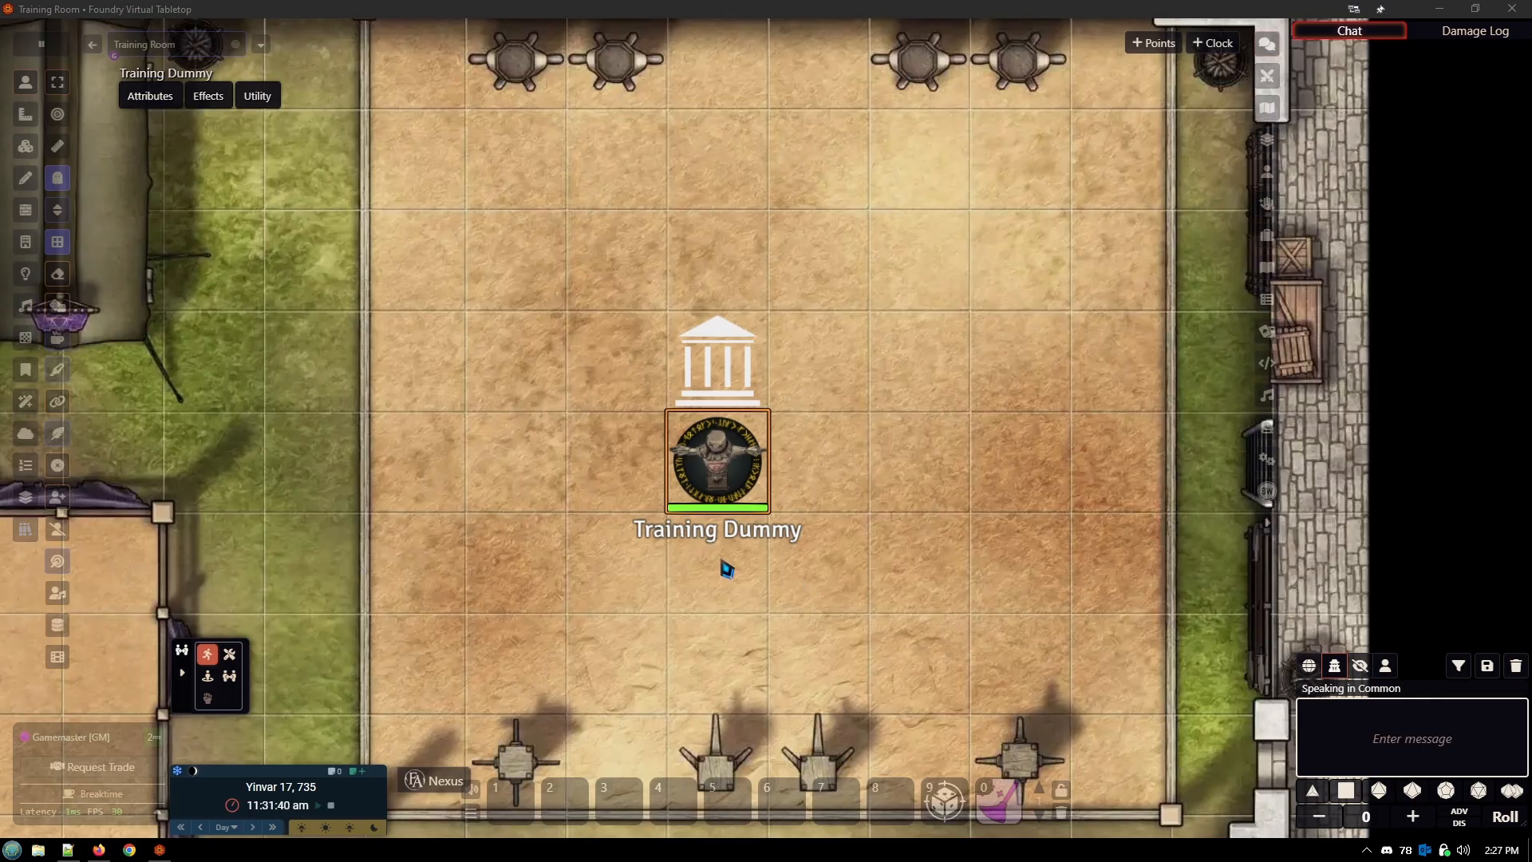
Step: Switch to Firefox to view the handlebar expressions on the MATT Show Dialog wiki page, and return to Foundry
{"action": "mouse_move", "coordinate": [728, 497]}
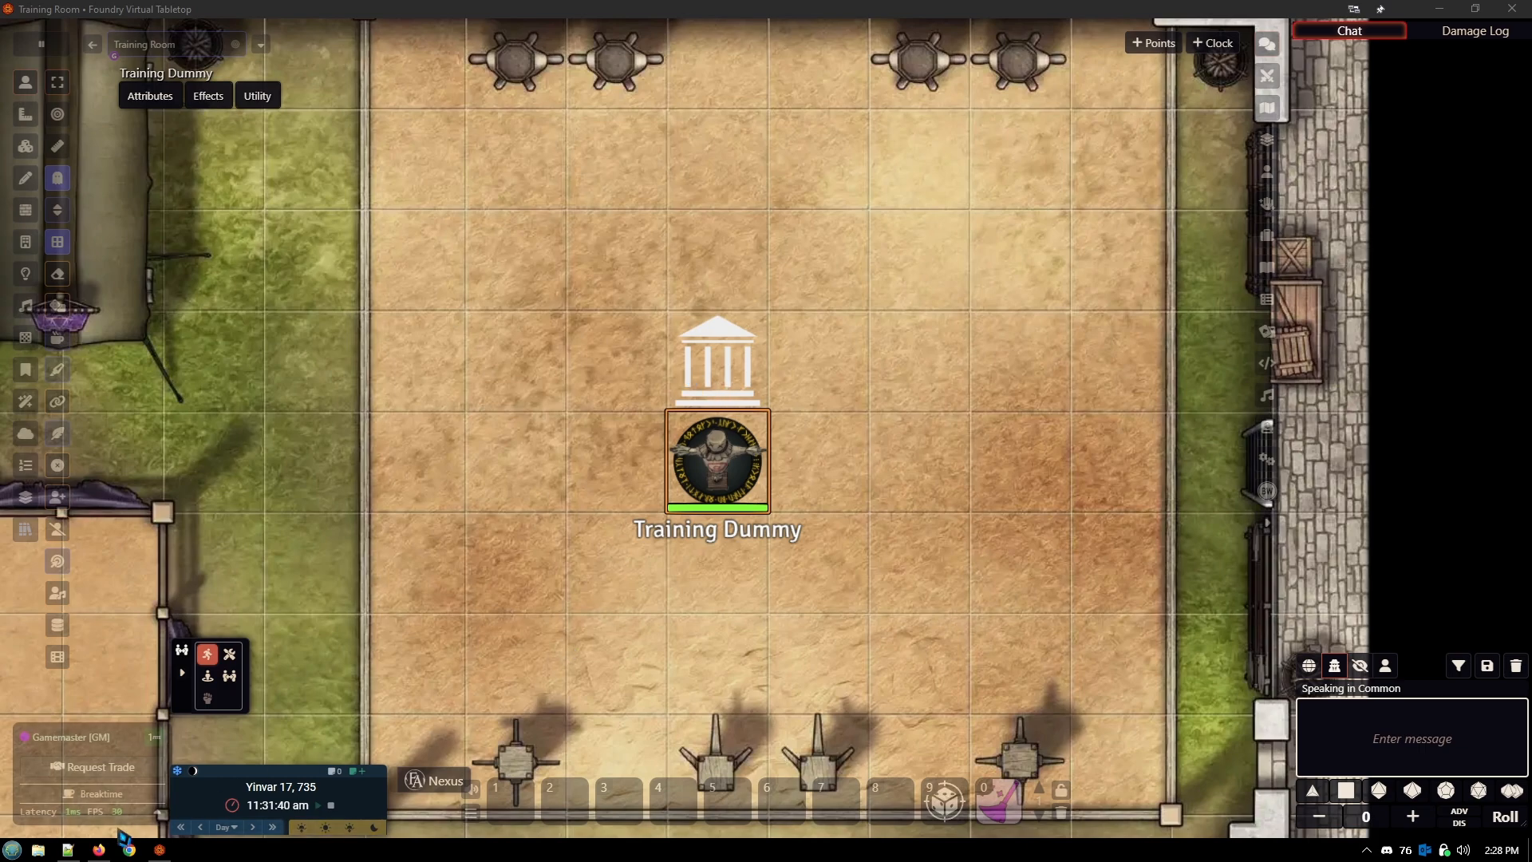
{"action": "left_click", "coordinate": [99, 849]}
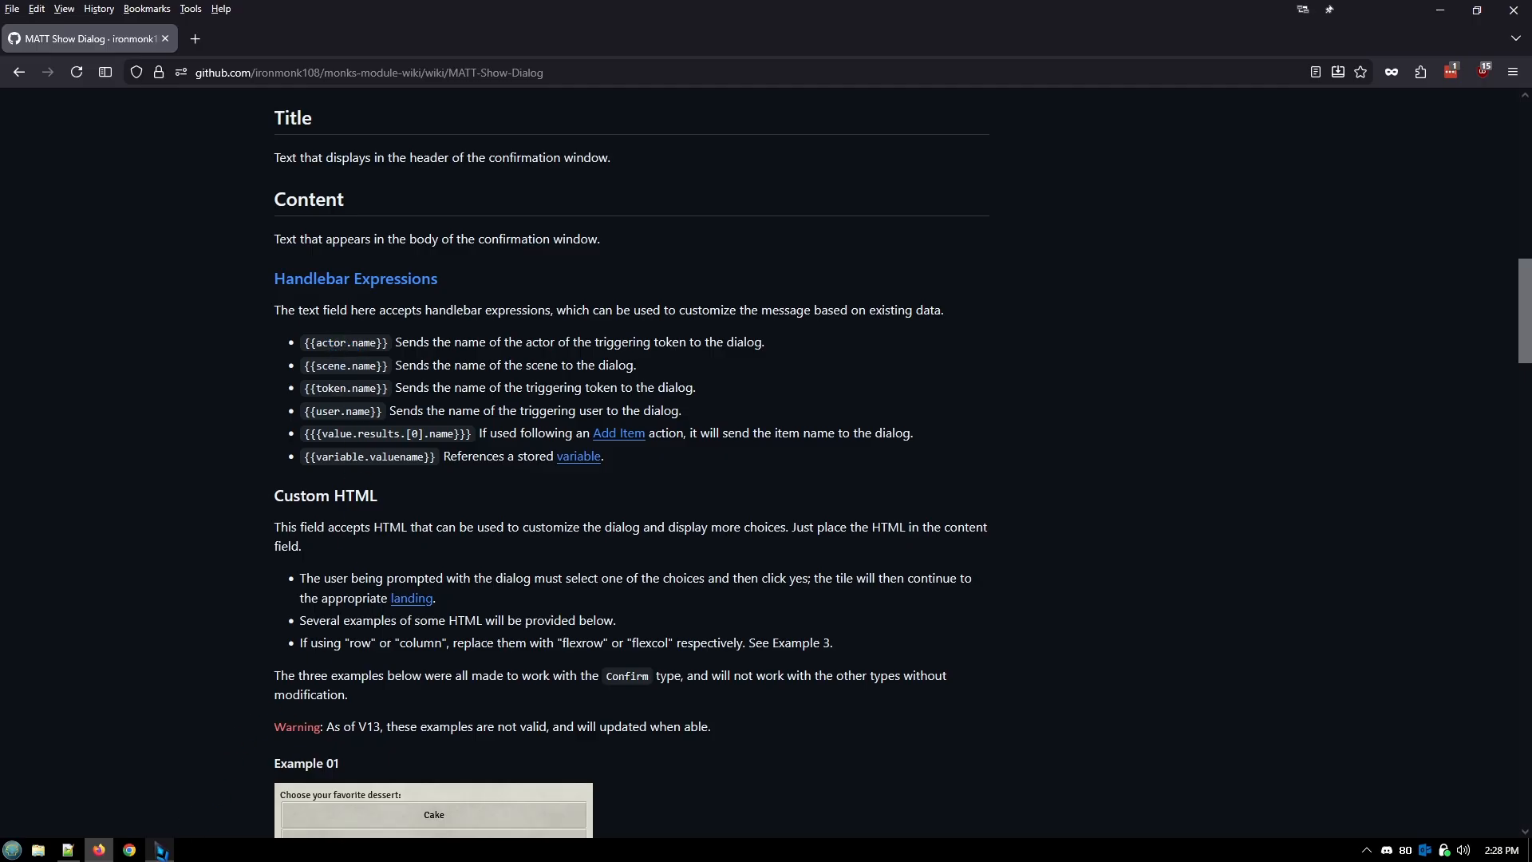
{"action": "left_click", "coordinate": [160, 850]}
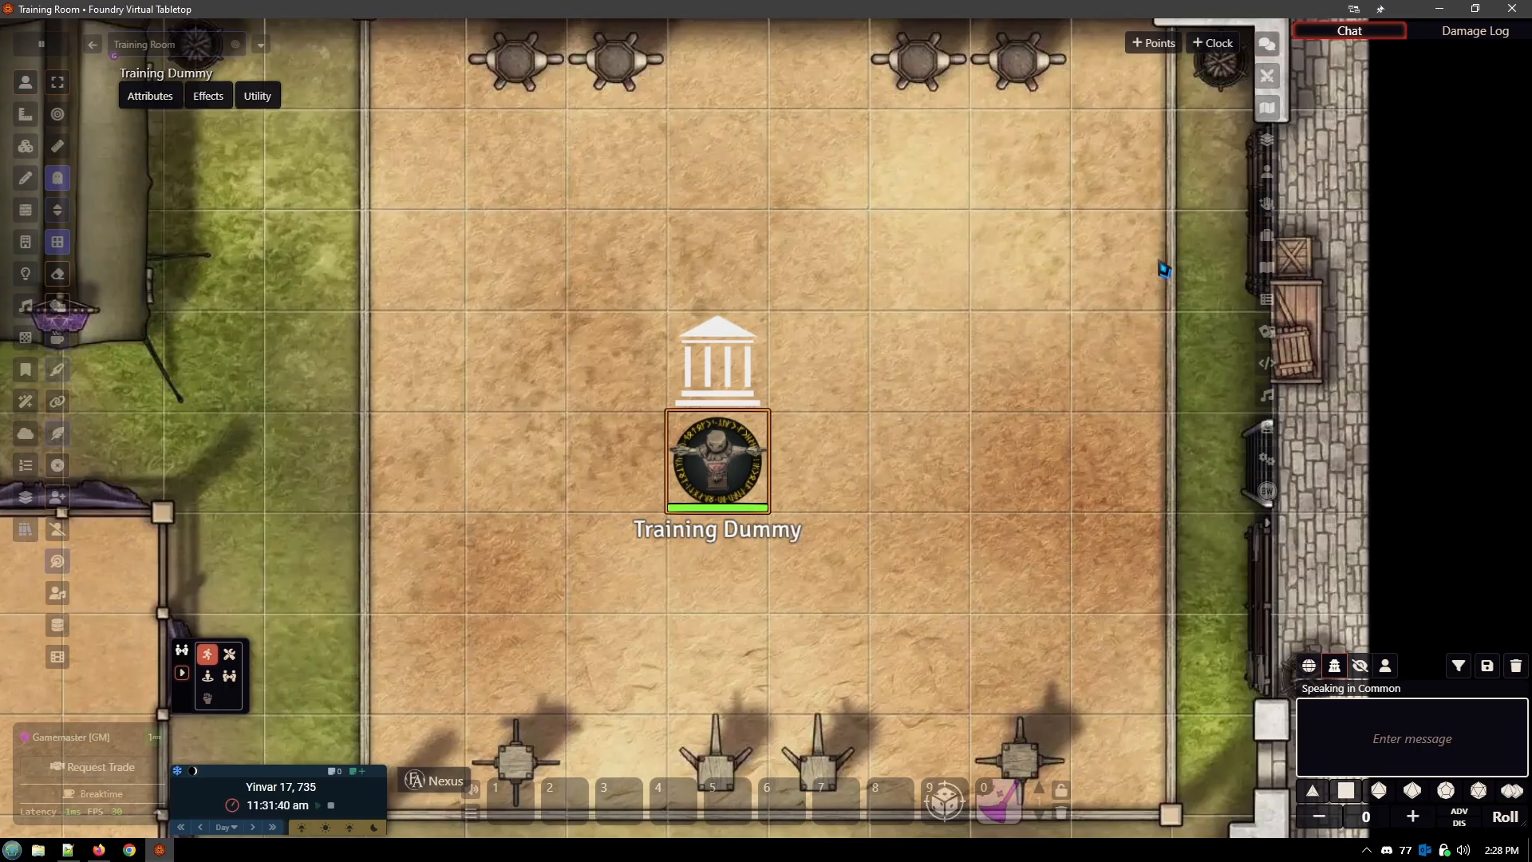
Step: Place a second Training Dummy token from the actor list on the scene and give that token the Tagger tag "test"
{"action": "left_click", "coordinate": [1267, 182]}
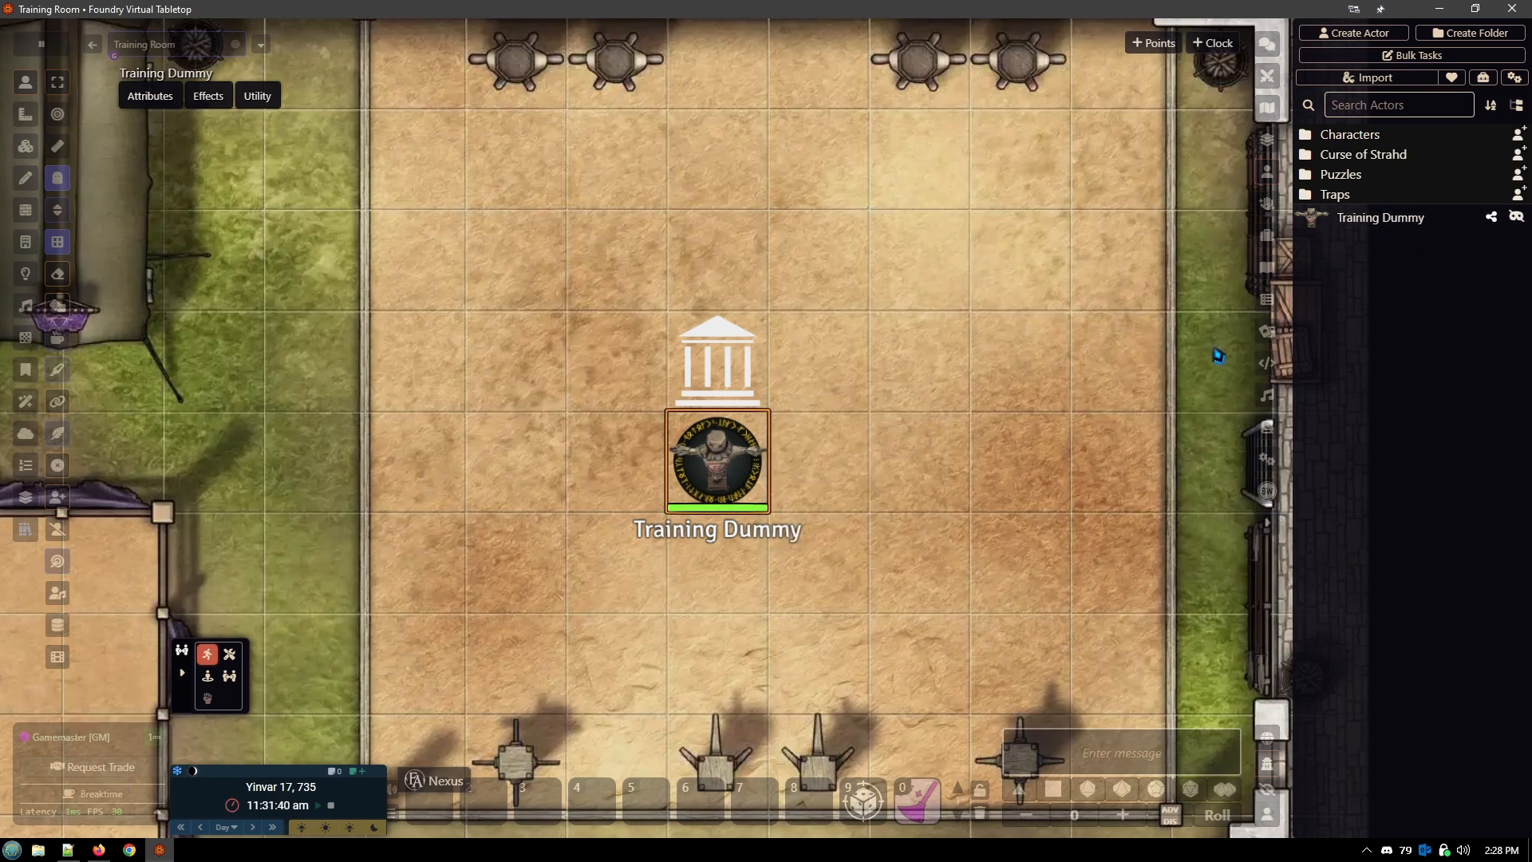
{"action": "left_click_drag", "start_coordinate": [1381, 222], "coordinate": [920, 308]}
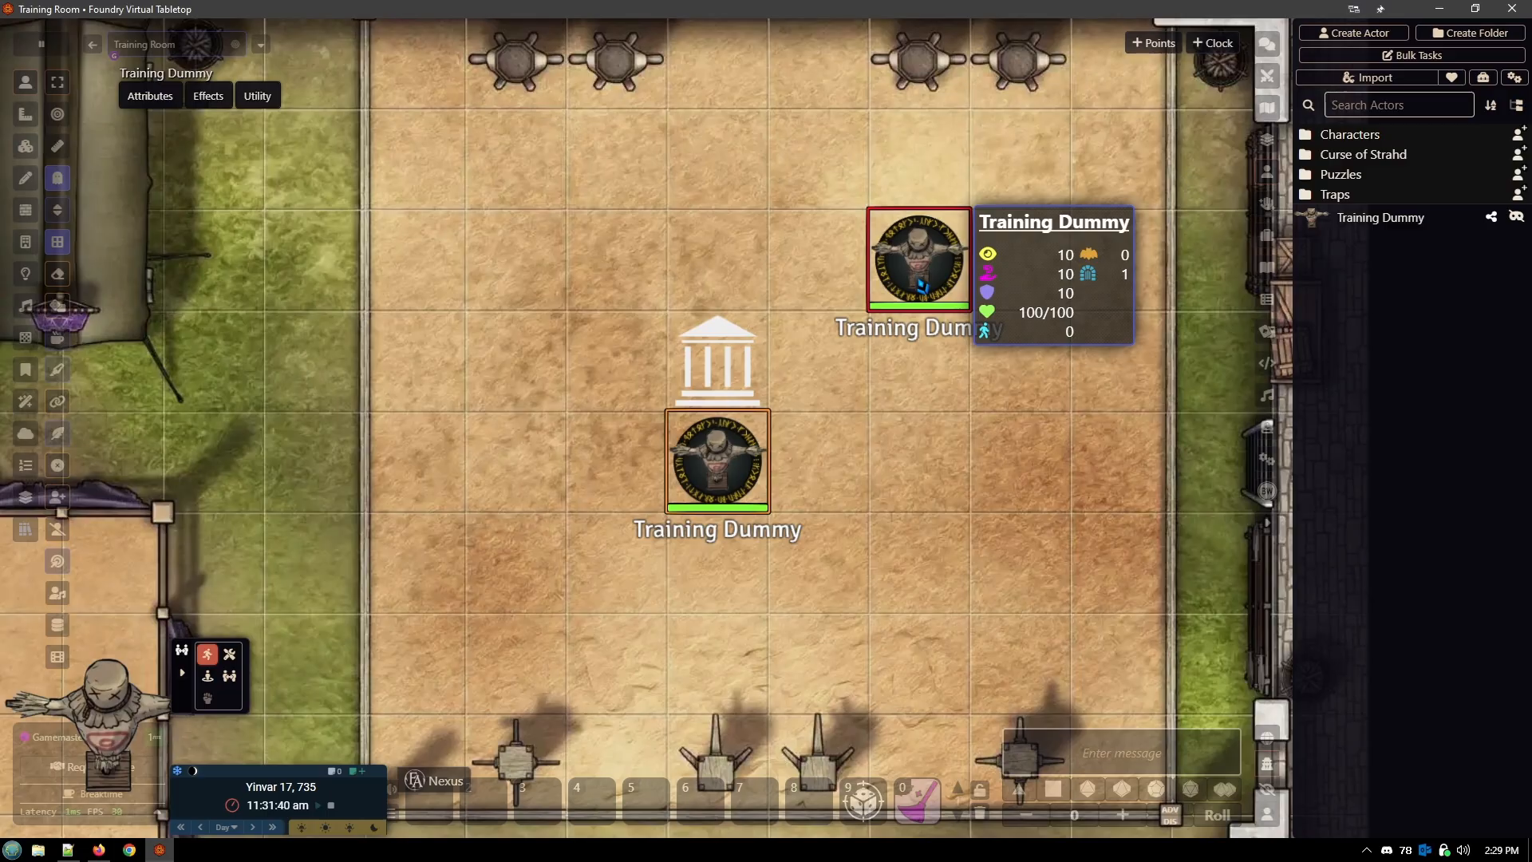
{"action": "right_click", "coordinate": [923, 286]}
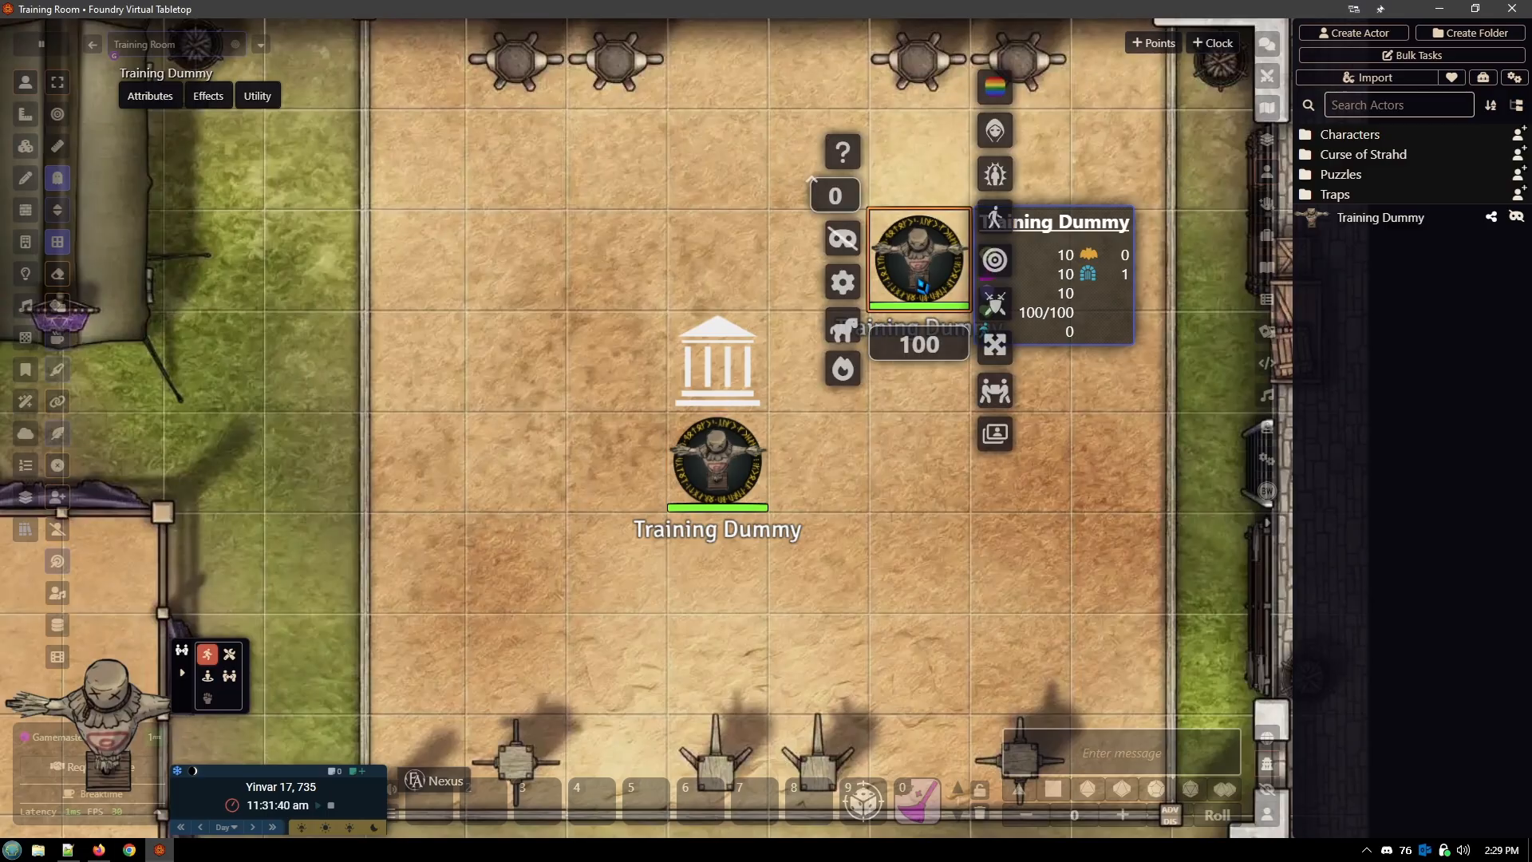
{"action": "left_click", "coordinate": [844, 284]}
{"action": "scroll", "coordinate": [701, 746], "scroll_direction": "down", "scroll_amount": 1}
{"action": "left_click", "coordinate": [656, 680]}
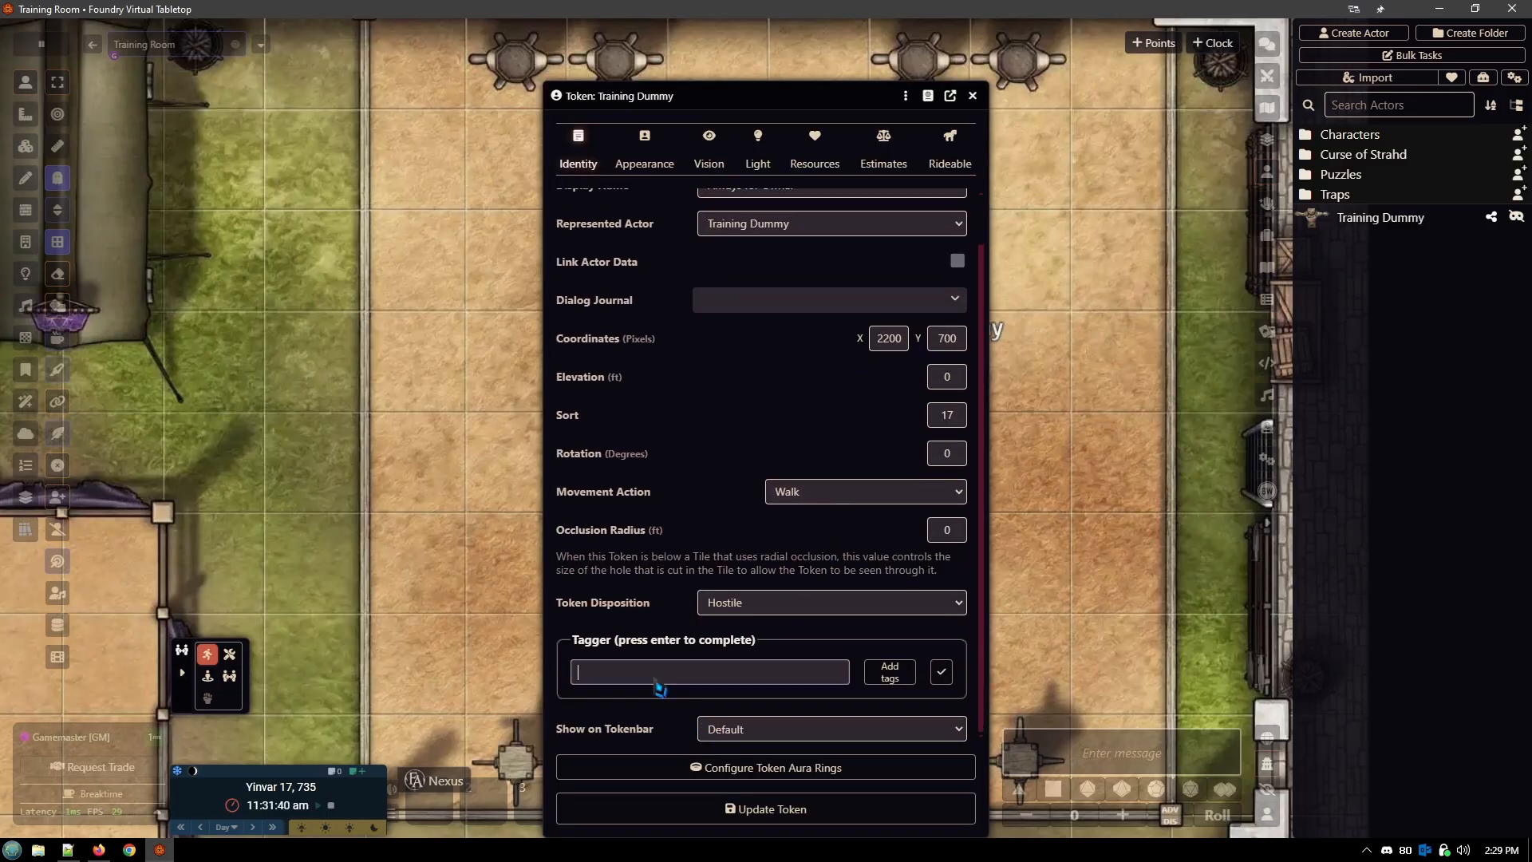
{"action": "type", "text": "test"}
{"action": "left_click", "coordinate": [887, 674]}
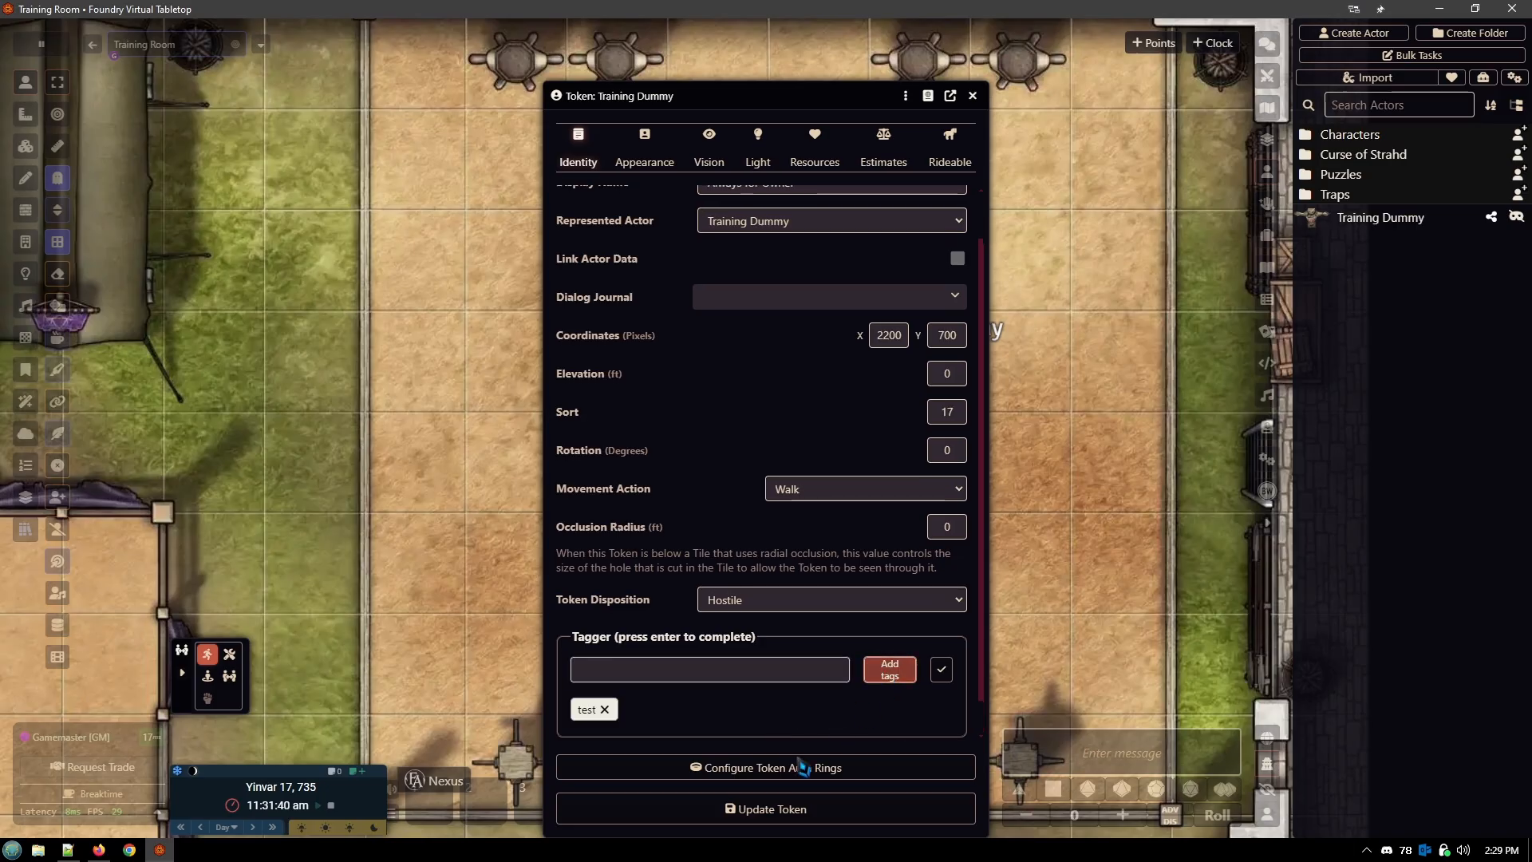
{"action": "left_click", "coordinate": [734, 810]}
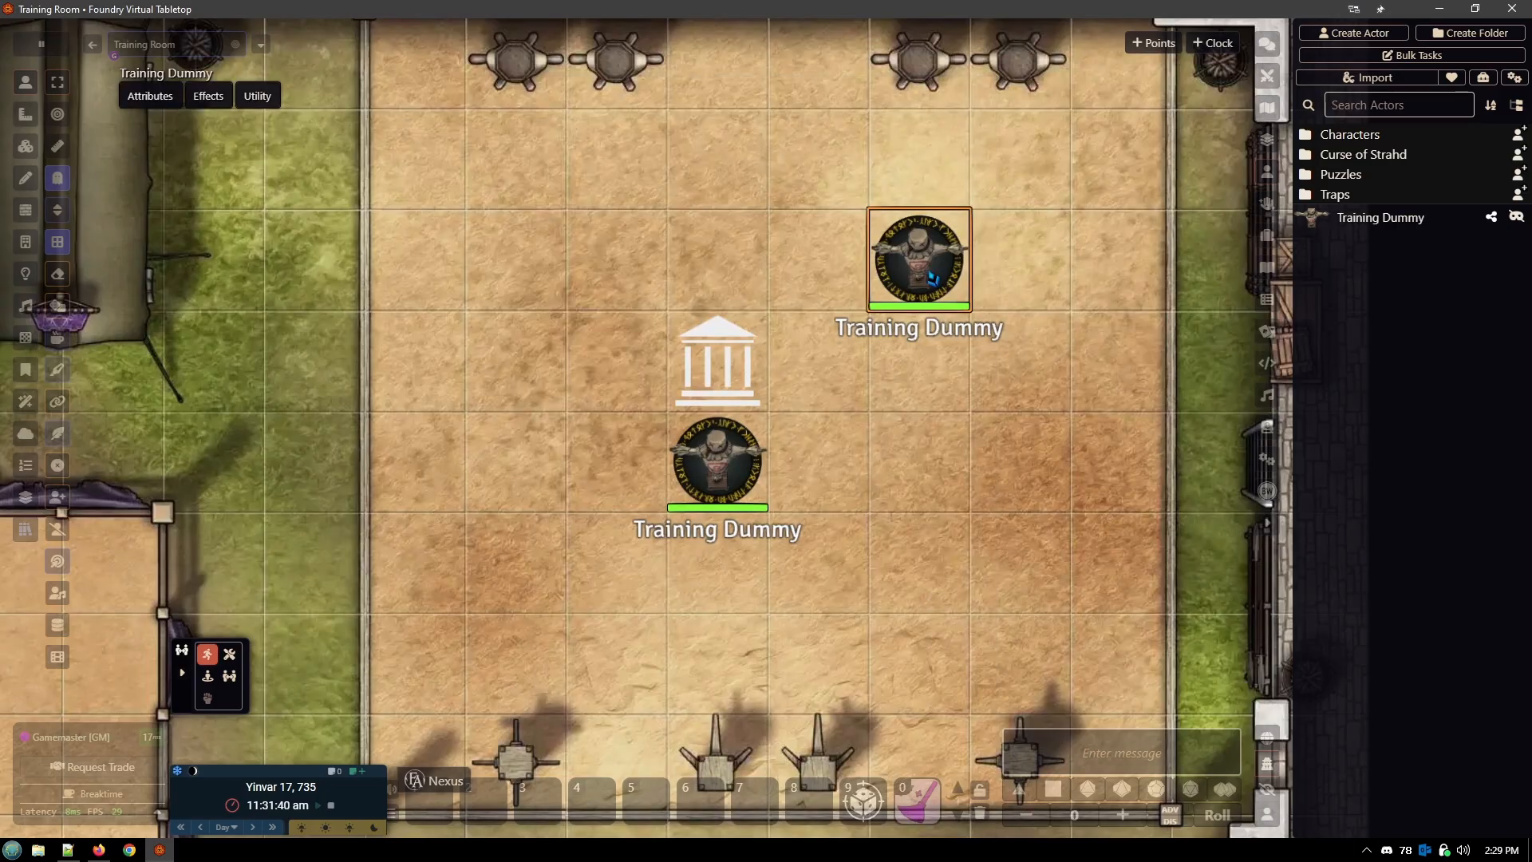
Step: Delete the tagged Training Dummy token from the scene
{"action": "mouse_move", "coordinate": [931, 268]}
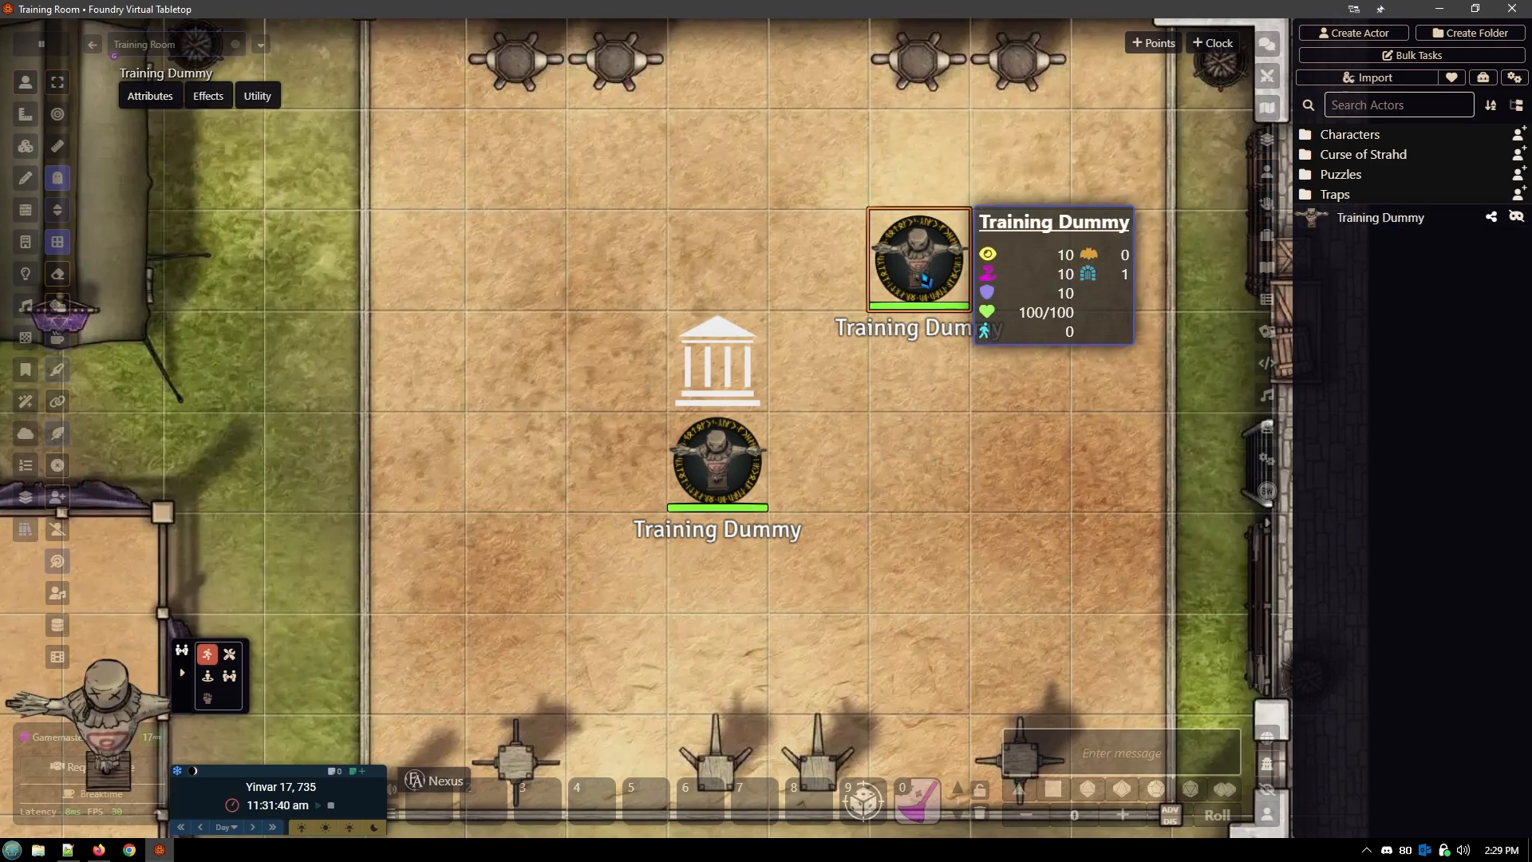
{"action": "key", "text": "Delete"}
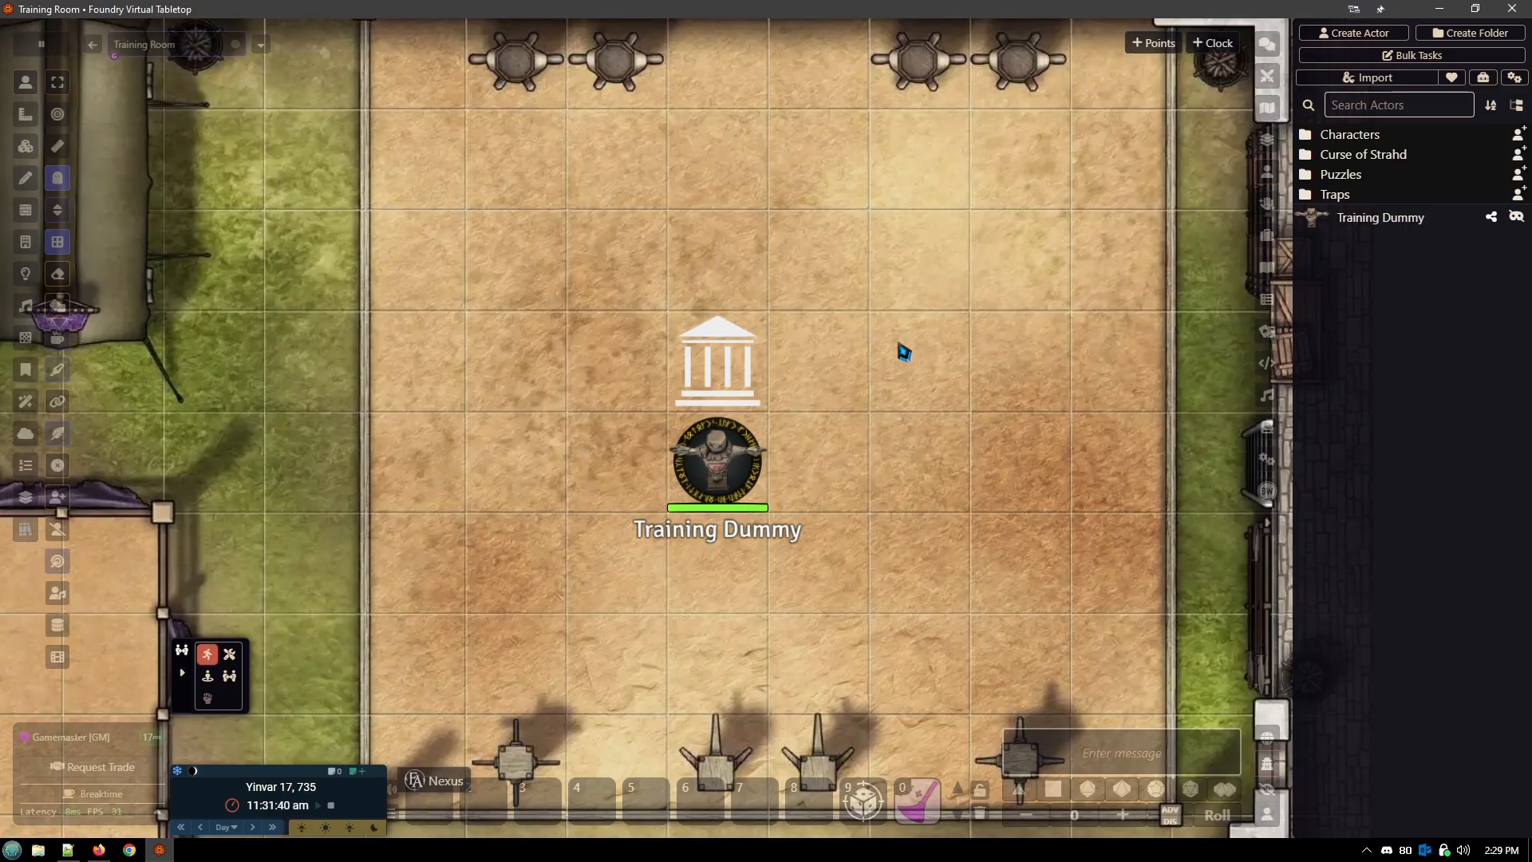
Step: Recheck the wiki's handlebar expression list in Firefox, and switch back to Foundry
{"action": "left_click", "coordinate": [99, 849]}
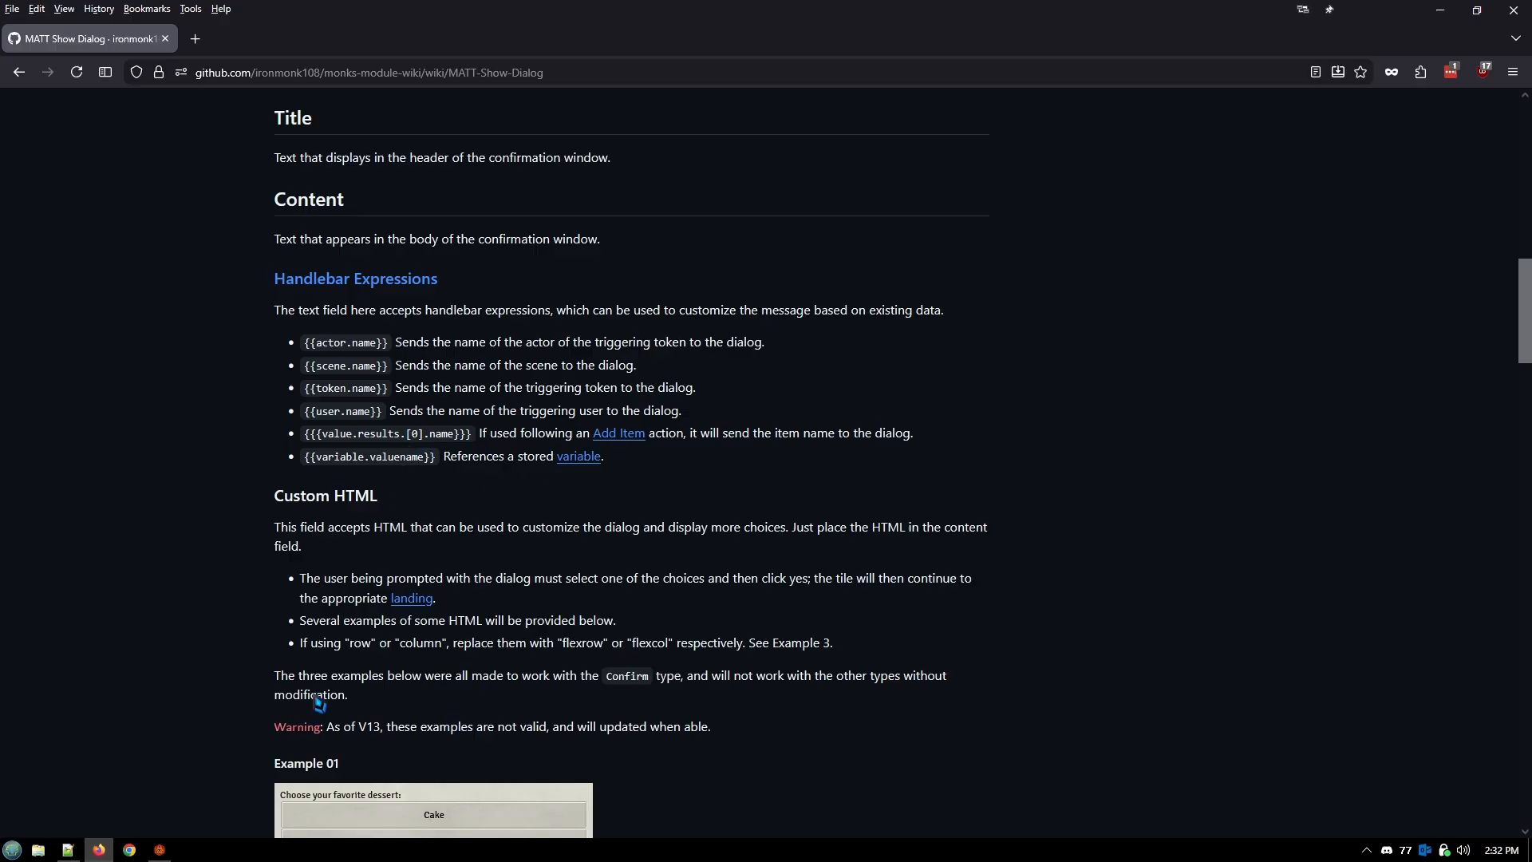
{"action": "left_click", "coordinate": [175, 850]}
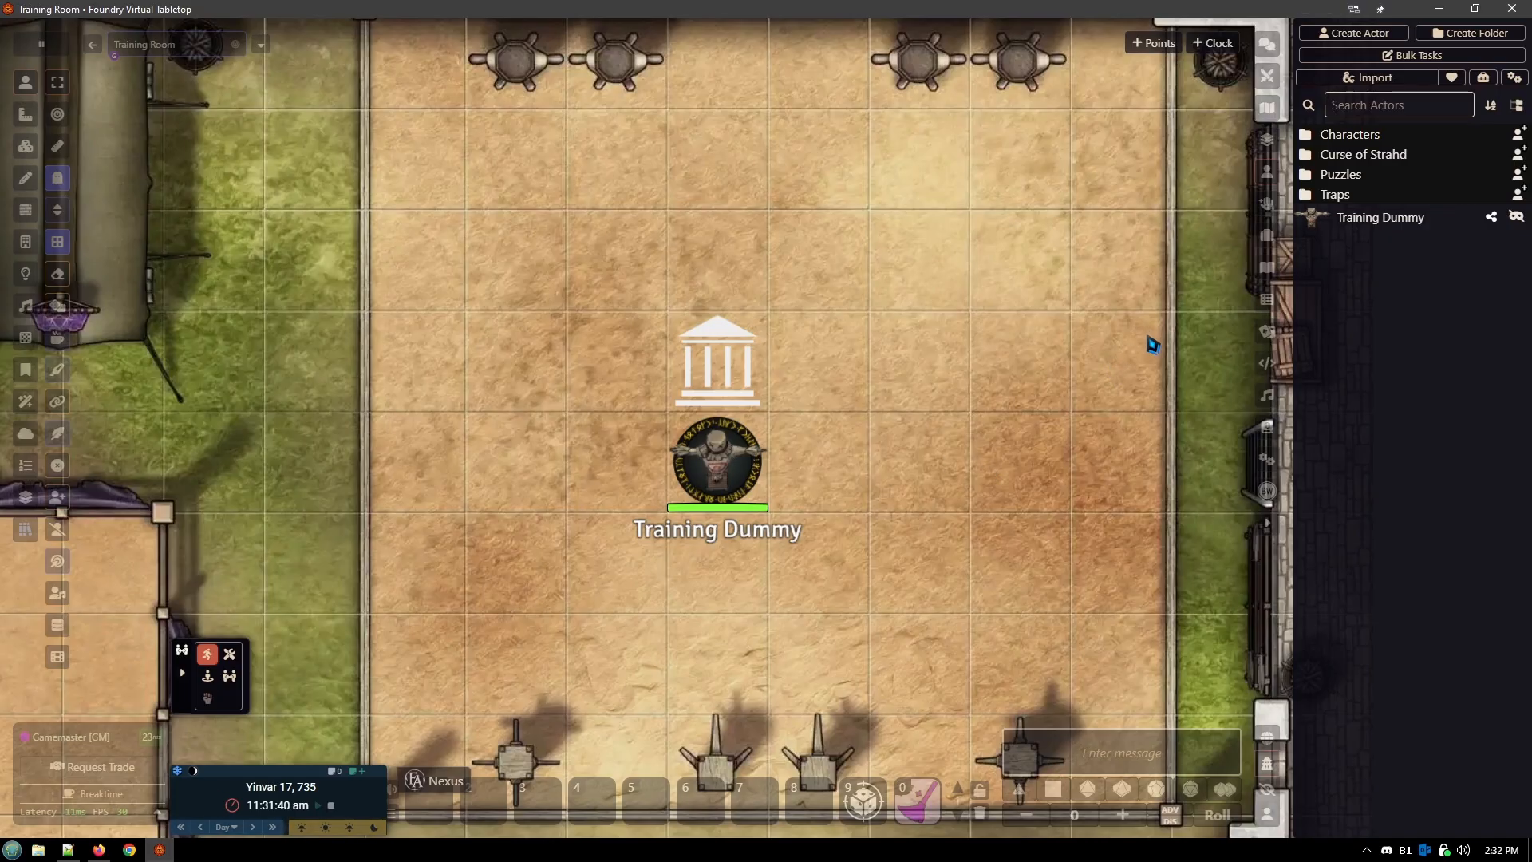
Step: Look up the Data Inspector module by filtering the module manager for "daTa", and close the manager
{"action": "left_click", "coordinate": [1267, 459]}
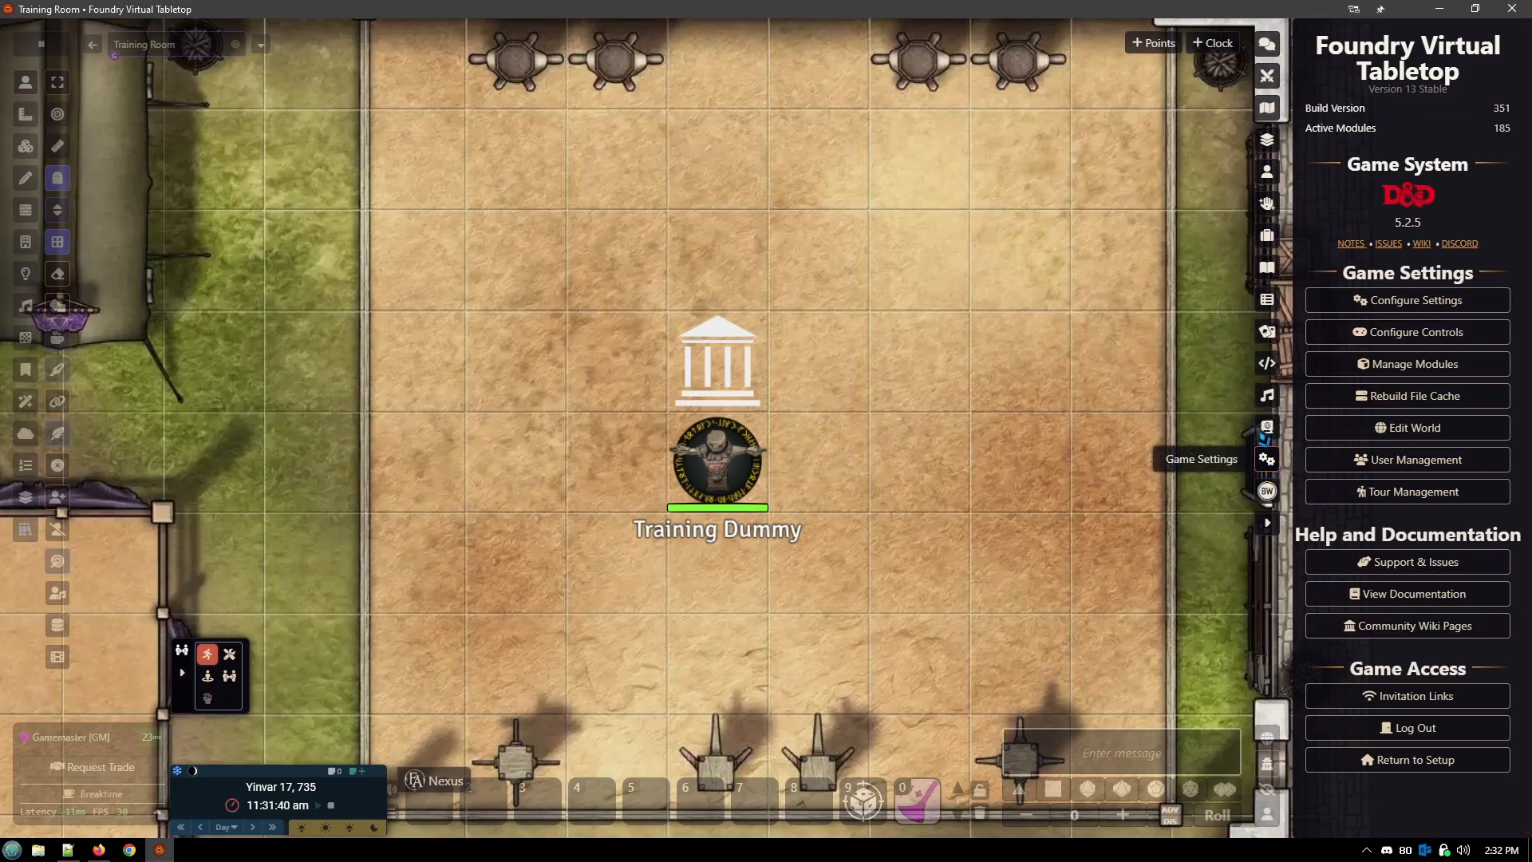
{"action": "left_click", "coordinate": [1341, 375]}
{"action": "left_click", "coordinate": [568, 126]}
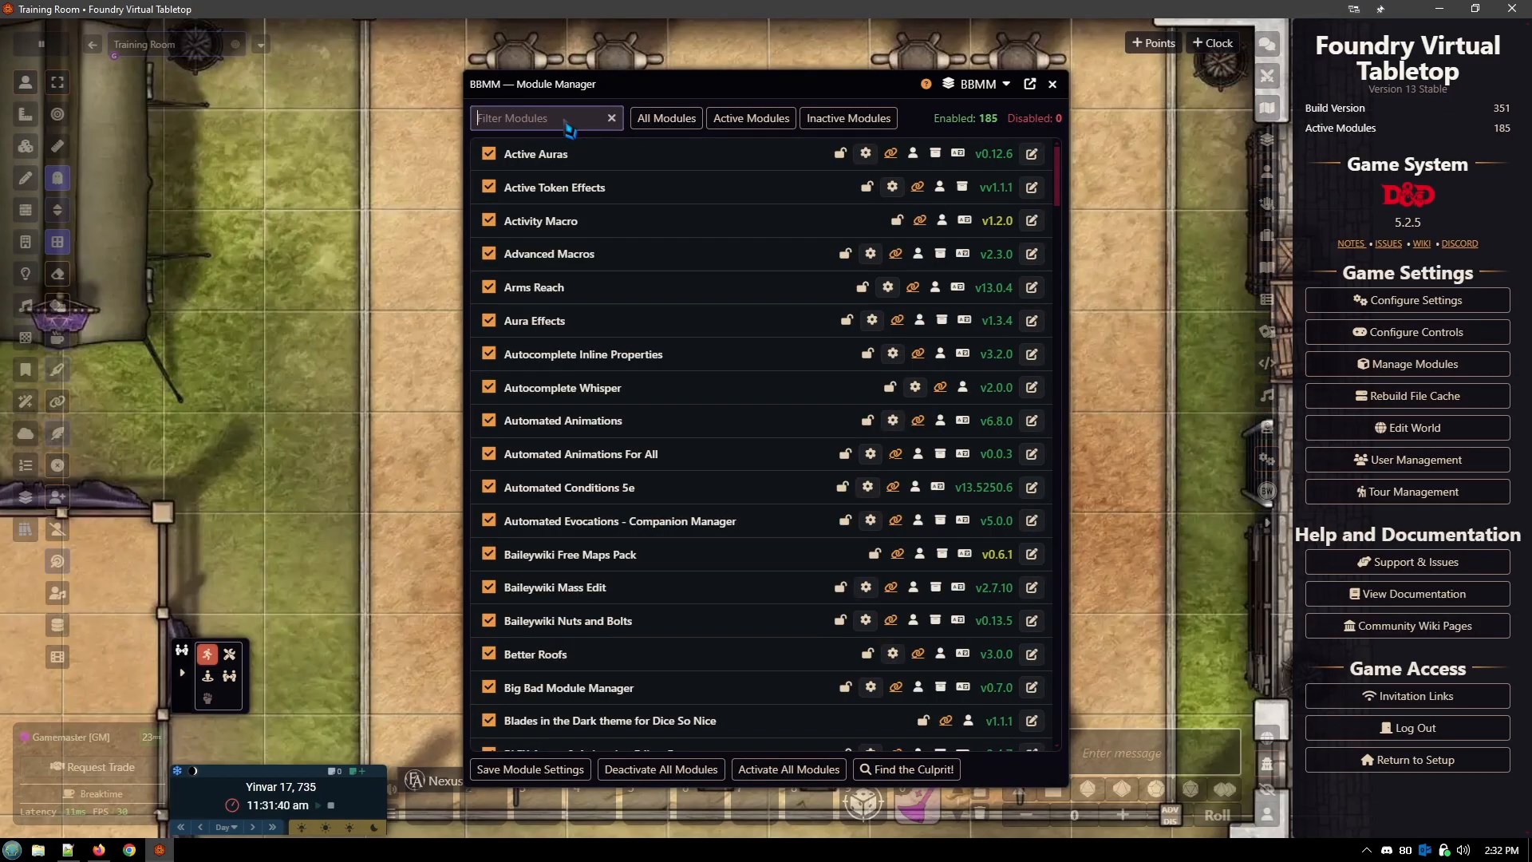
{"action": "type", "text": "daTa"}
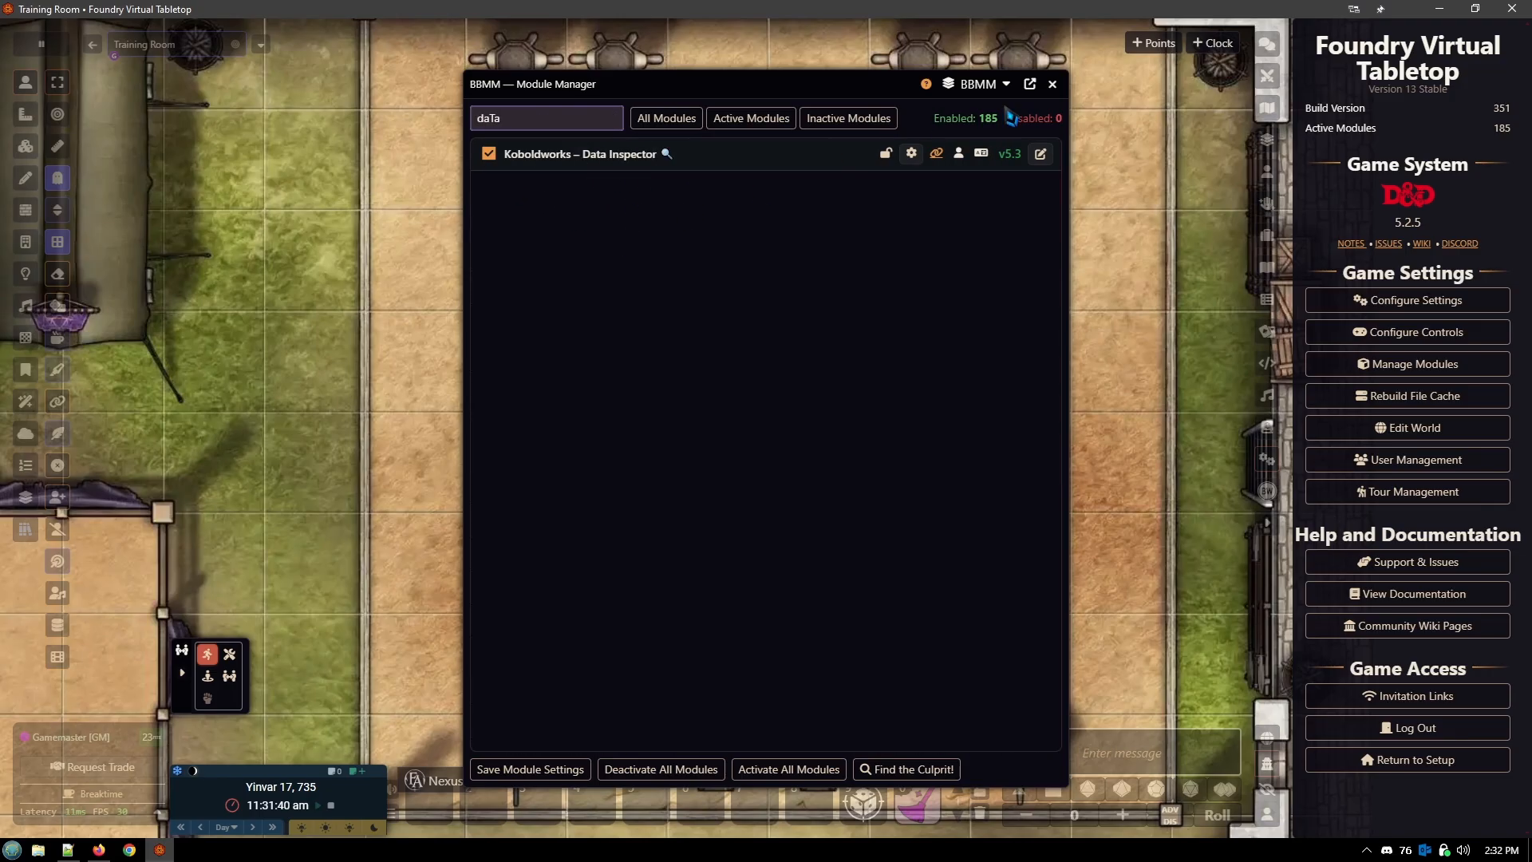
{"action": "left_click", "coordinate": [1052, 84]}
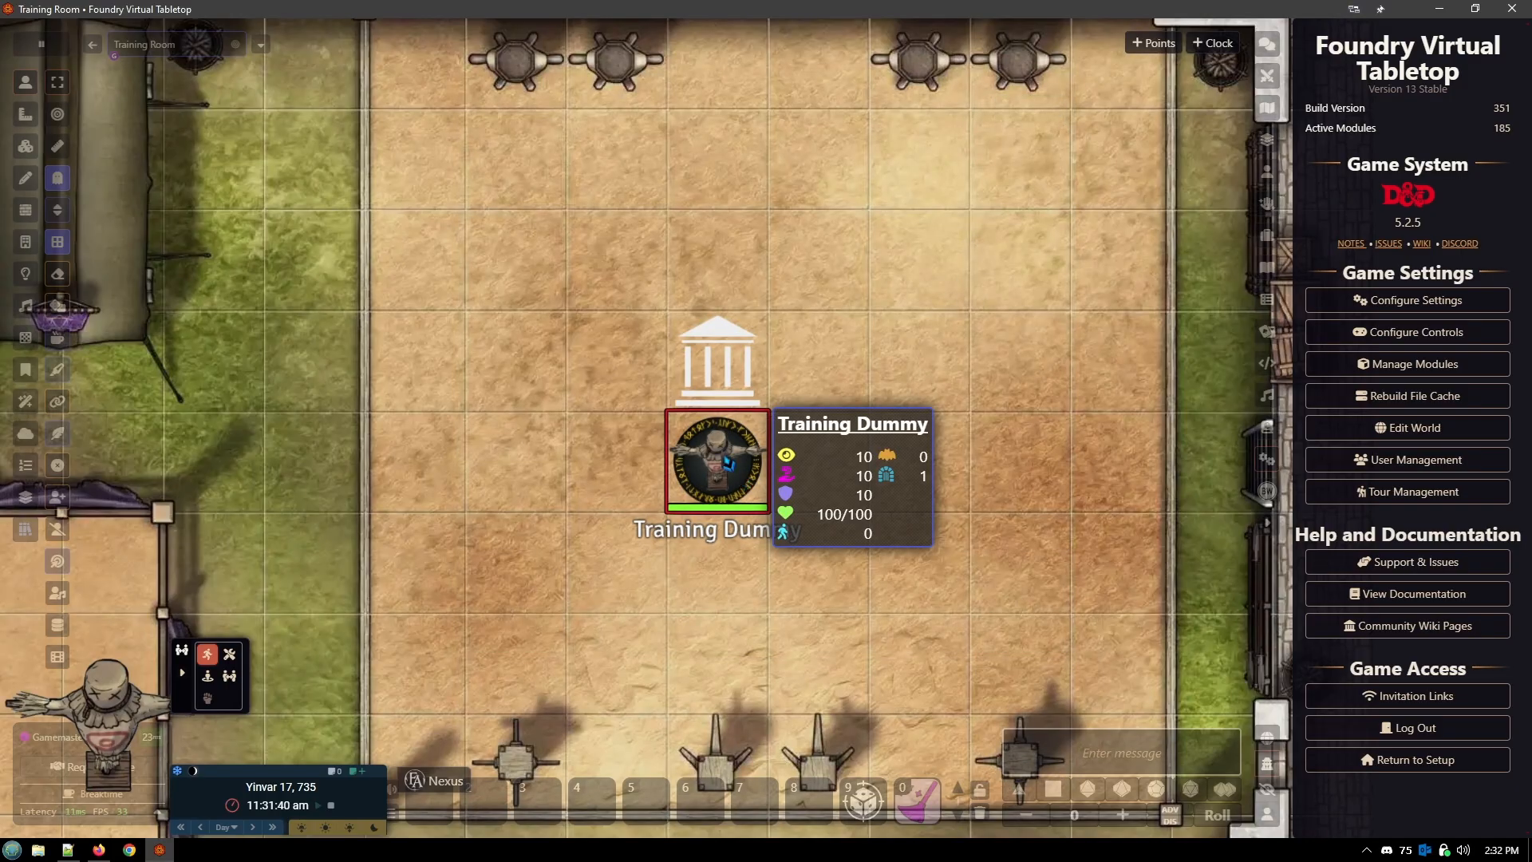
Step: Open the Training Dummy actor in the Data Inspector and look through its data keys
{"action": "left_click", "coordinate": [1267, 172]}
{"action": "left_click", "coordinate": [1399, 226]}
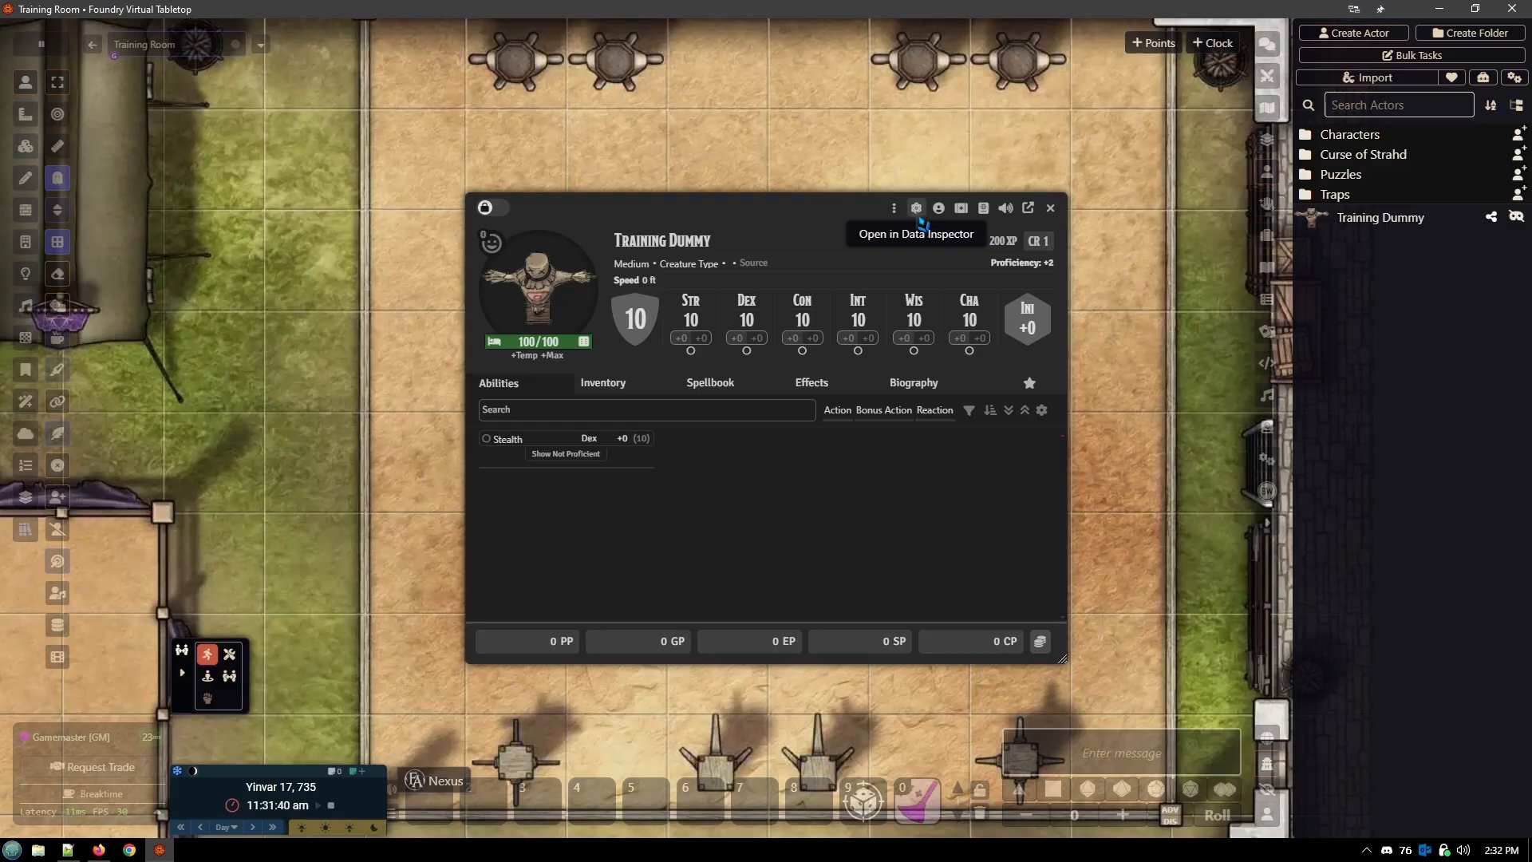
{"action": "left_click", "coordinate": [916, 211]}
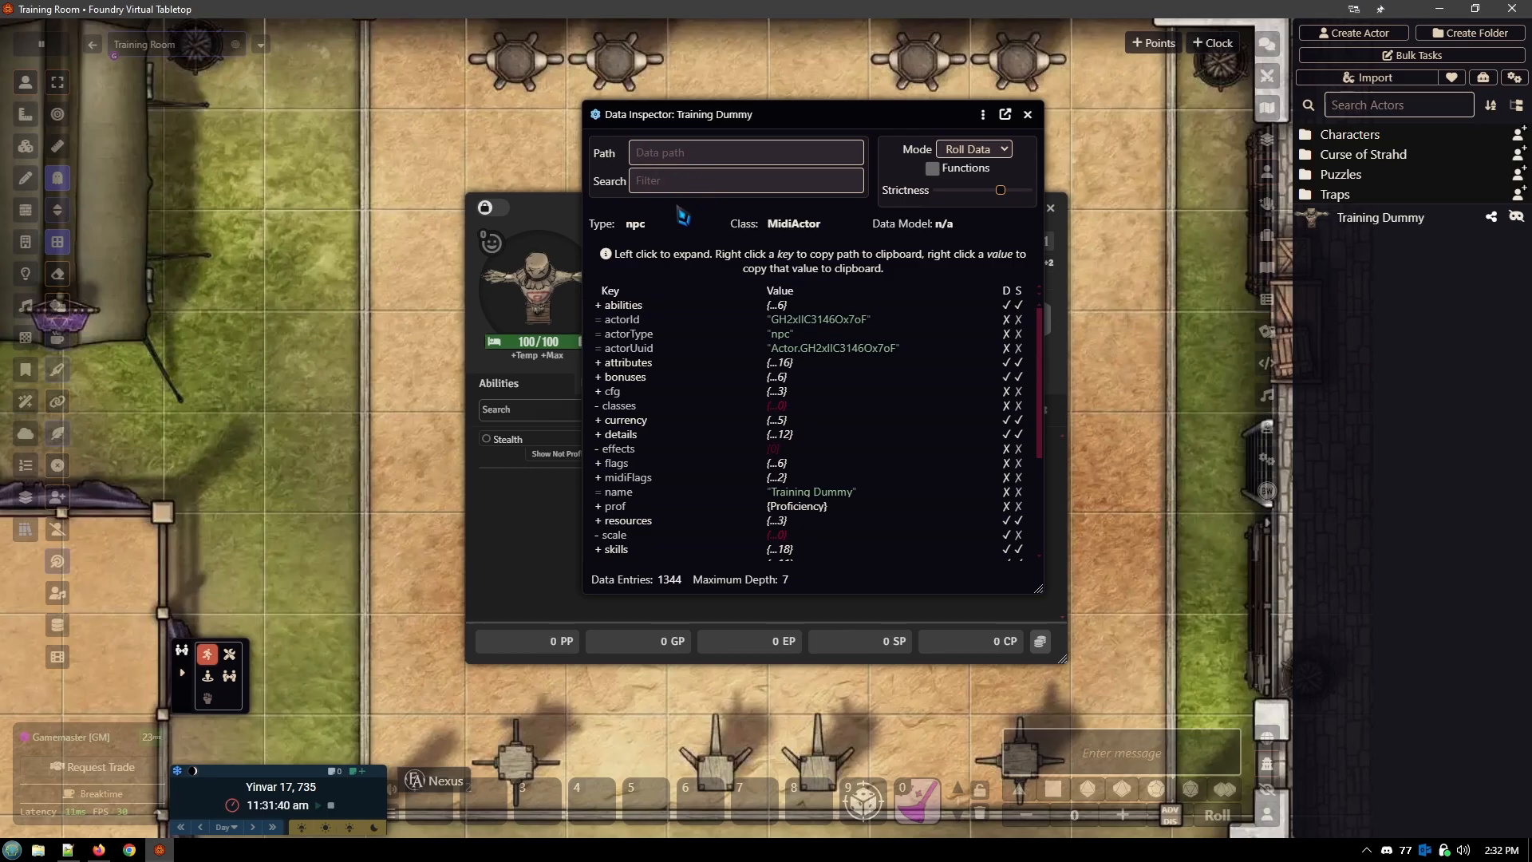
{"action": "scroll", "coordinate": [683, 393], "scroll_direction": "down", "scroll_amount": 2}
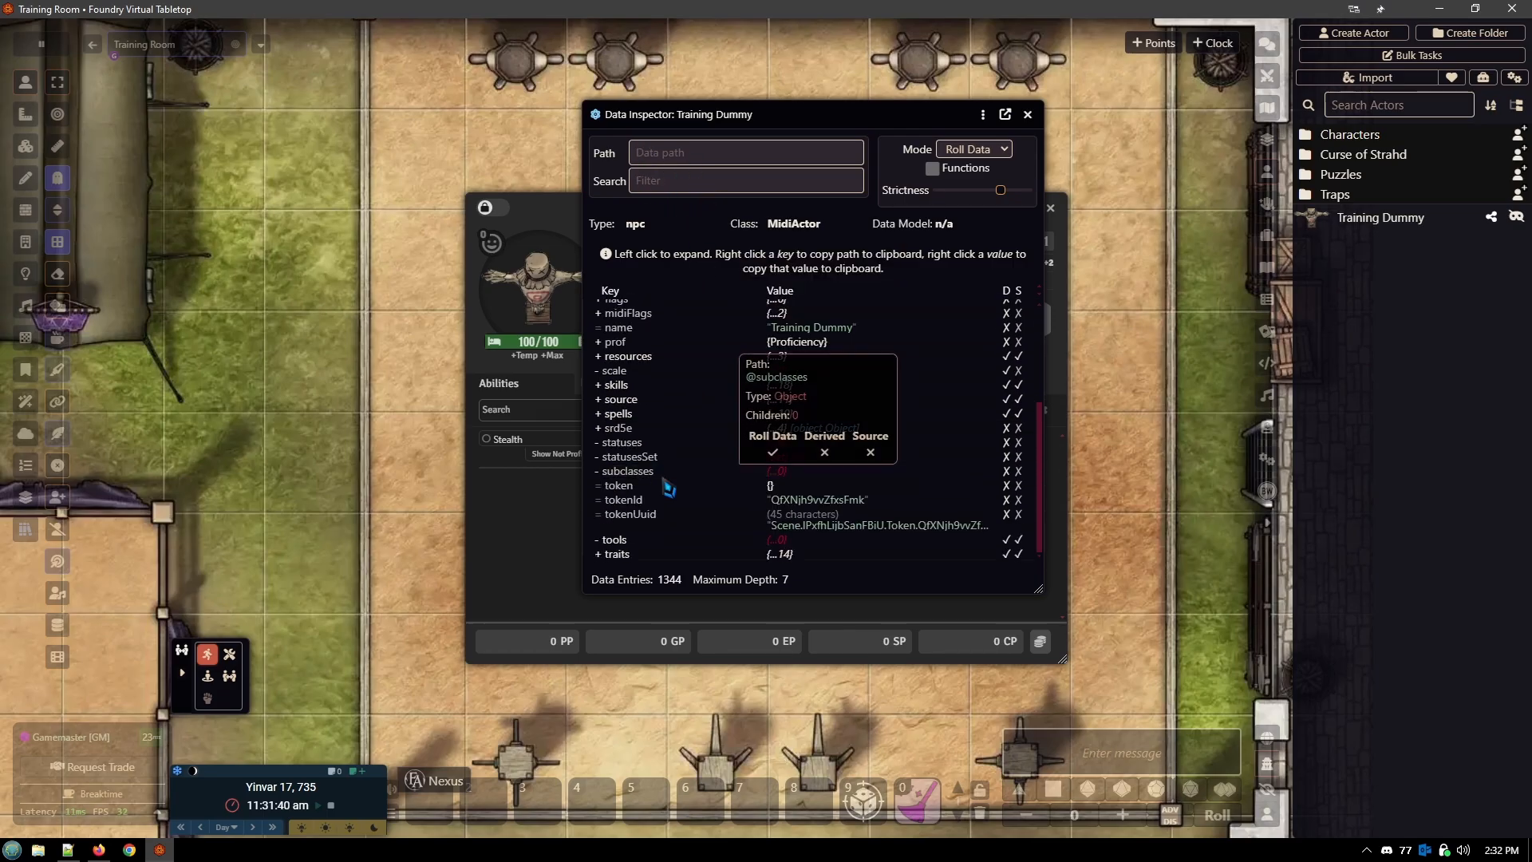
{"action": "scroll", "coordinate": [672, 491], "scroll_direction": "up", "scroll_amount": 3}
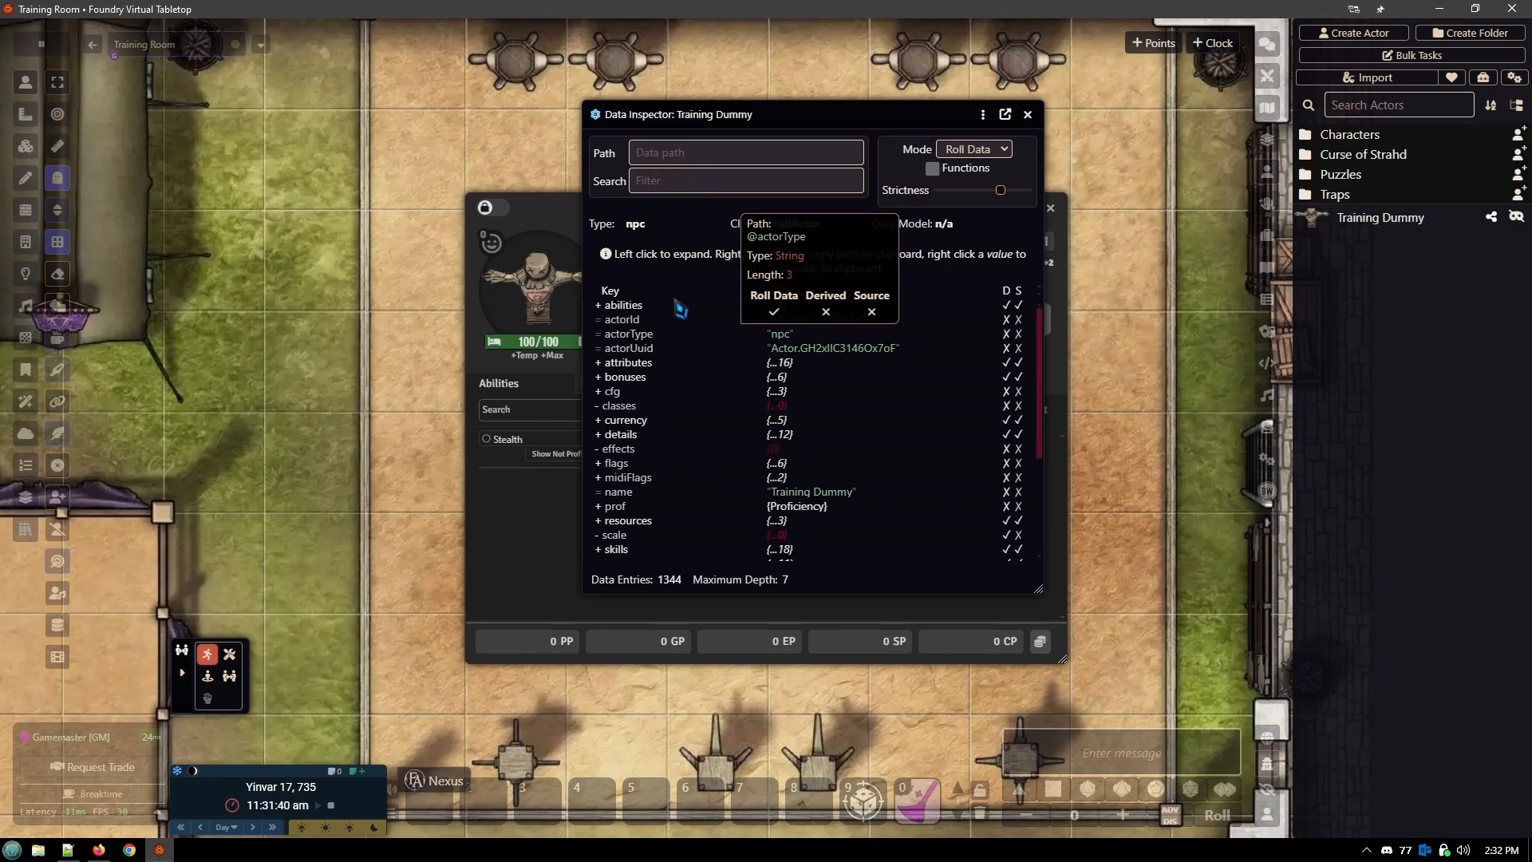
Step: Expand the cha ability with its bonuses and checkProf entries, and copy the data path of _baseProficiency
{"action": "left_click", "coordinate": [600, 306]}
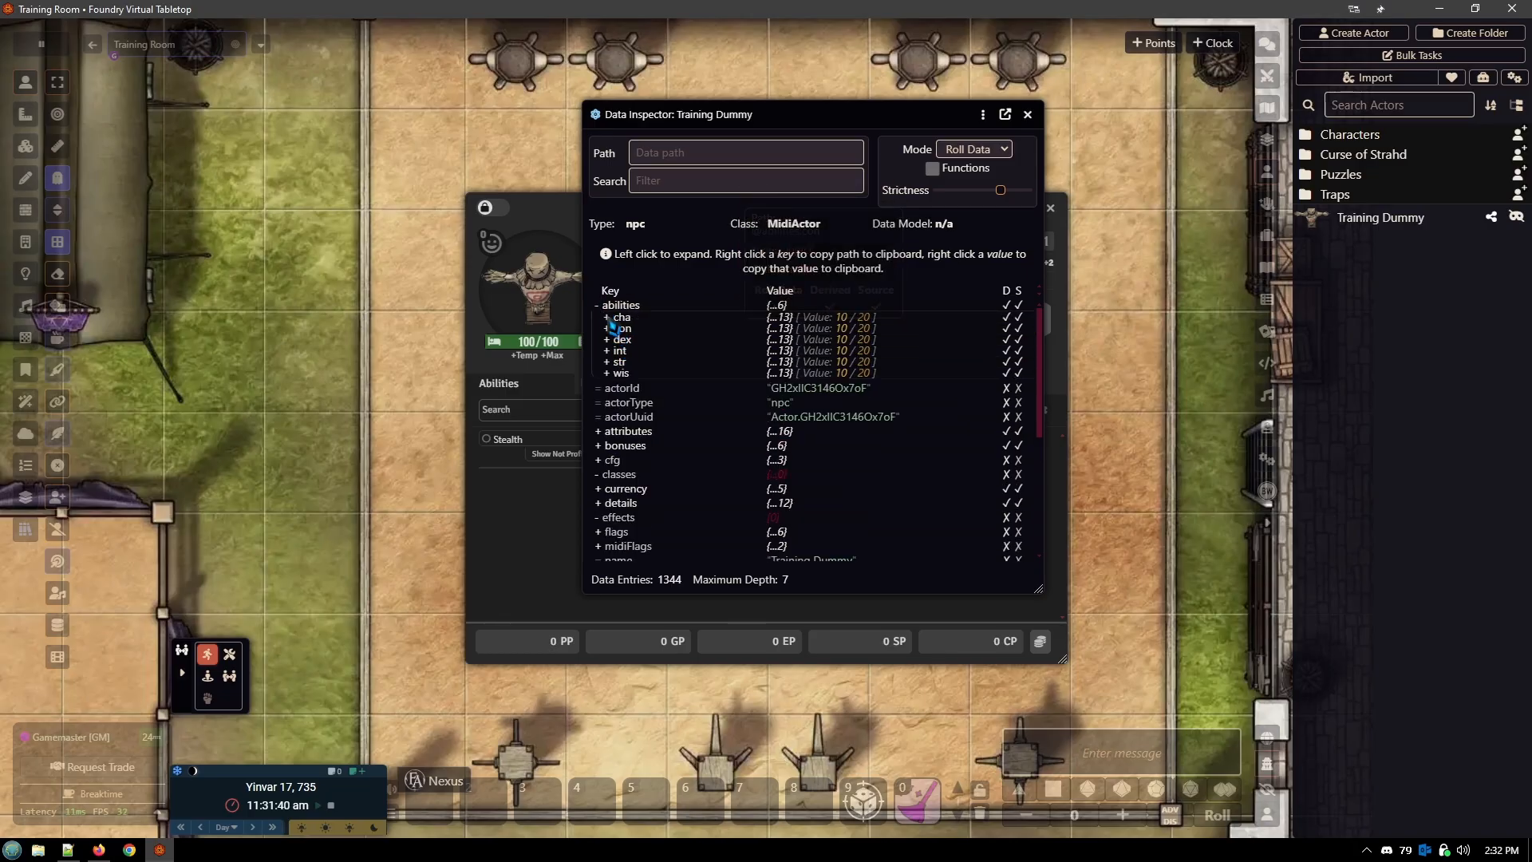
{"action": "left_click", "coordinate": [609, 319]}
{"action": "left_click", "coordinate": [621, 341]}
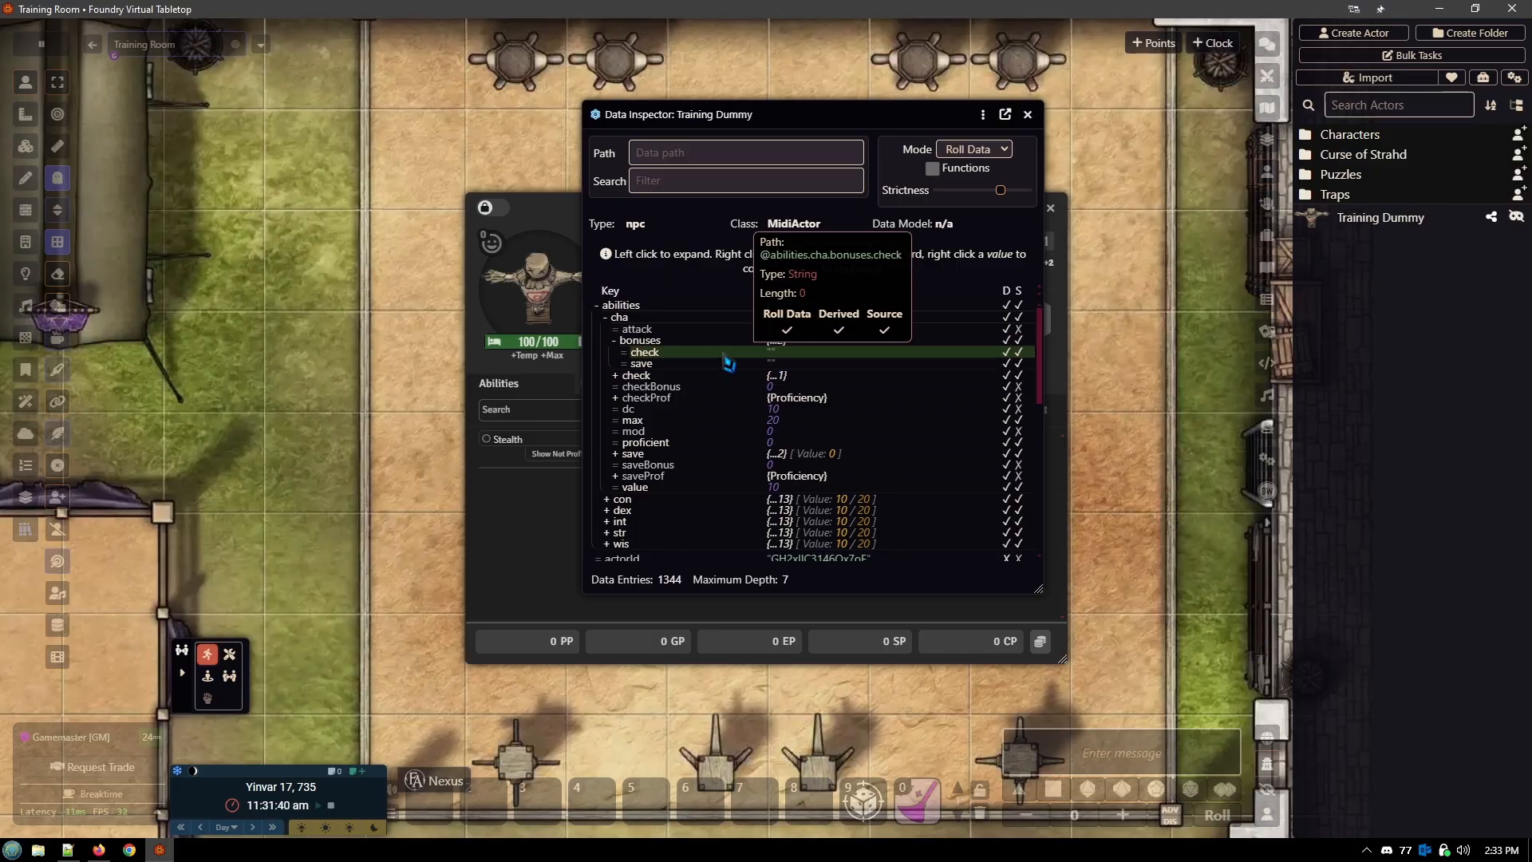
{"action": "left_click", "coordinate": [664, 399]}
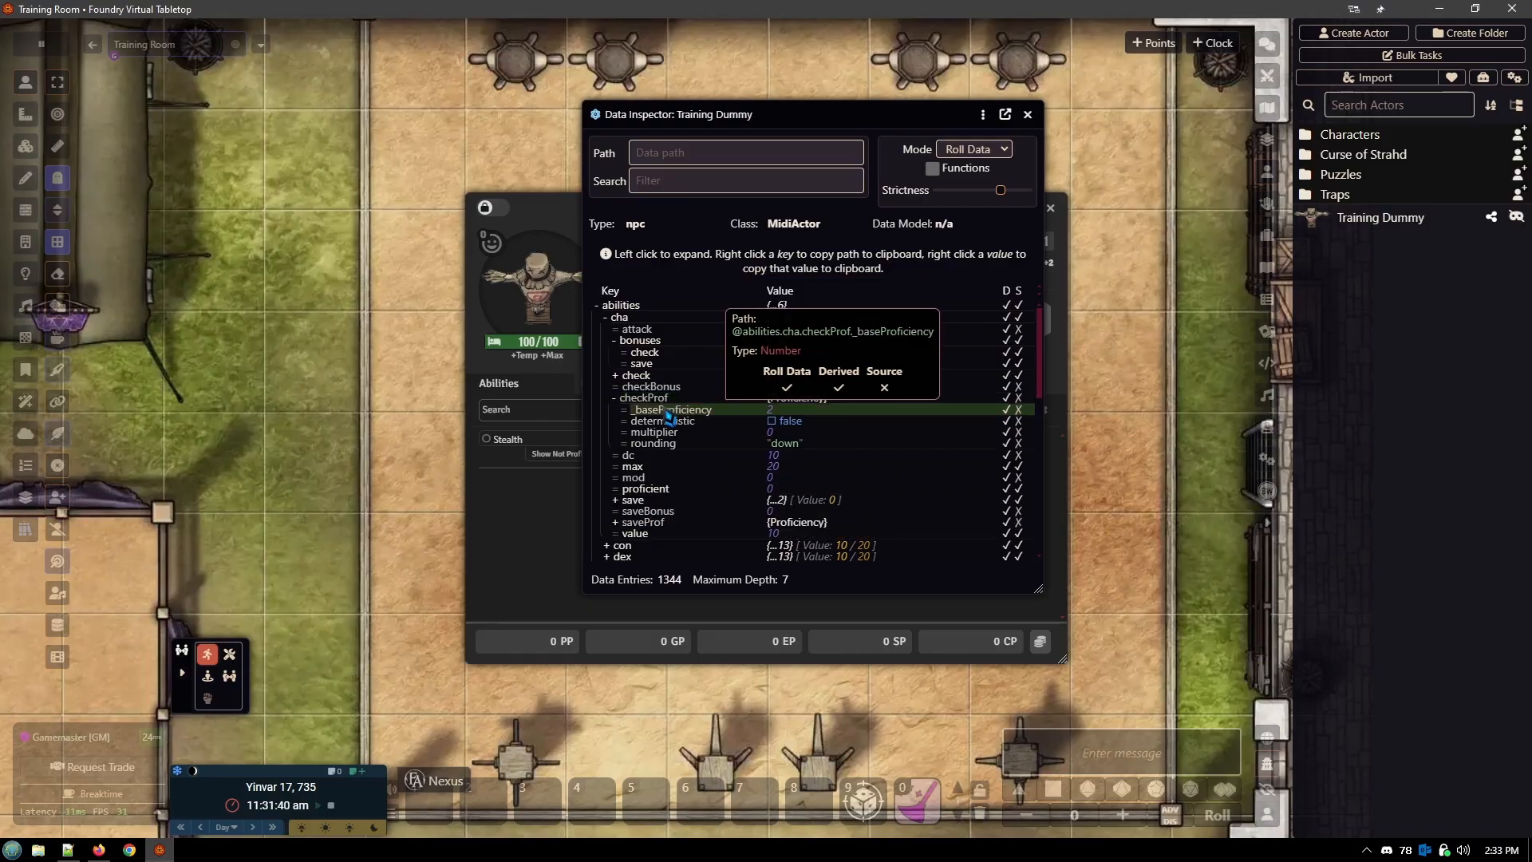
{"action": "right_click", "coordinate": [669, 411]}
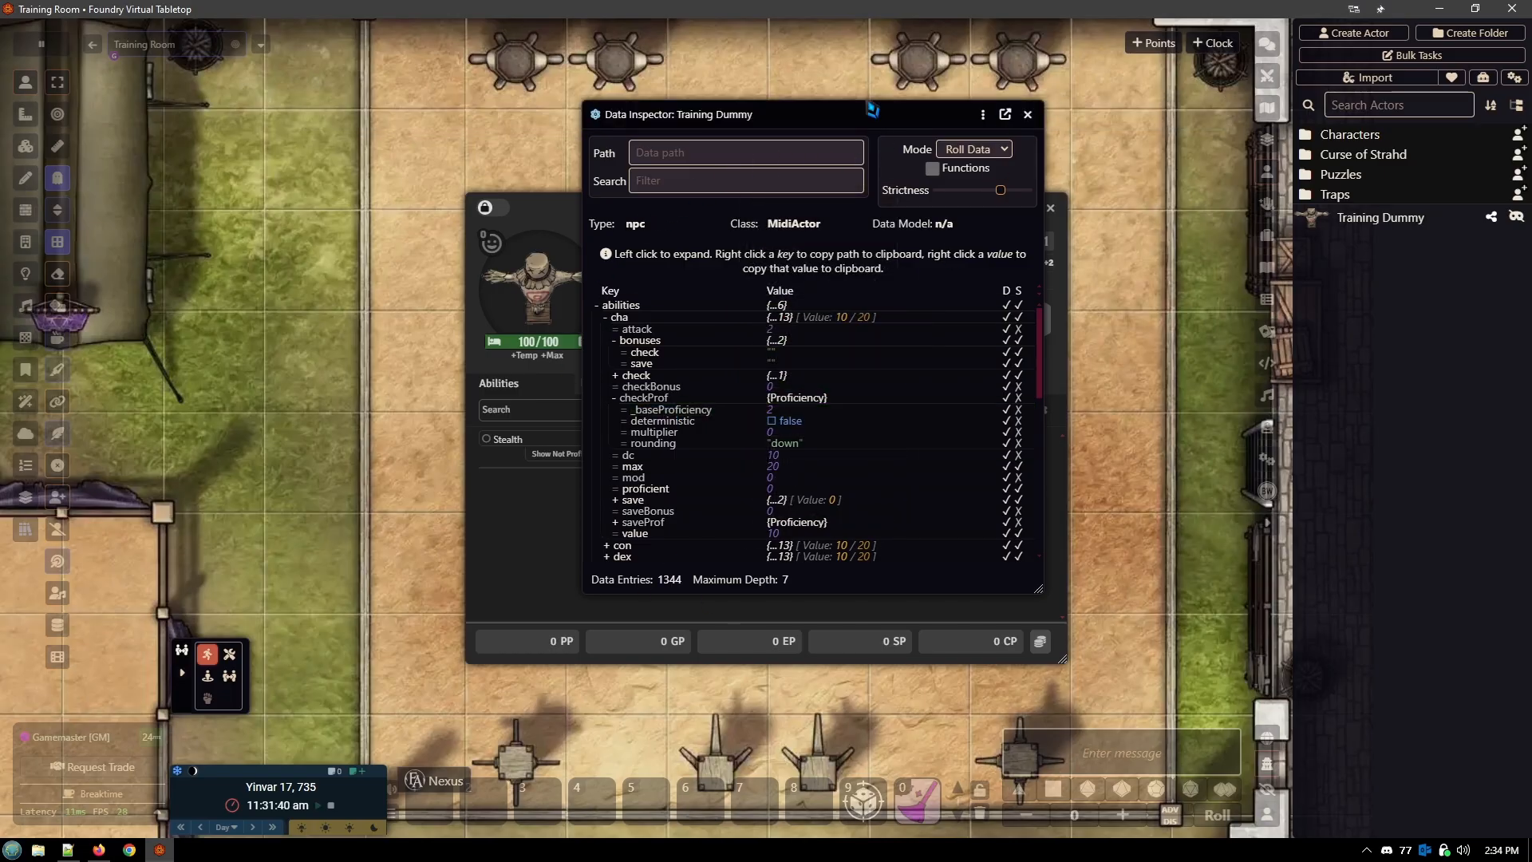
Step: Move the Data Inspector clear of the temple tile and close the Training Dummy's actor sheet
{"action": "left_click_drag", "start_coordinate": [823, 119], "coordinate": [1268, 220]}
{"action": "left_click_drag", "start_coordinate": [824, 210], "coordinate": [518, 221]}
{"action": "left_click", "coordinate": [746, 219]}
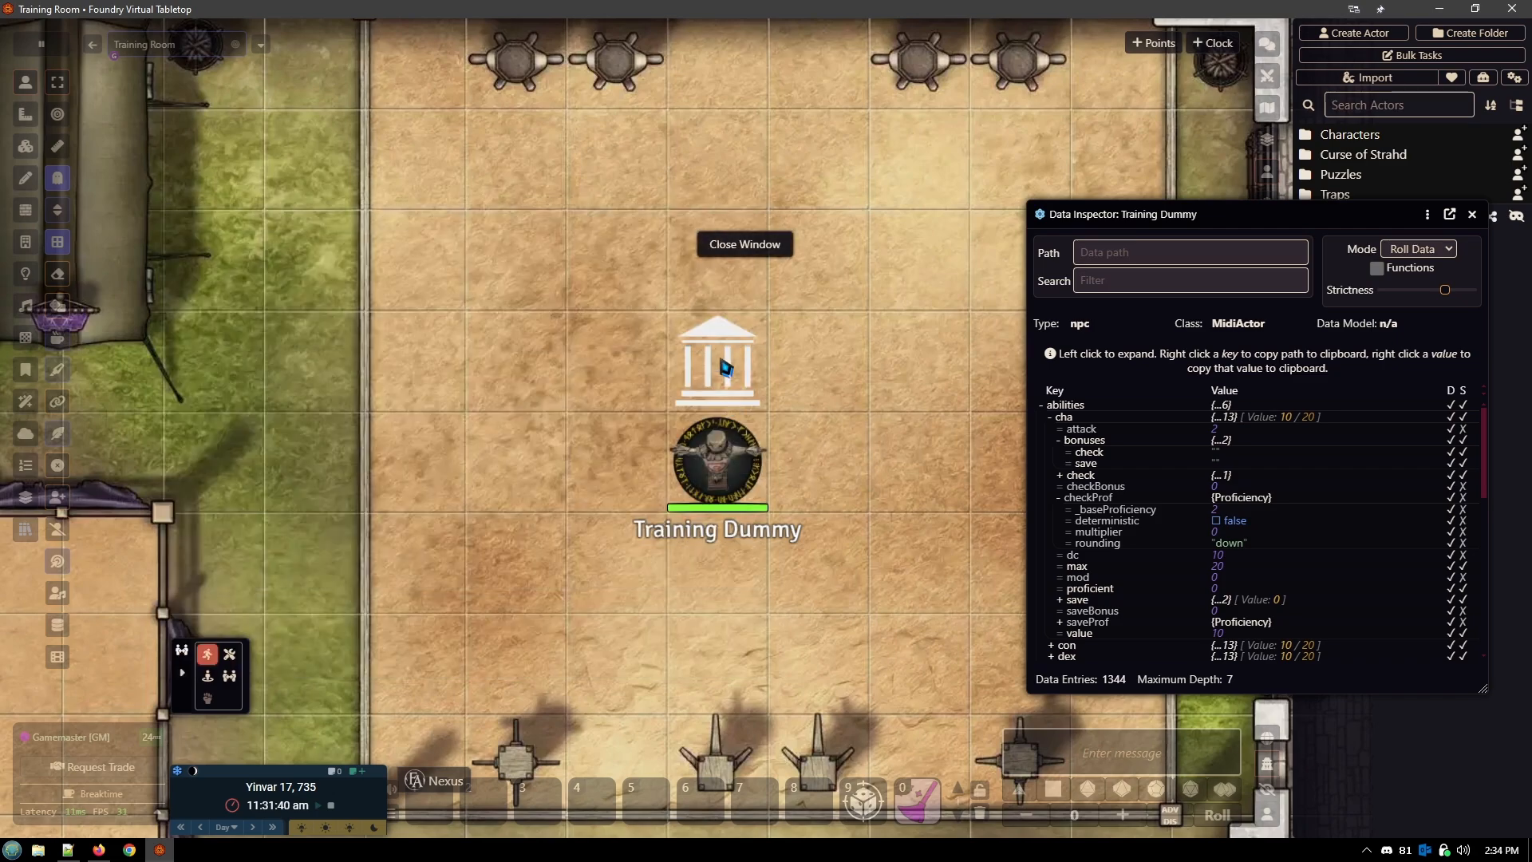
Step: Open the temple tile's configuration at its trigger actions
{"action": "left_click", "coordinate": [25, 146]}
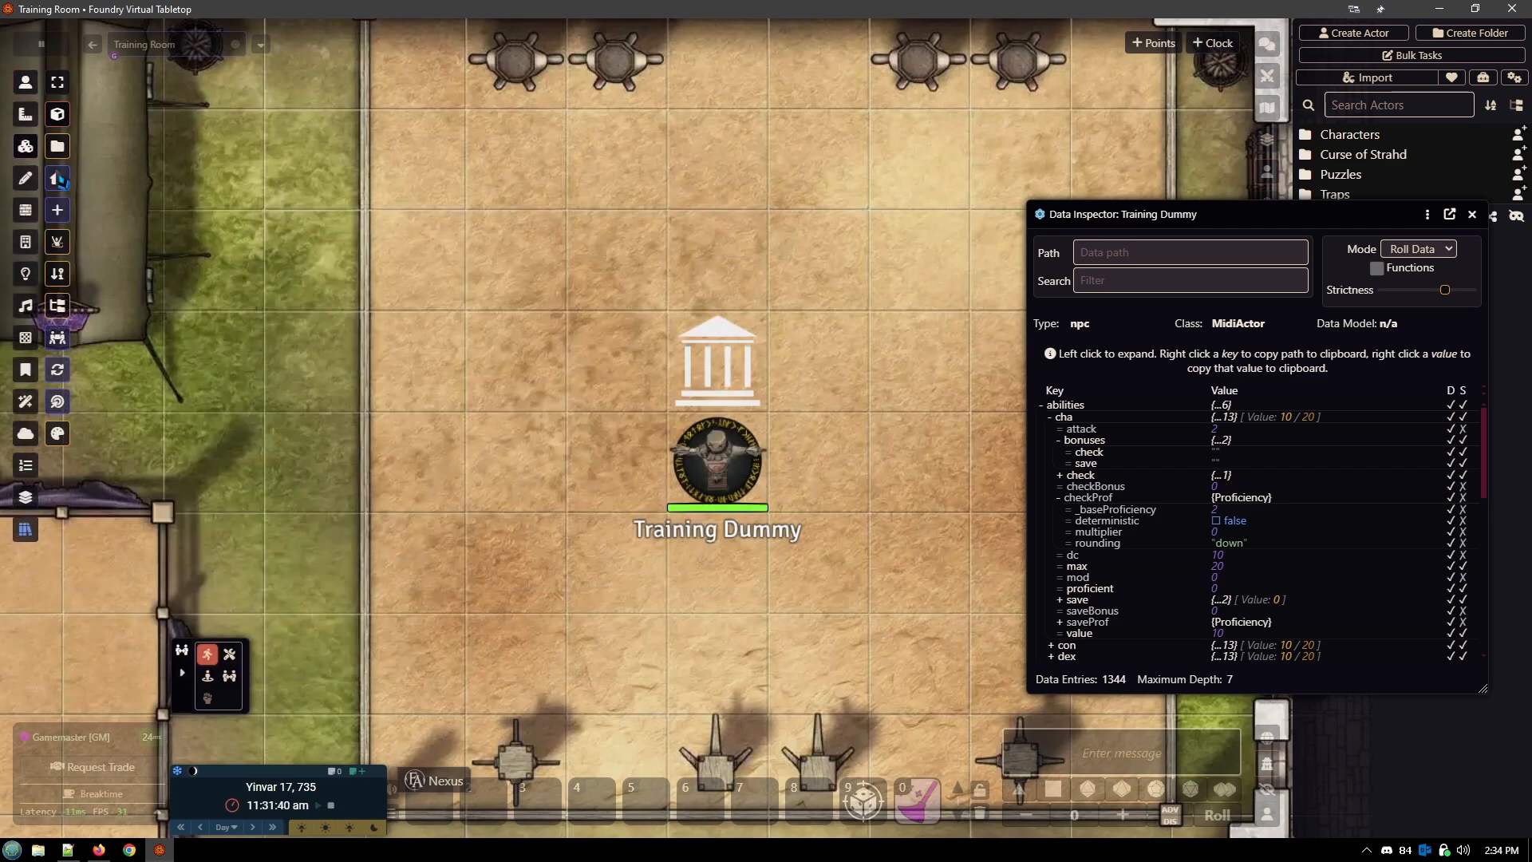
{"action": "left_click", "coordinate": [712, 336]}
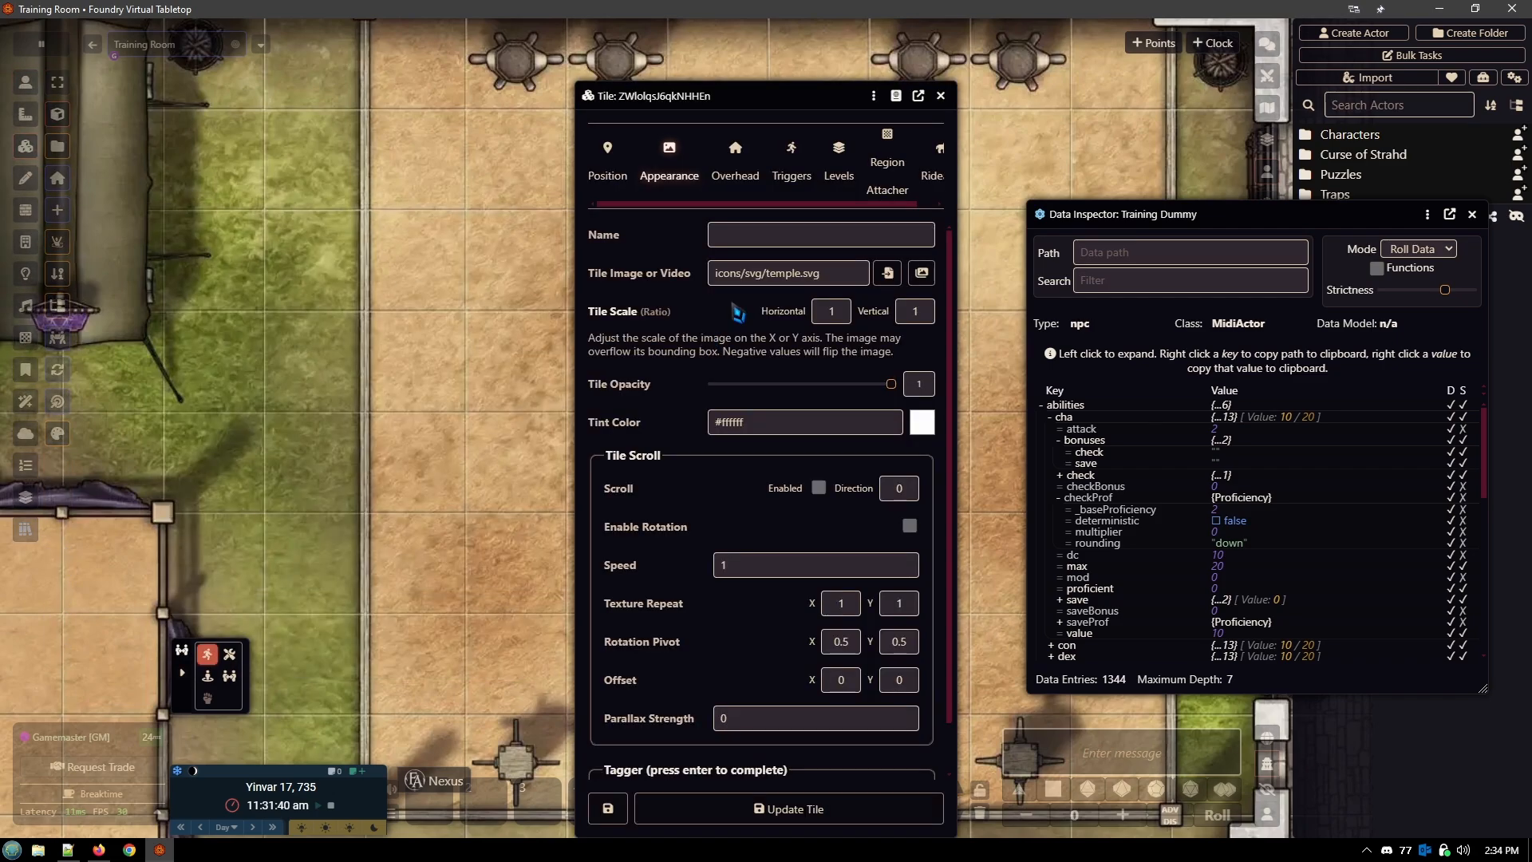
{"action": "left_click", "coordinate": [752, 176]}
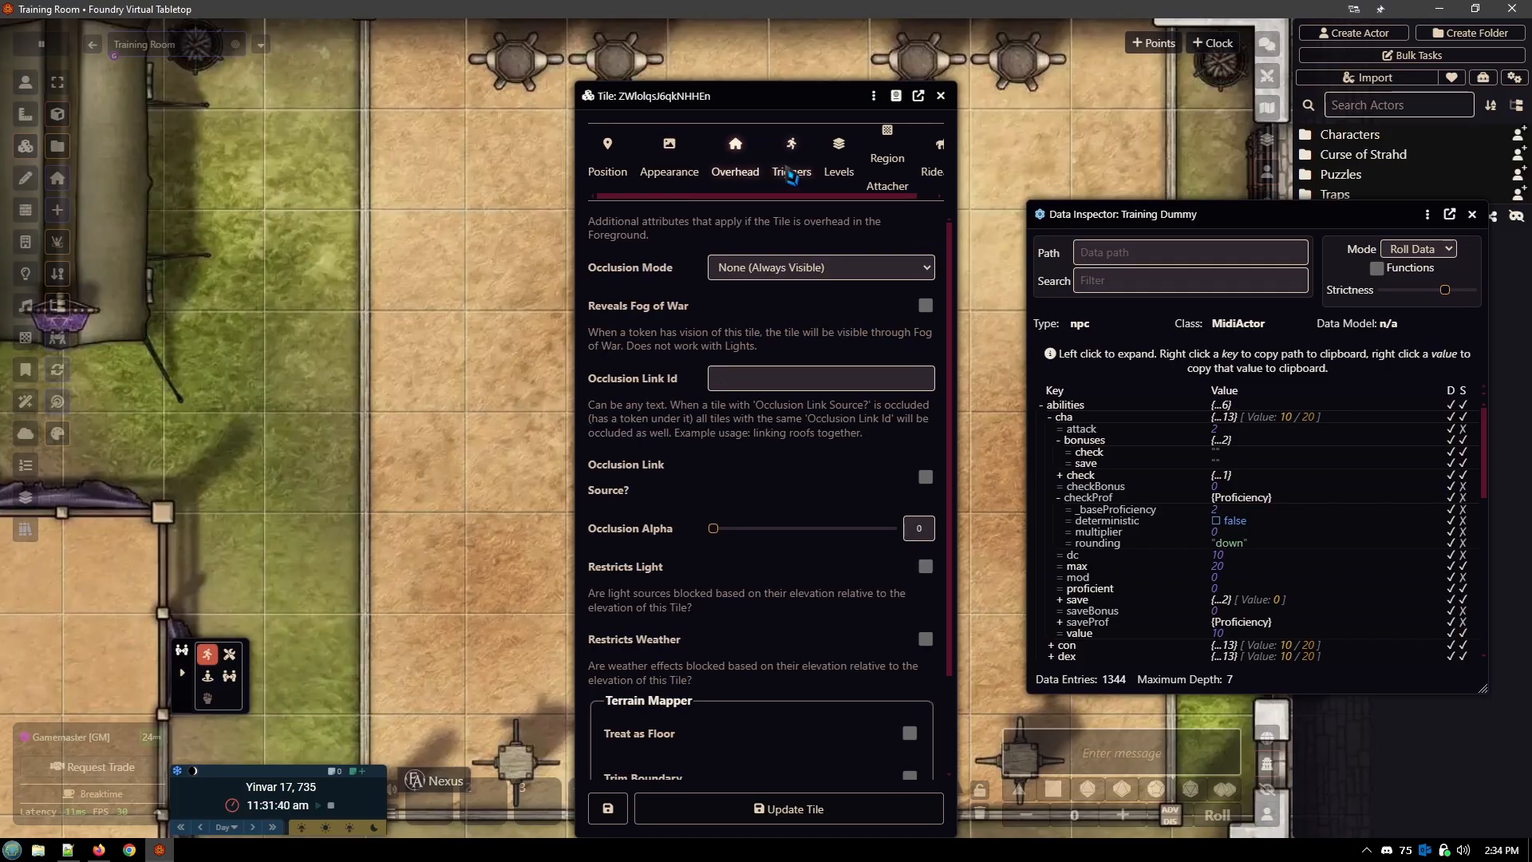
{"action": "left_click", "coordinate": [790, 178]}
Step: Draft the Chat Message action's text as {{actor.abilities.cha.checkProf._baseProficiency}}, and close the action without updating it
{"action": "left_click", "coordinate": [908, 295]}
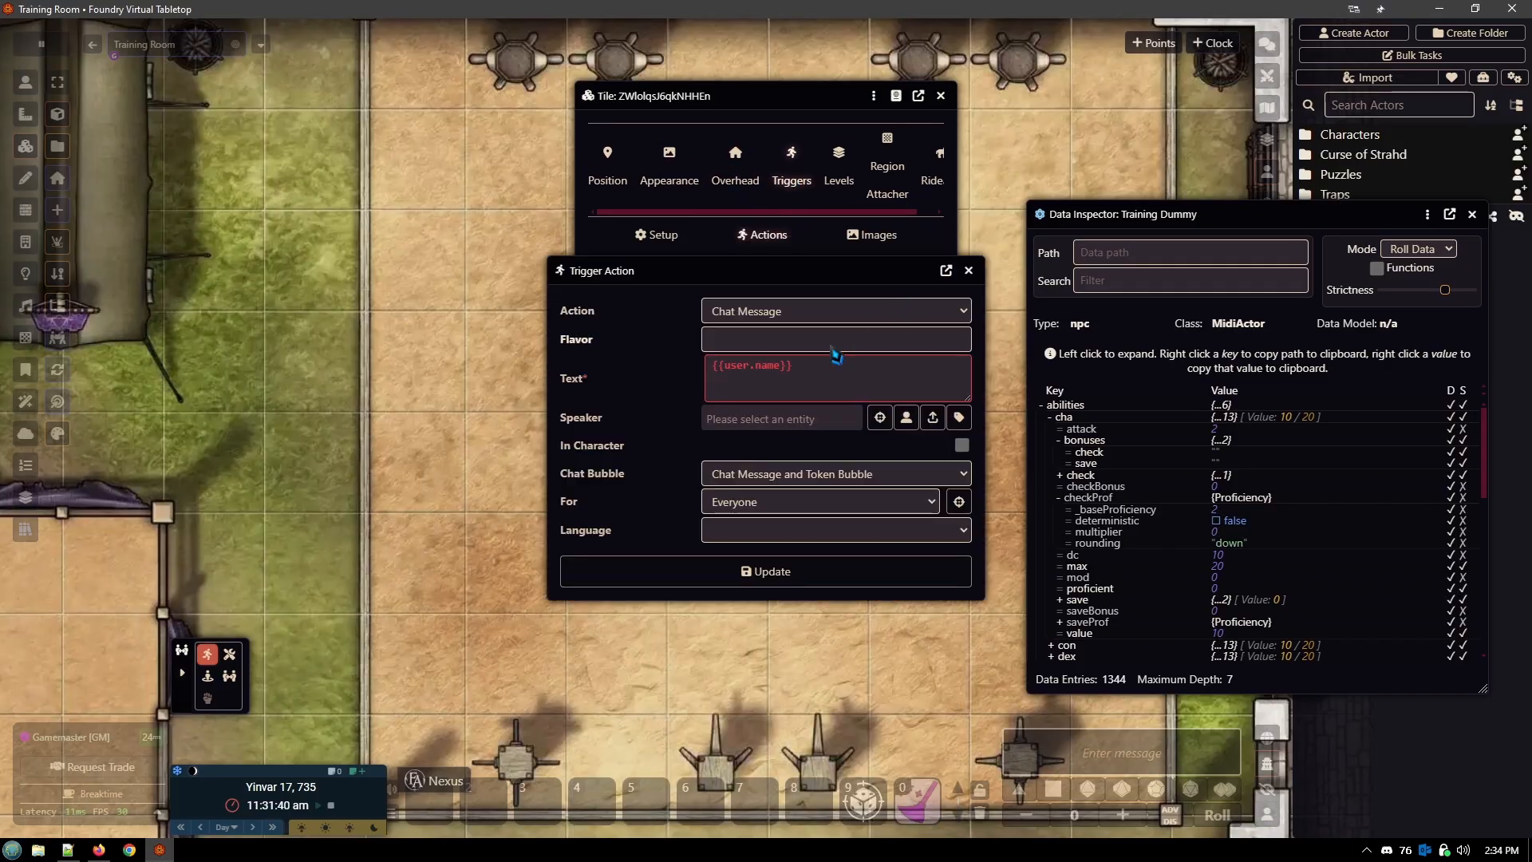
{"action": "left_click_drag", "start_coordinate": [806, 383], "coordinate": [730, 387]}
{"action": "type", "text": "actor."}
{"action": "key", "text": "ctrl+v"}
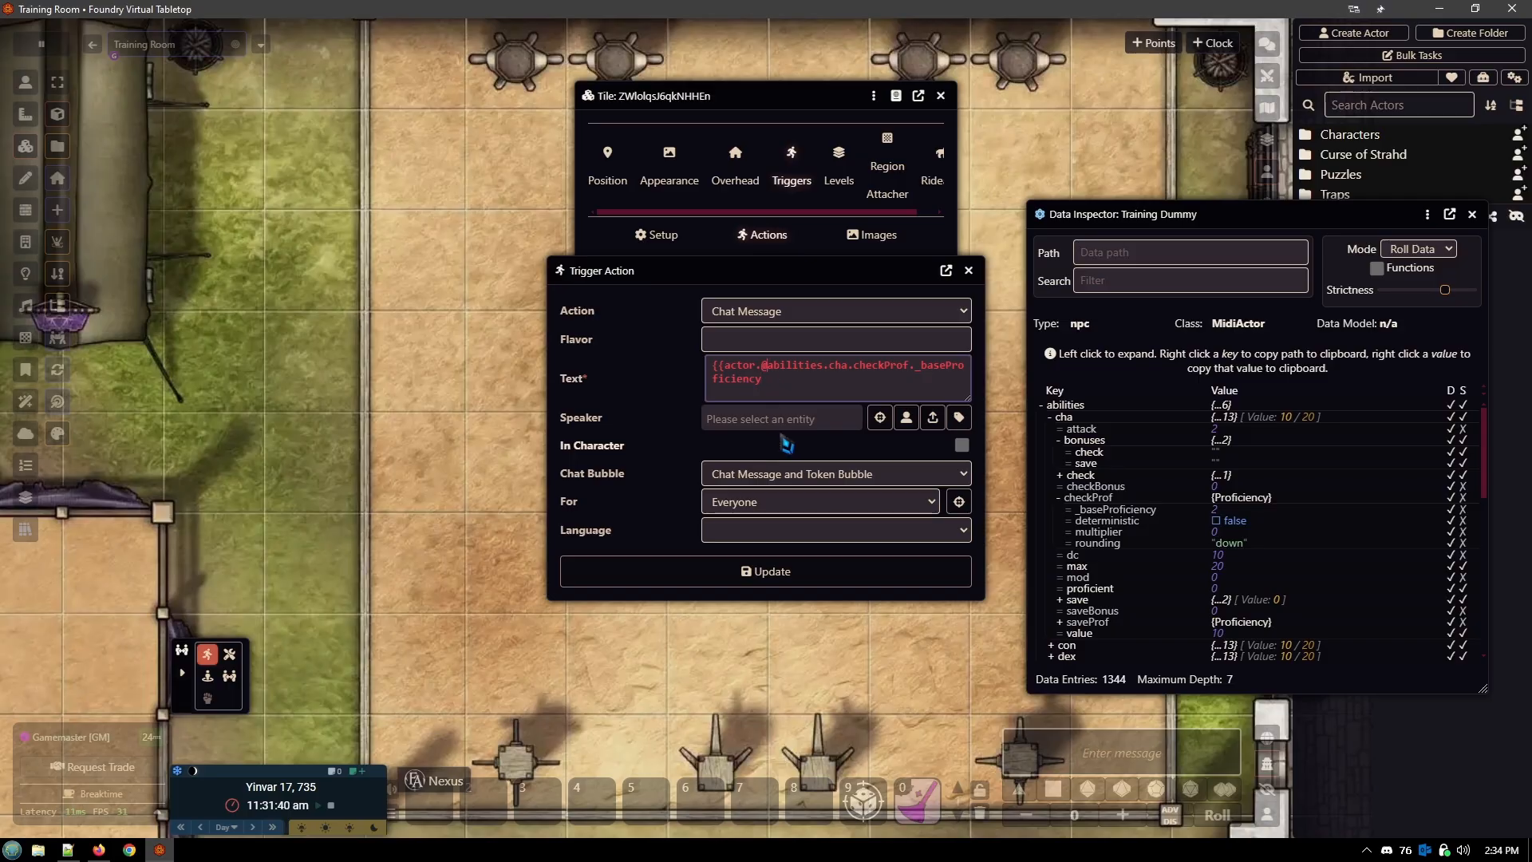
{"action": "key", "text": "BackSpace"}
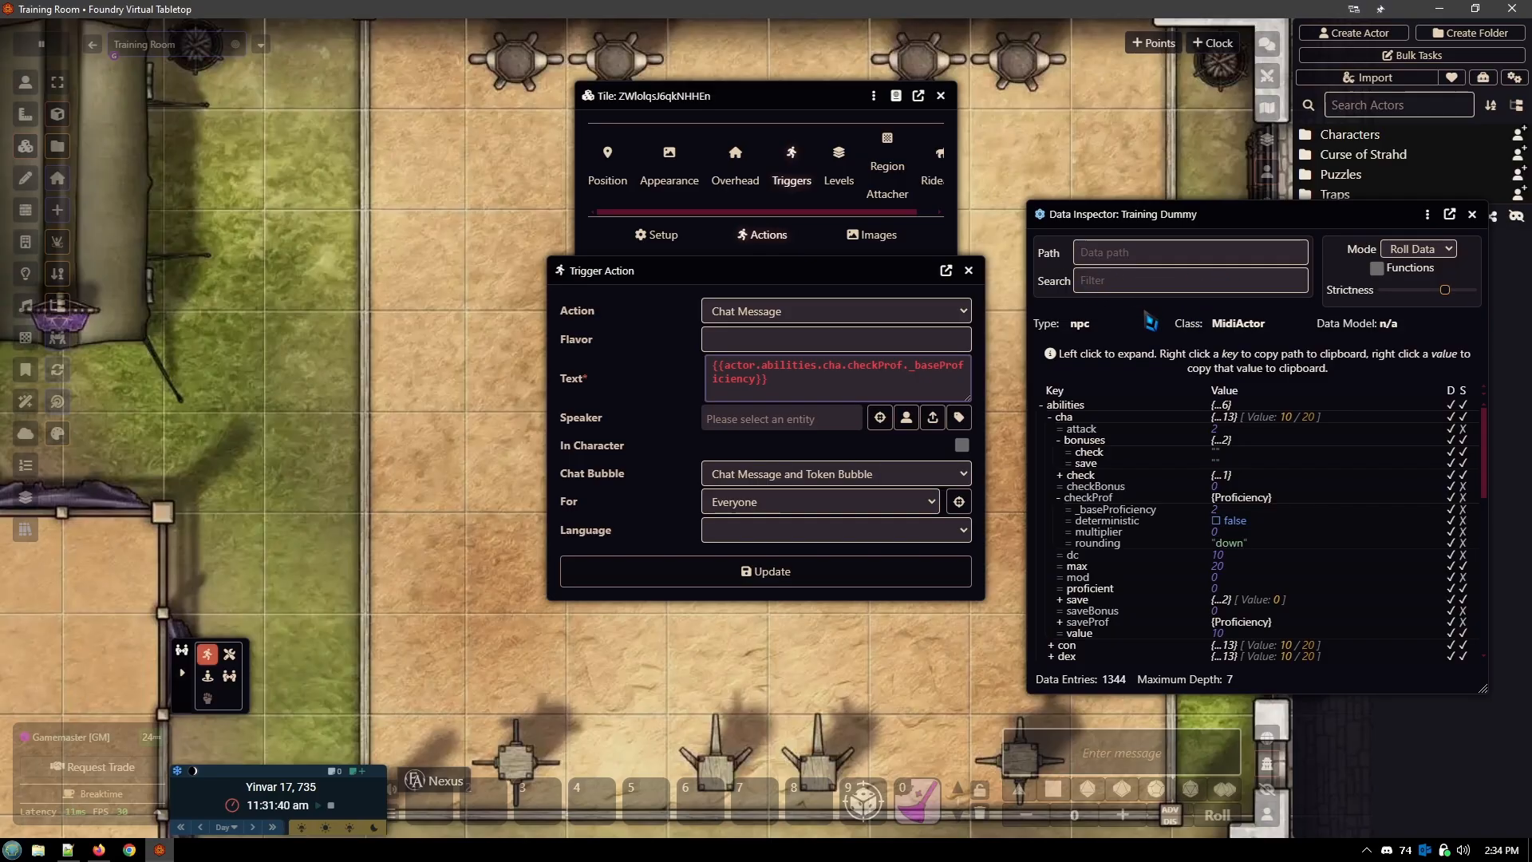
{"action": "left_click", "coordinate": [969, 270]}
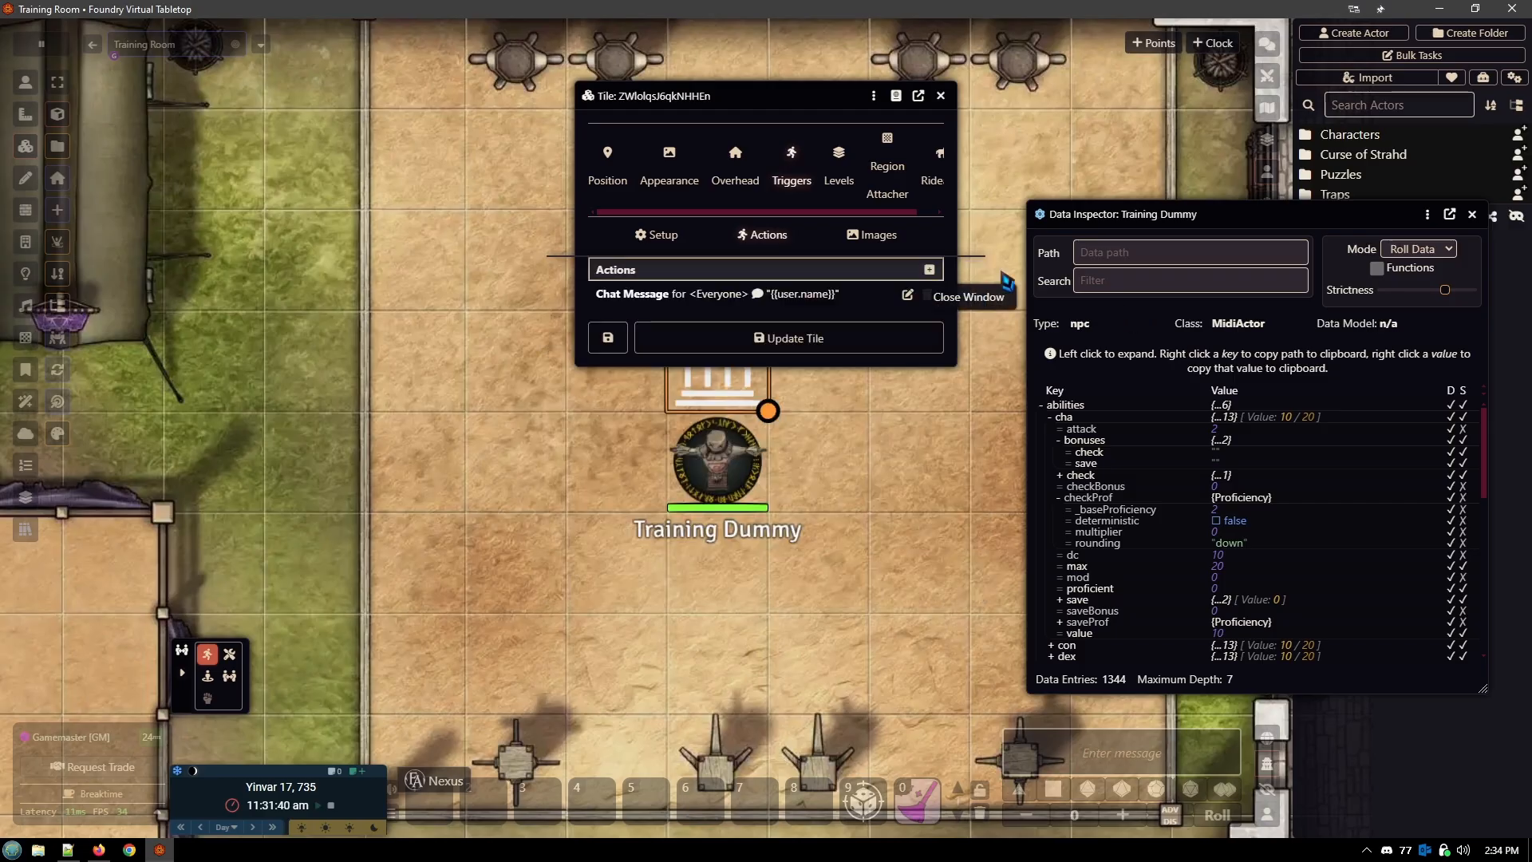
Step: Close the Data Inspector and reposition the tile configuration window over the scene
{"action": "left_click", "coordinate": [1471, 214]}
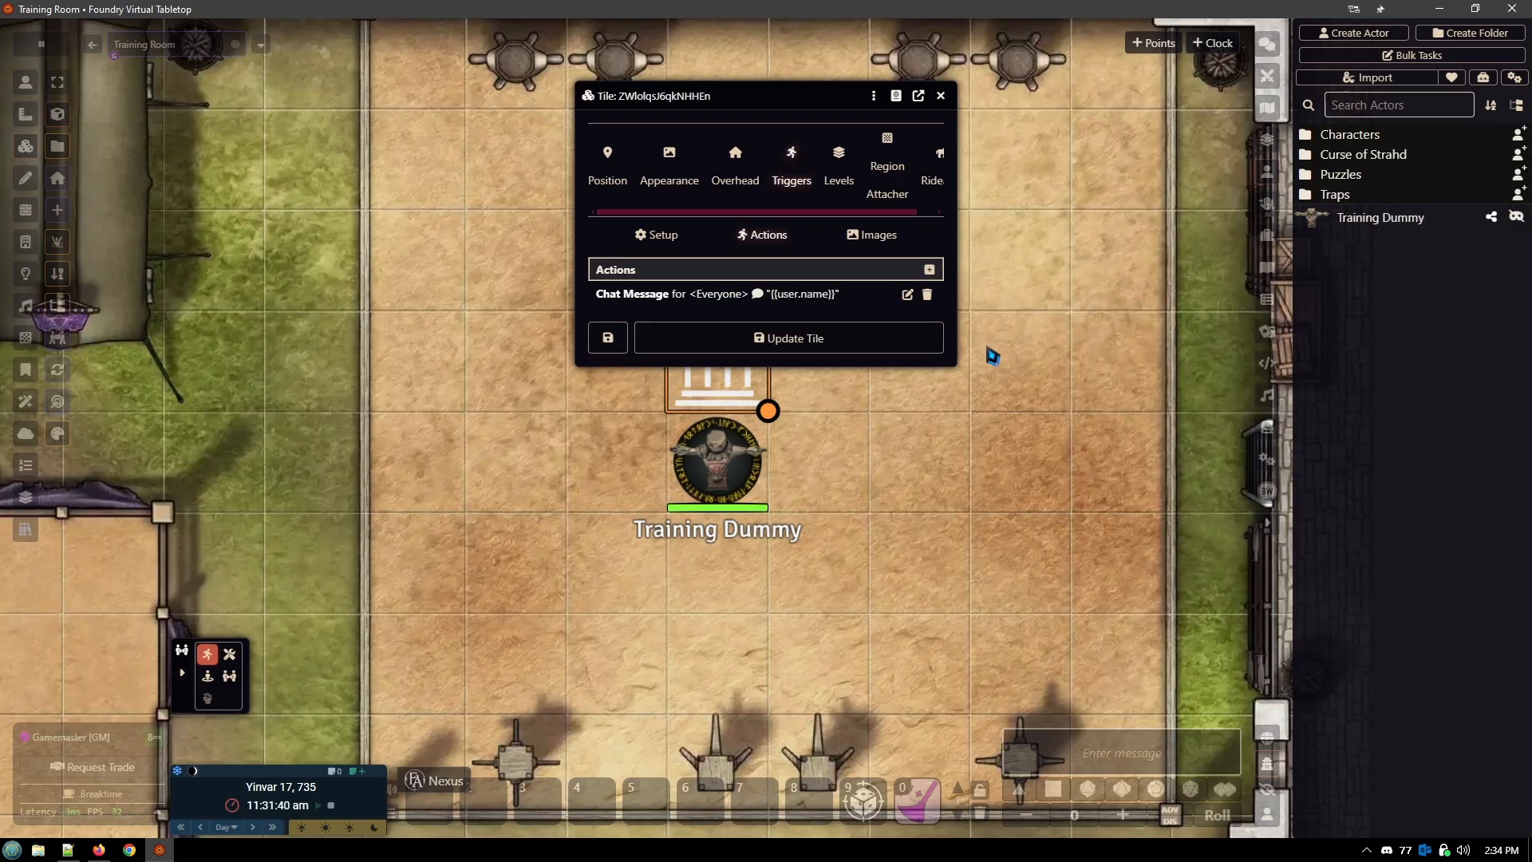
{"action": "left_click_drag", "start_coordinate": [773, 106], "coordinate": [716, 129]}
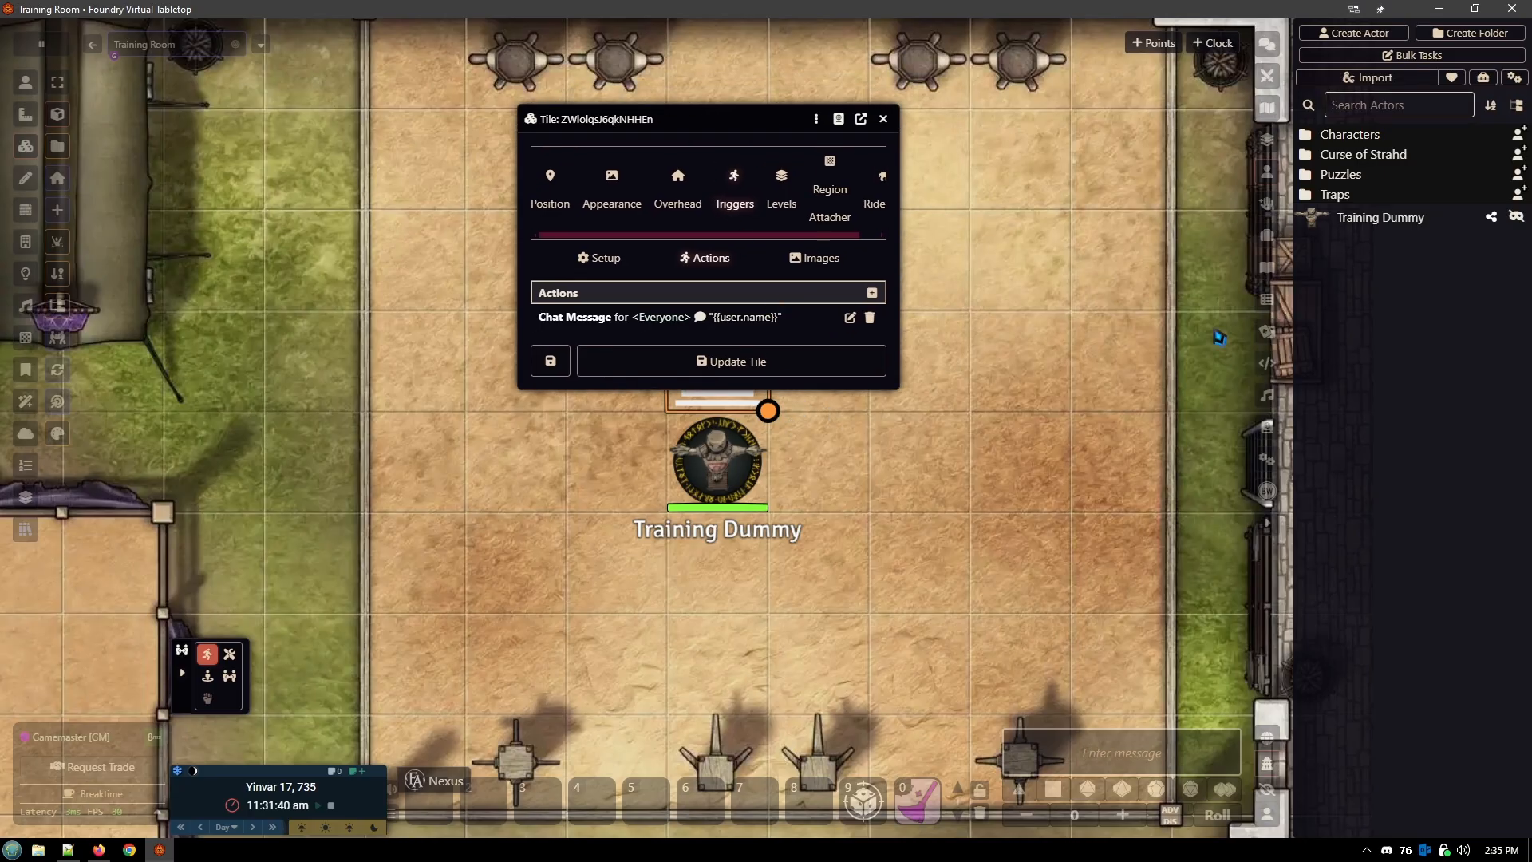
Step: Check the Training Dummy's actor sheet and close it, and view the actor's directory options for exporting its data
{"action": "left_click", "coordinate": [1363, 224]}
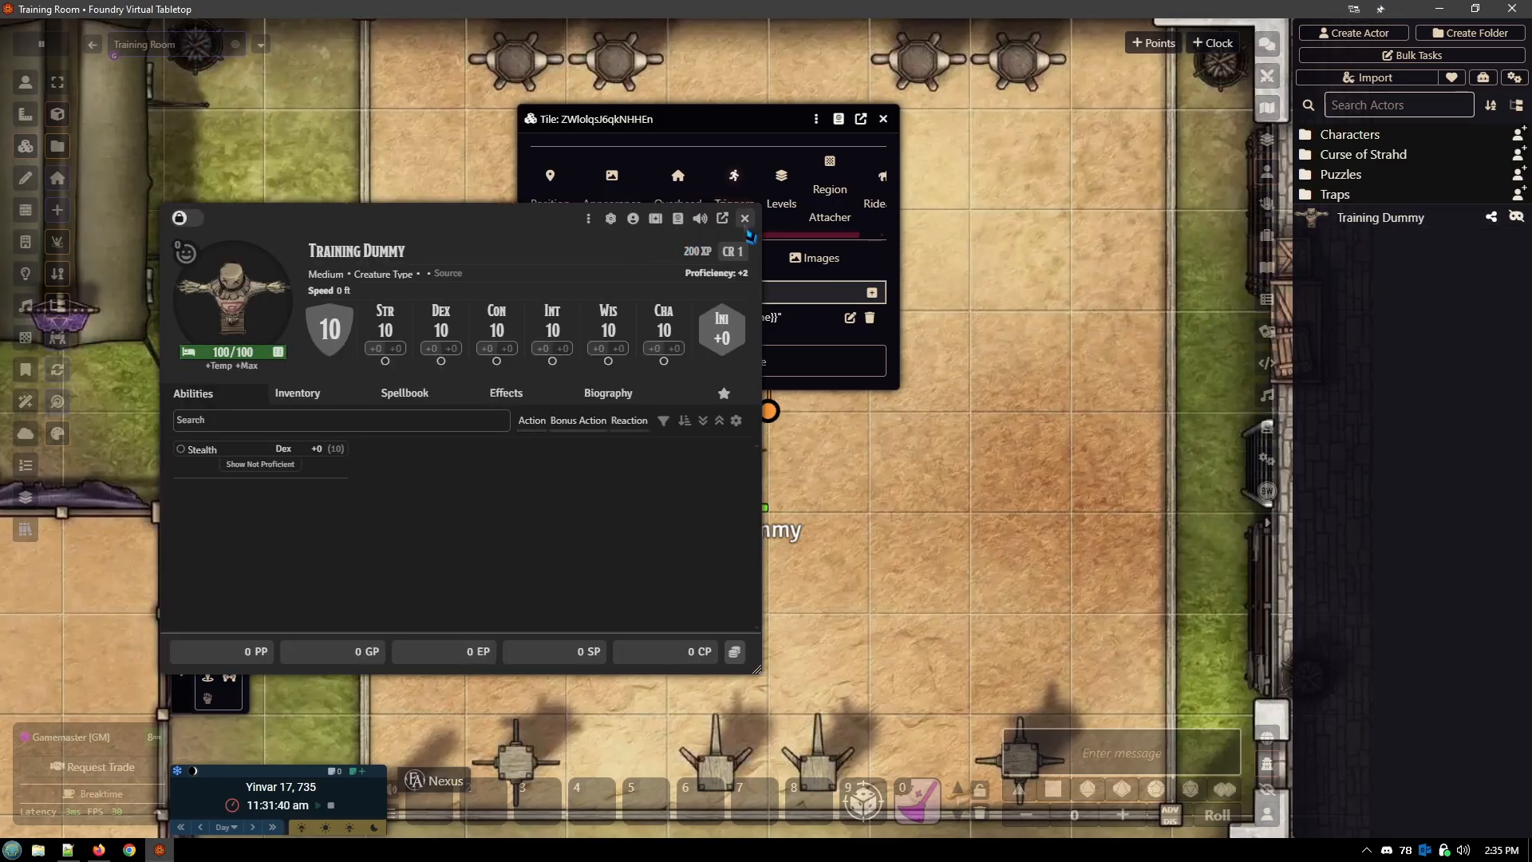
{"action": "left_click", "coordinate": [745, 218]}
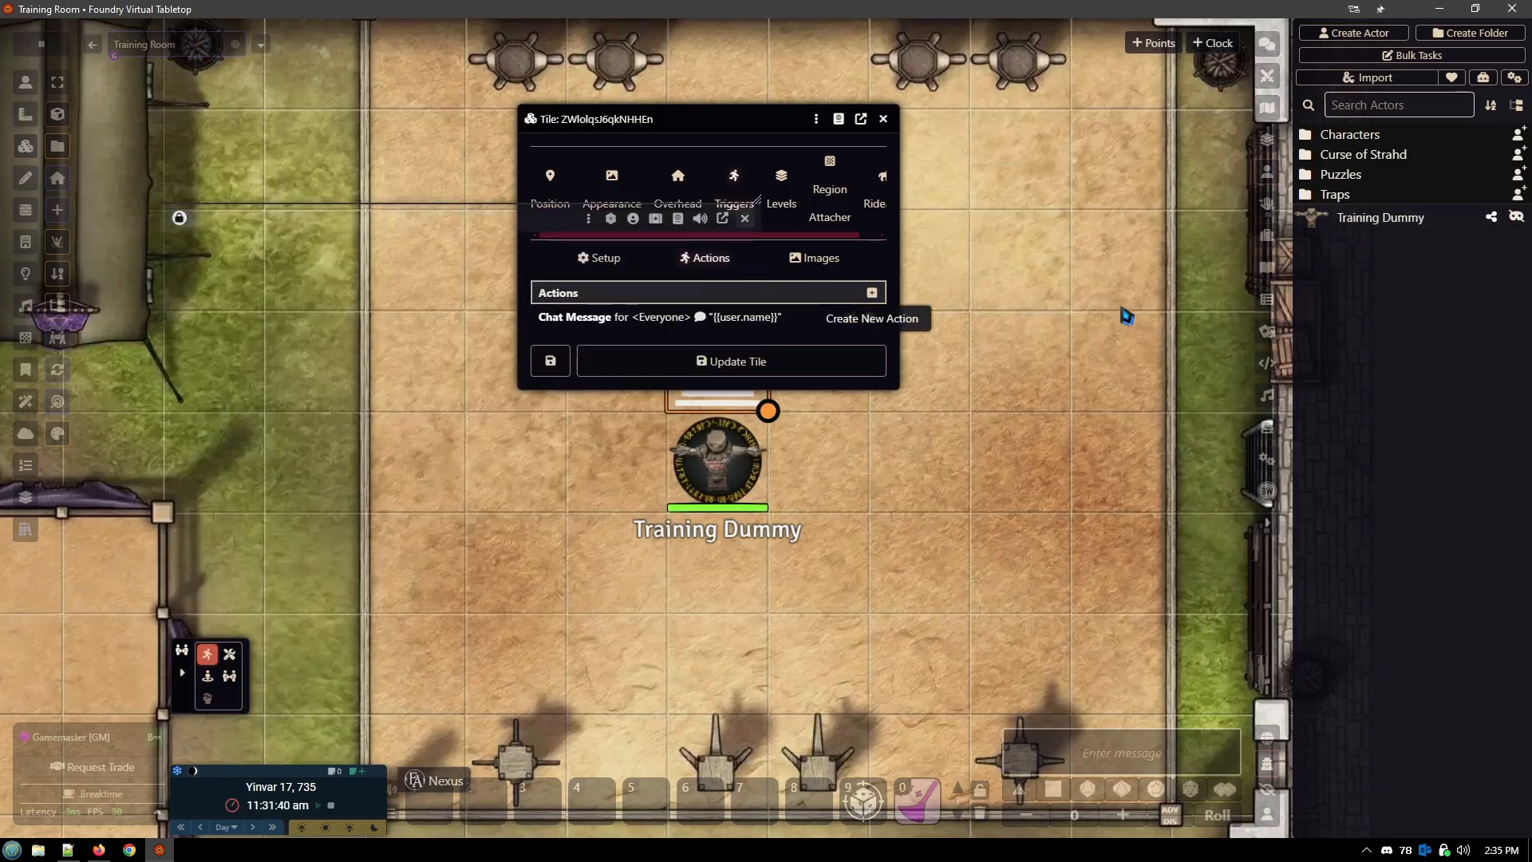
{"action": "right_click", "coordinate": [1358, 223]}
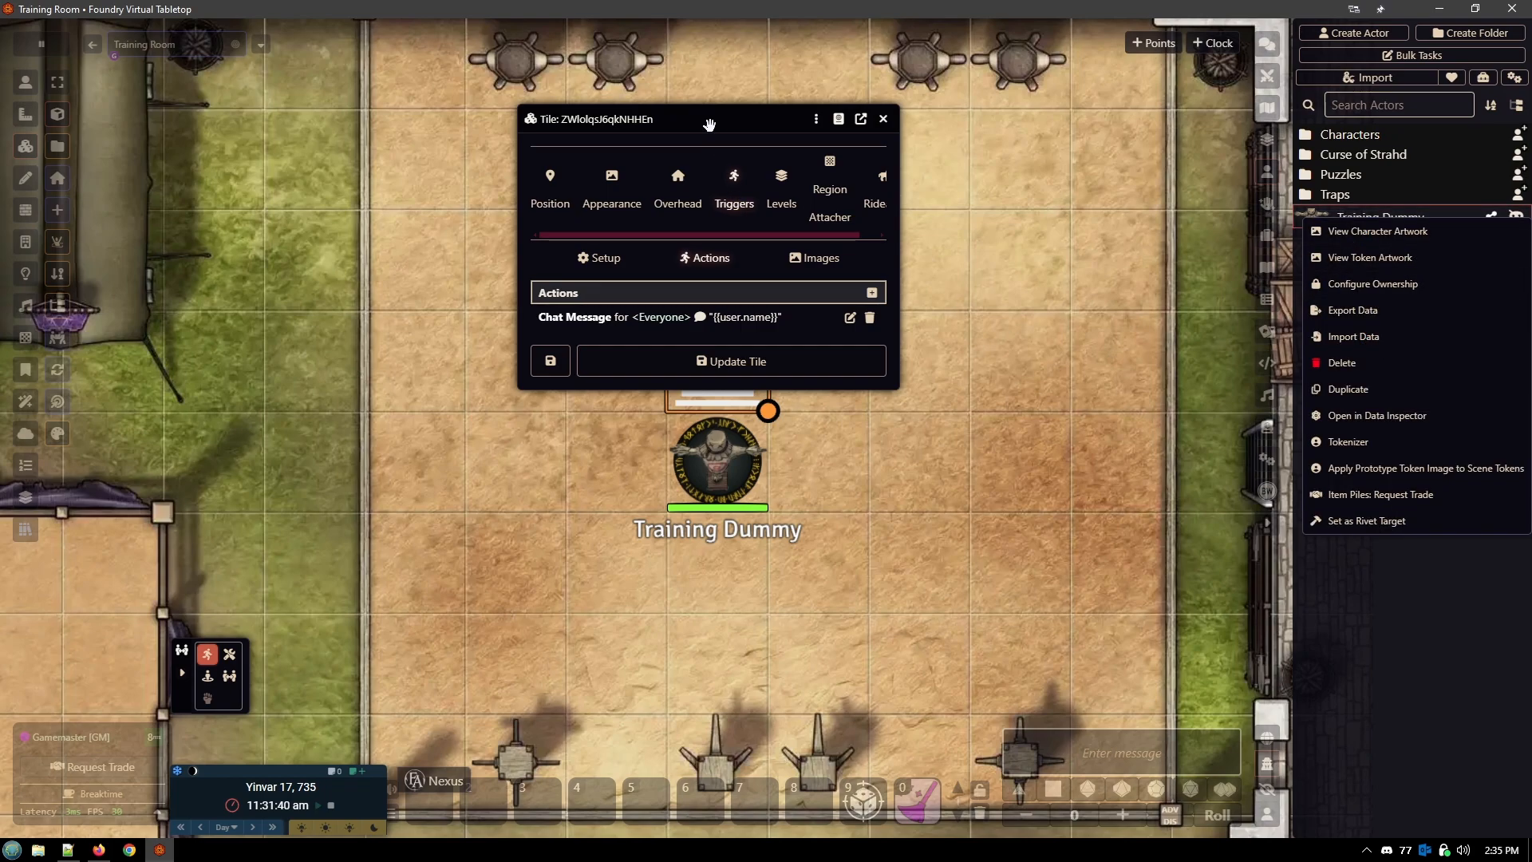
{"action": "left_click", "coordinate": [711, 145]}
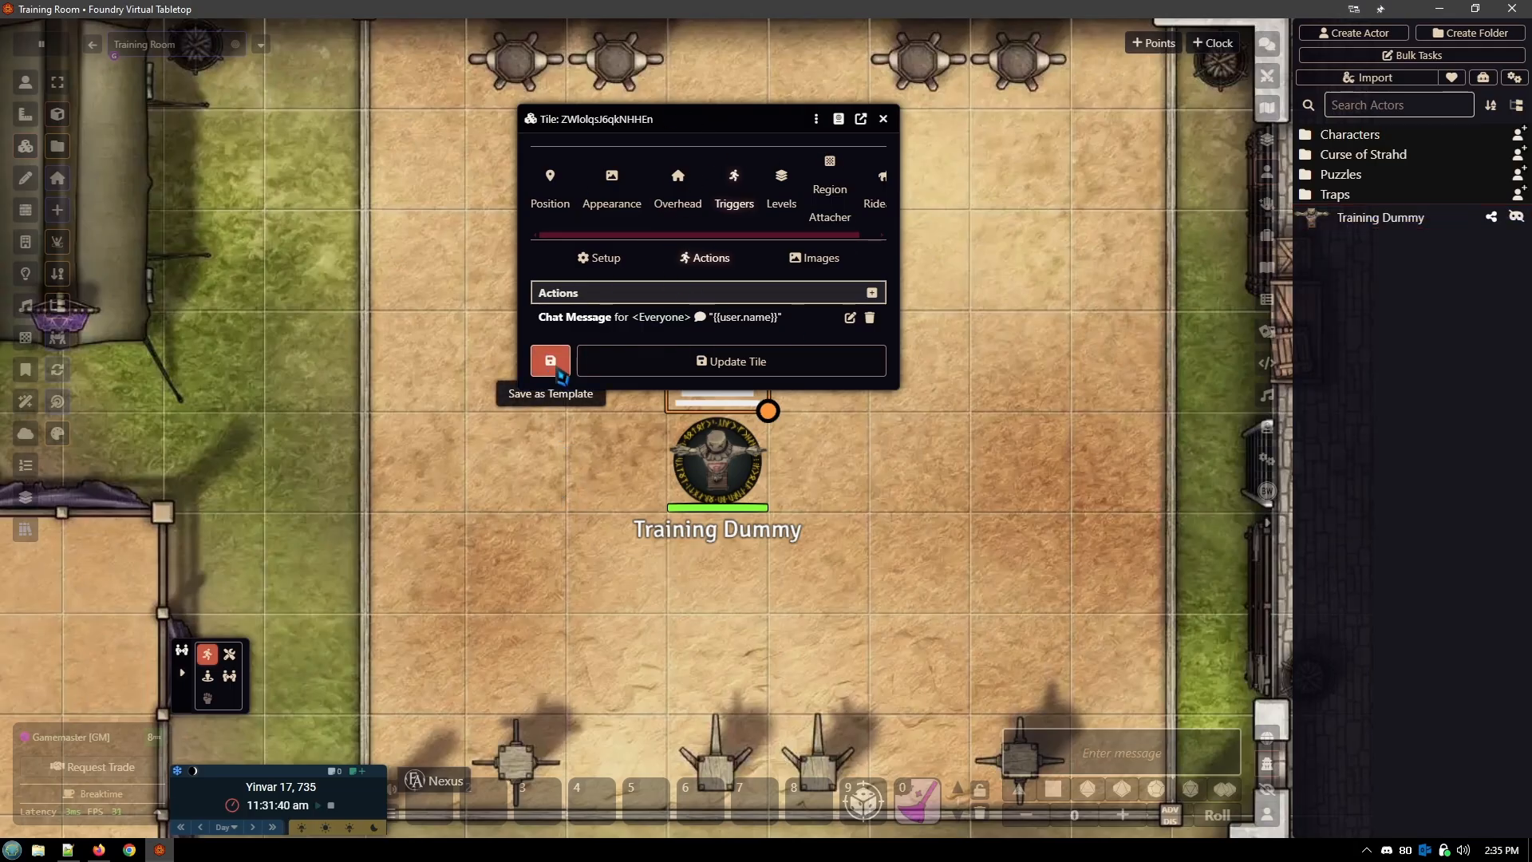
Step: Save the temple tile as a template named test and move the Tiles Directory clear of the tile configuration
{"action": "left_click", "coordinate": [550, 363]}
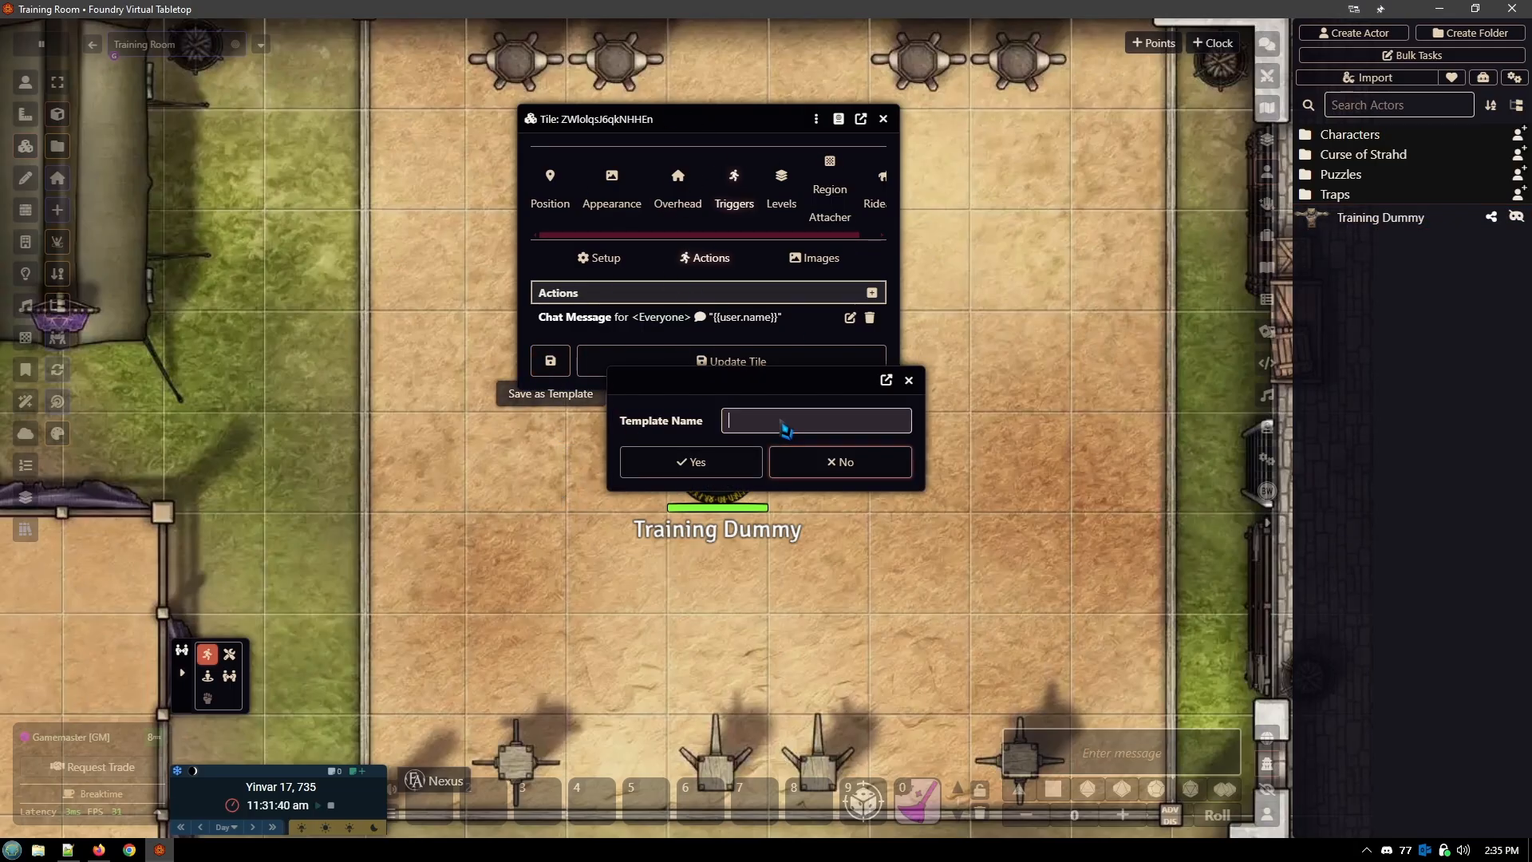
{"action": "left_click", "coordinate": [725, 462]}
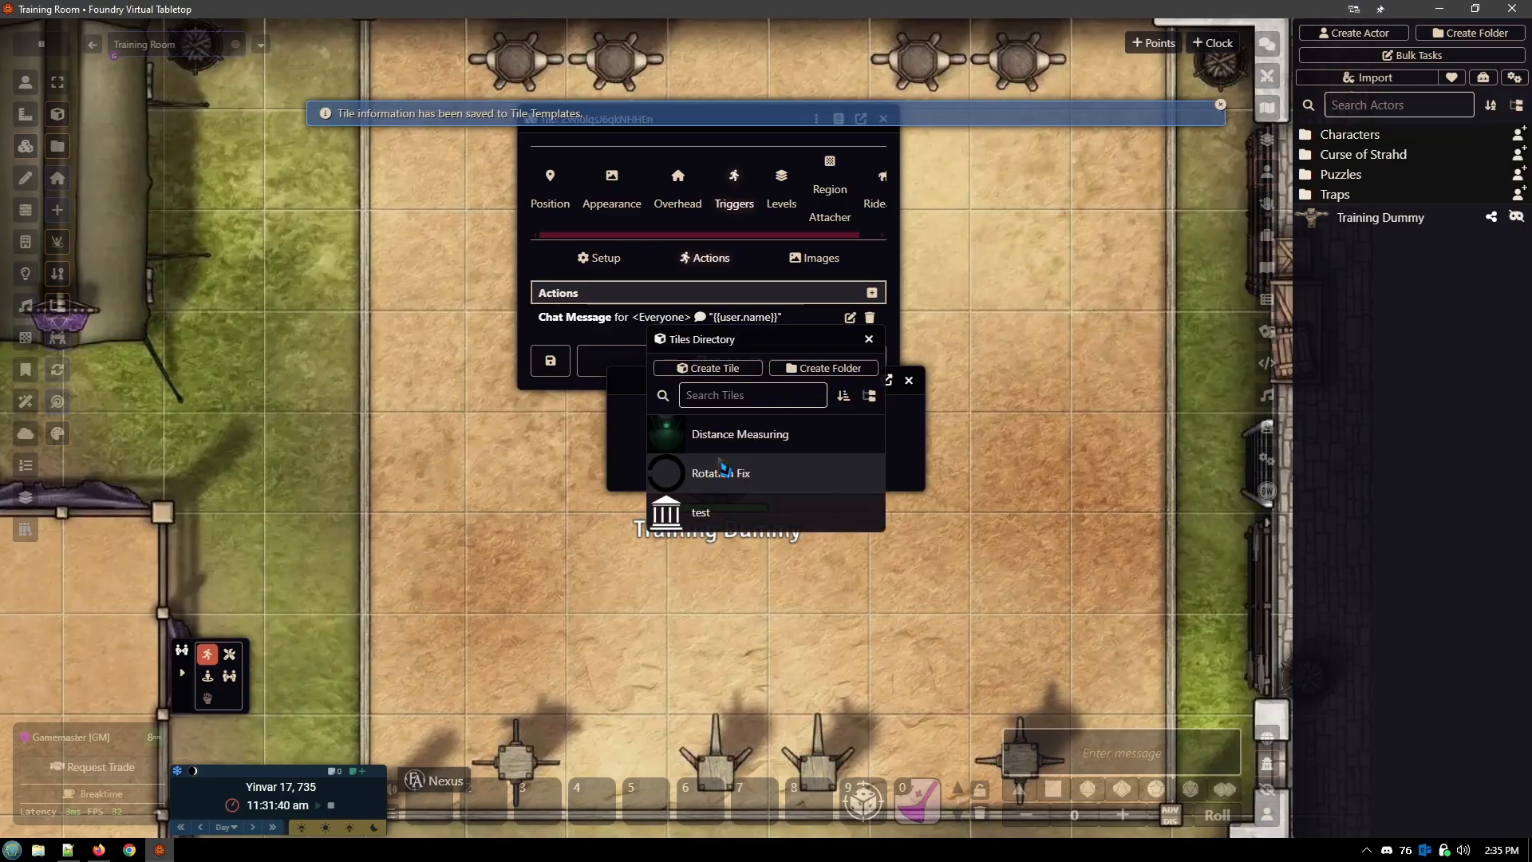
{"action": "left_click_drag", "start_coordinate": [756, 340], "coordinate": [354, 245]}
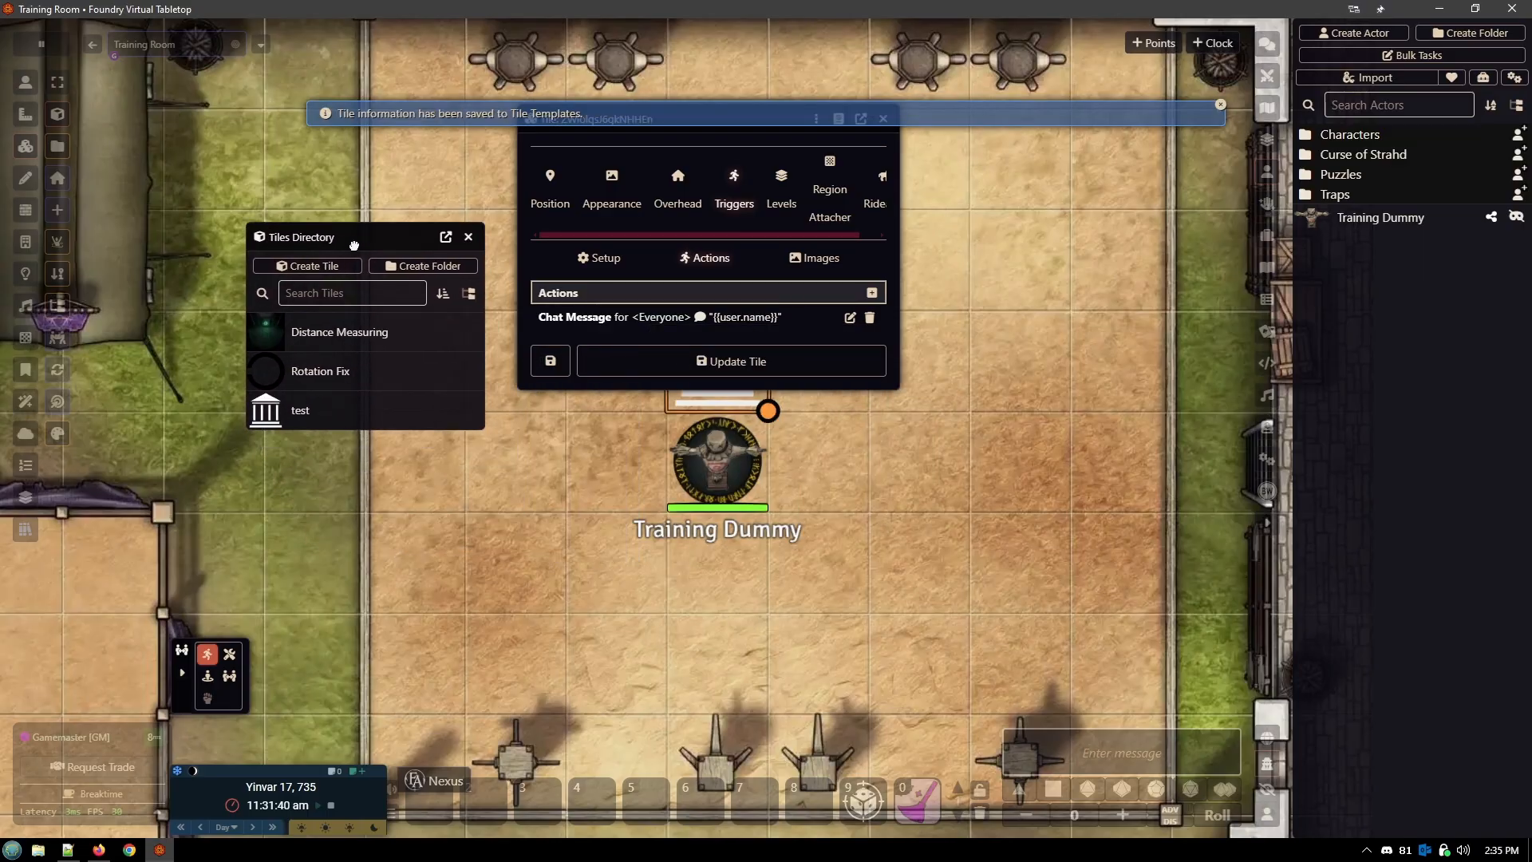
Step: View the test tile template's export option, delete that template and close the Tiles Directory
{"action": "right_click", "coordinate": [308, 416]}
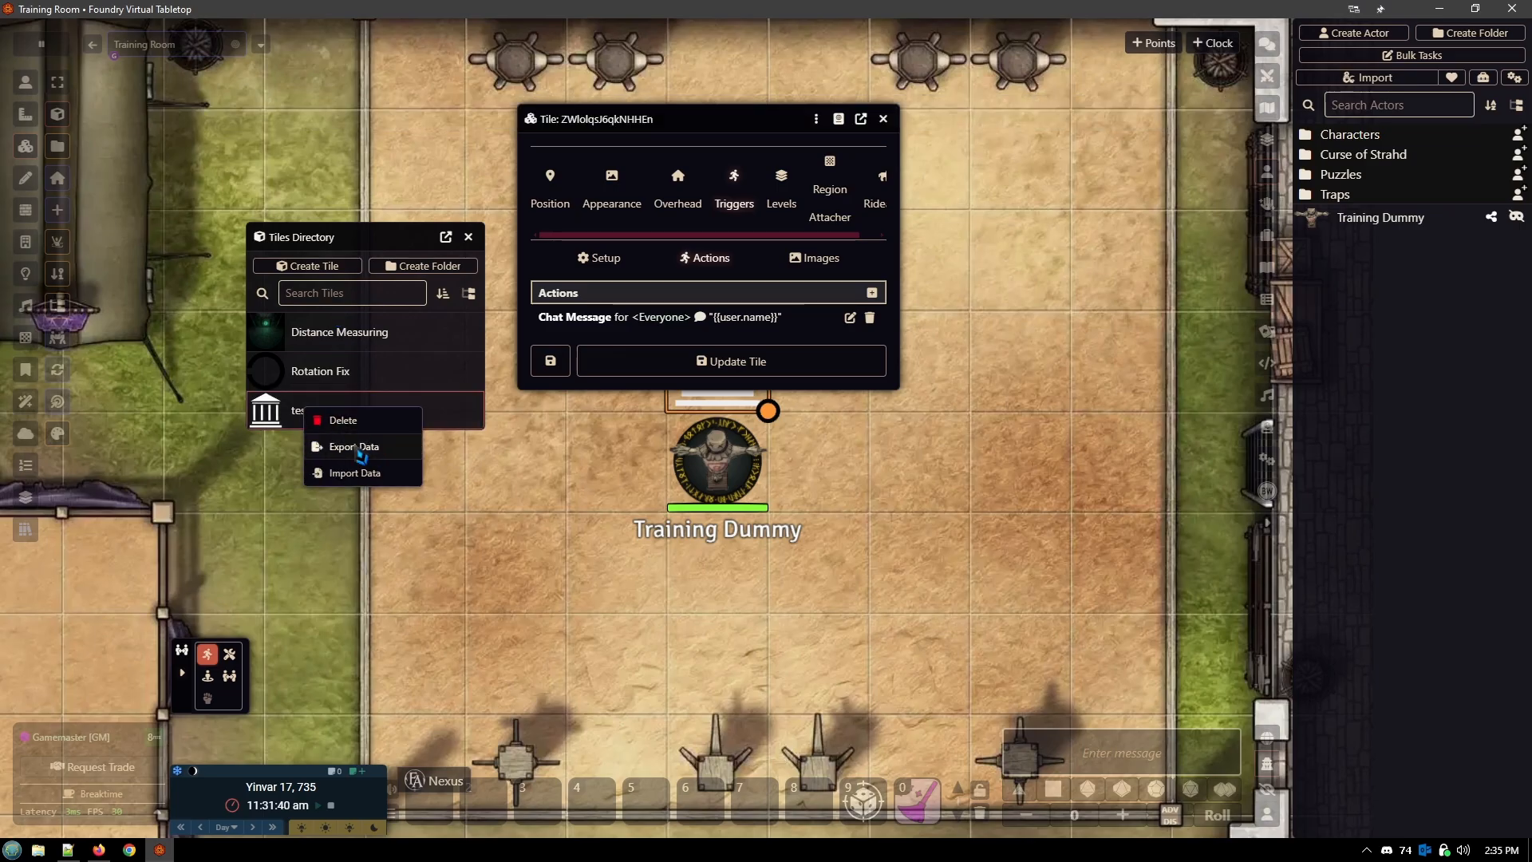
{"action": "left_click", "coordinate": [341, 420]}
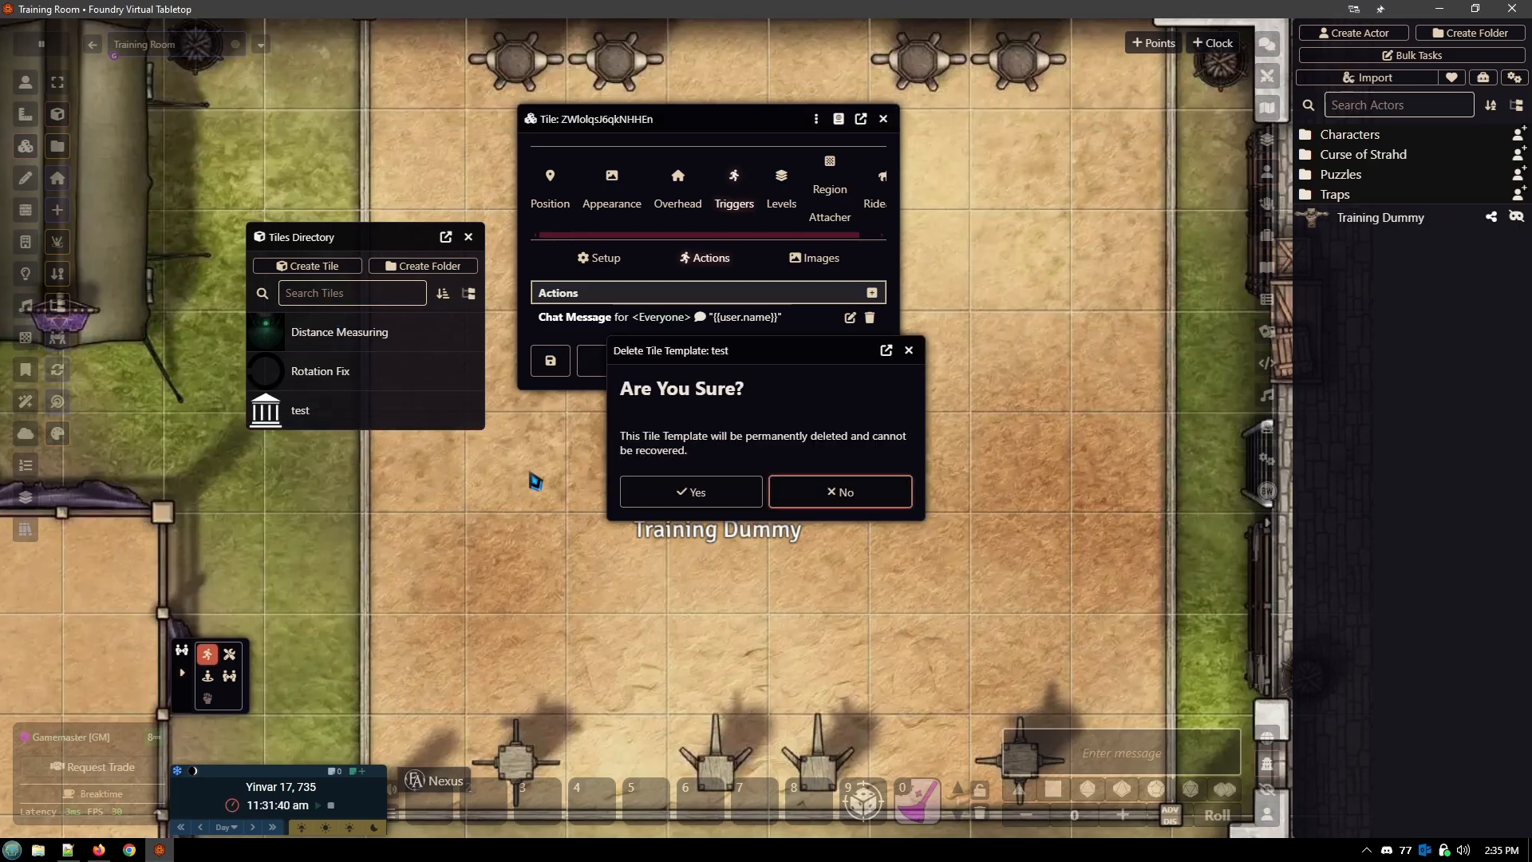
{"action": "left_click", "coordinate": [686, 490]}
{"action": "left_click", "coordinate": [469, 237]}
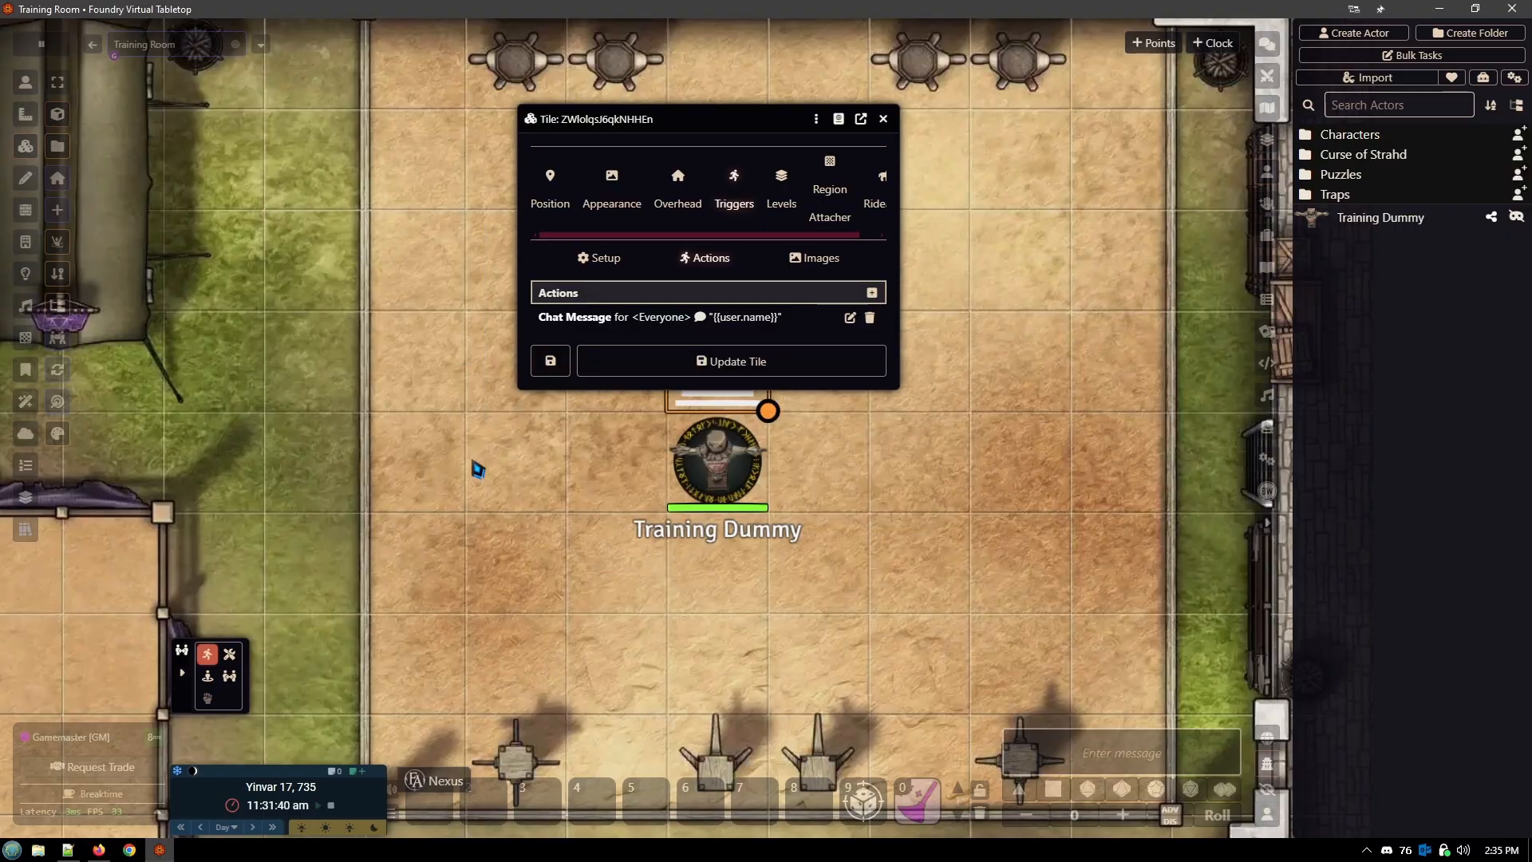
Step: Switch to Notepad++ and examine the exported Training Dummy JSON by collapsing and expanding its system, prototypeToken and flags sections
{"action": "left_click", "coordinate": [68, 850]}
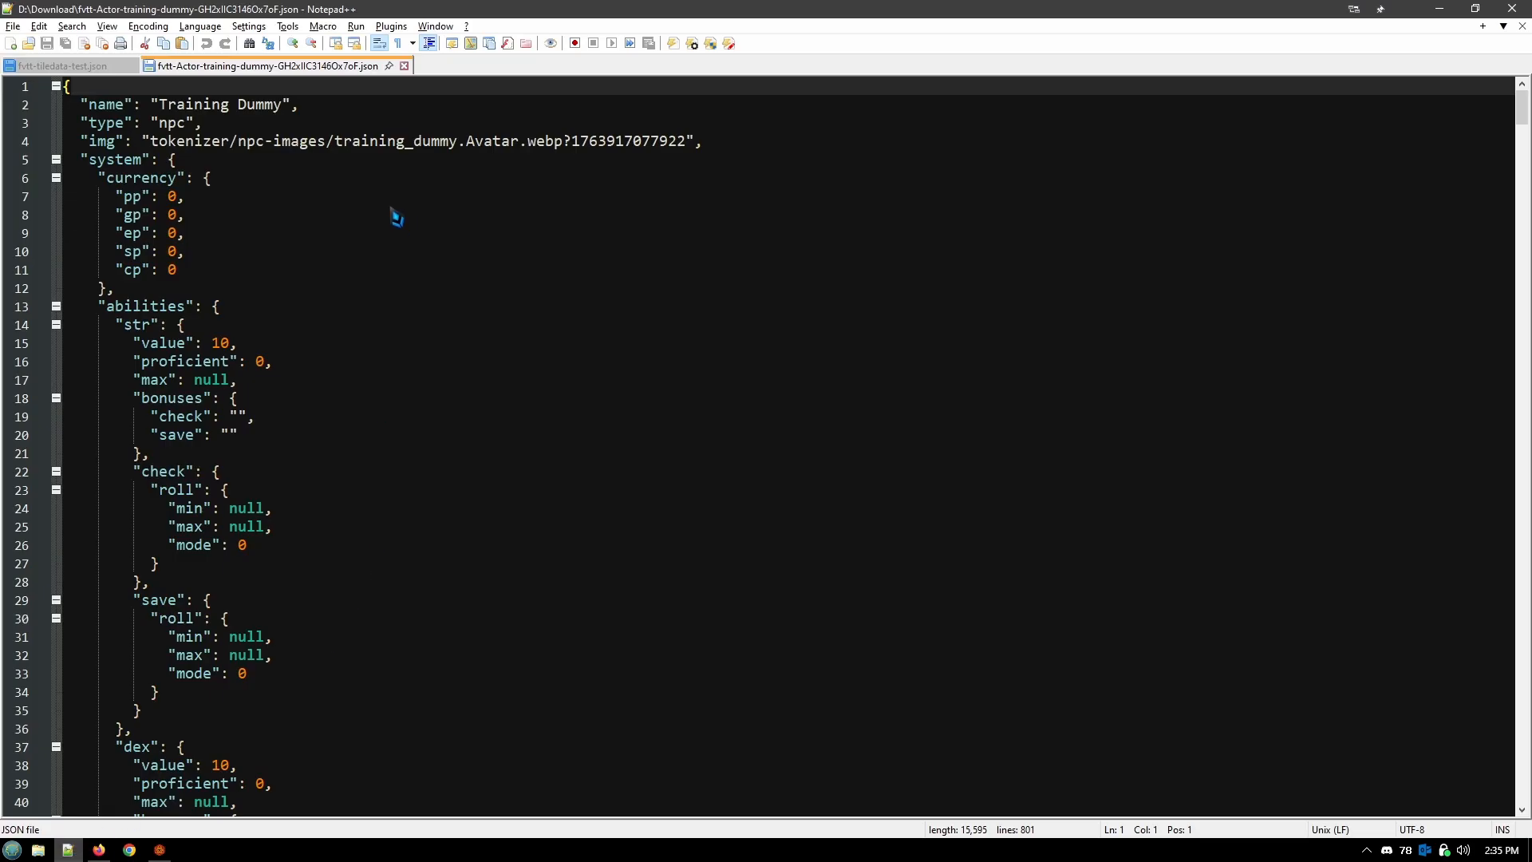
{"action": "left_click", "coordinate": [56, 160]}
{"action": "left_click", "coordinate": [56, 178]}
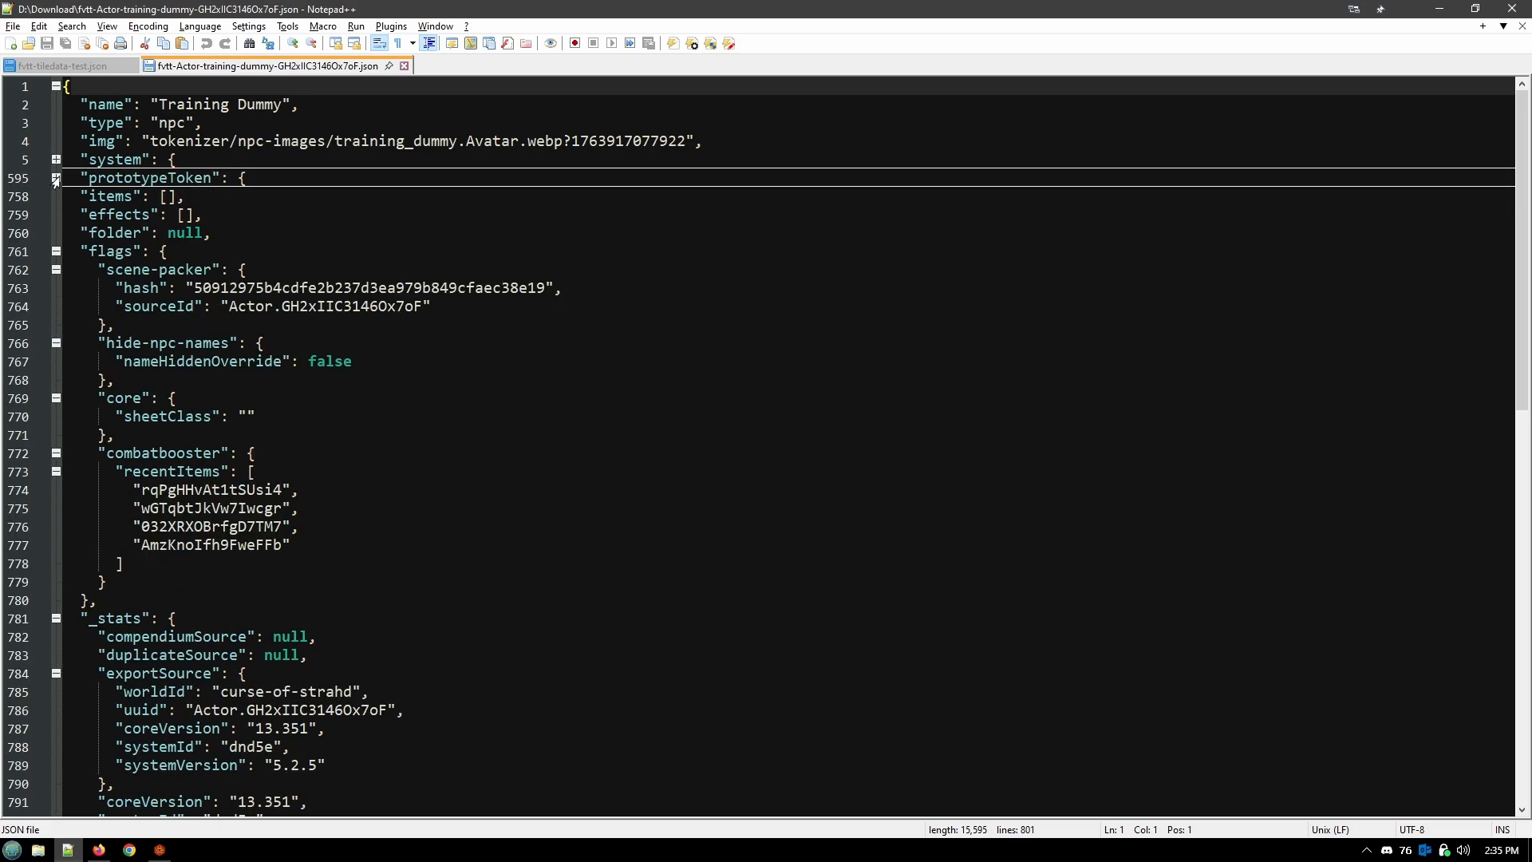
{"action": "left_click", "coordinate": [56, 251]}
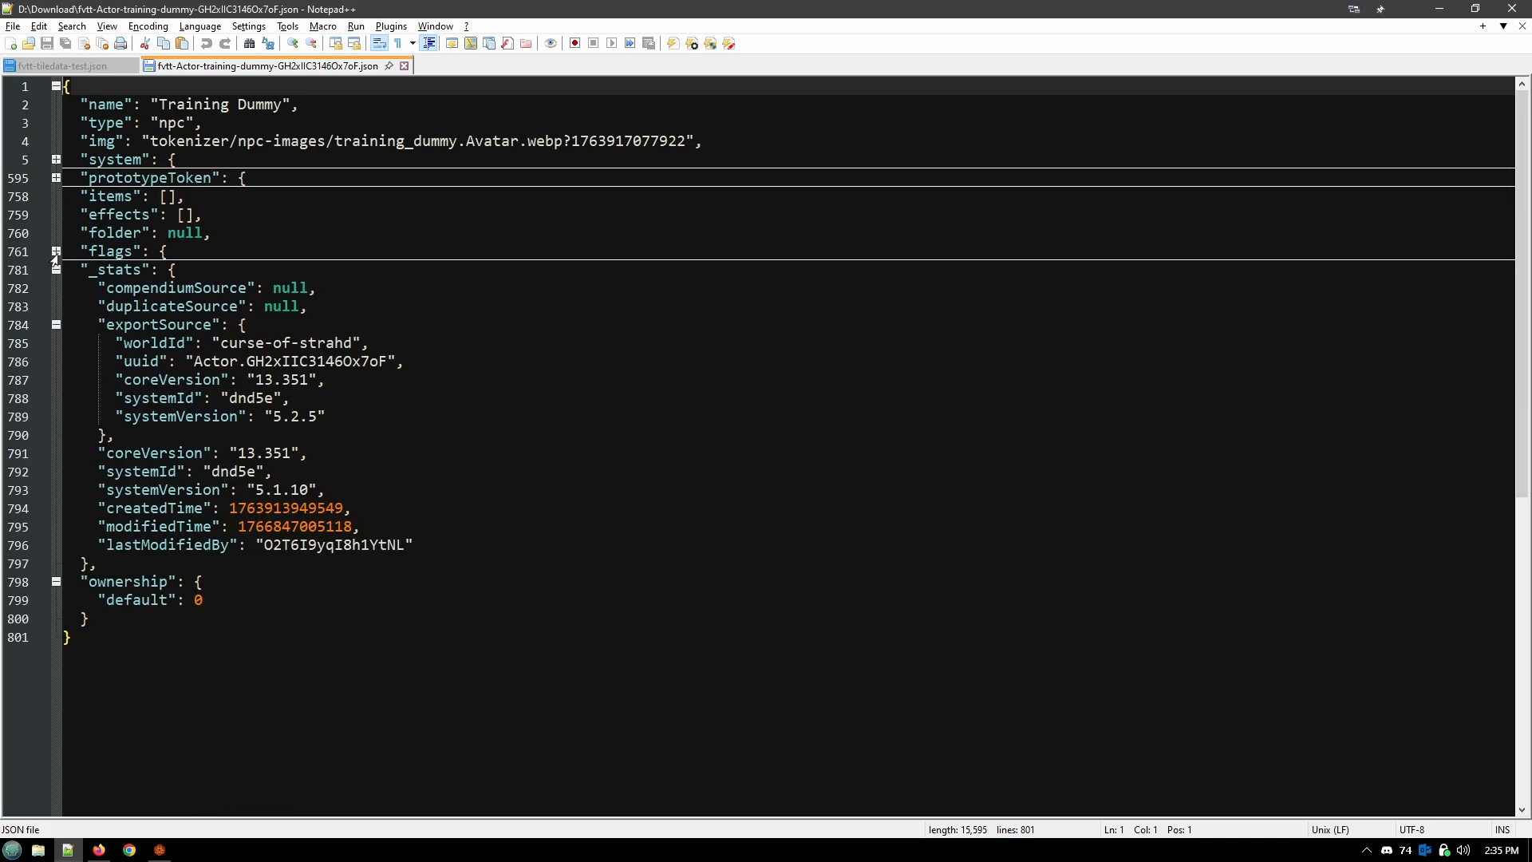
{"action": "left_click", "coordinate": [56, 251]}
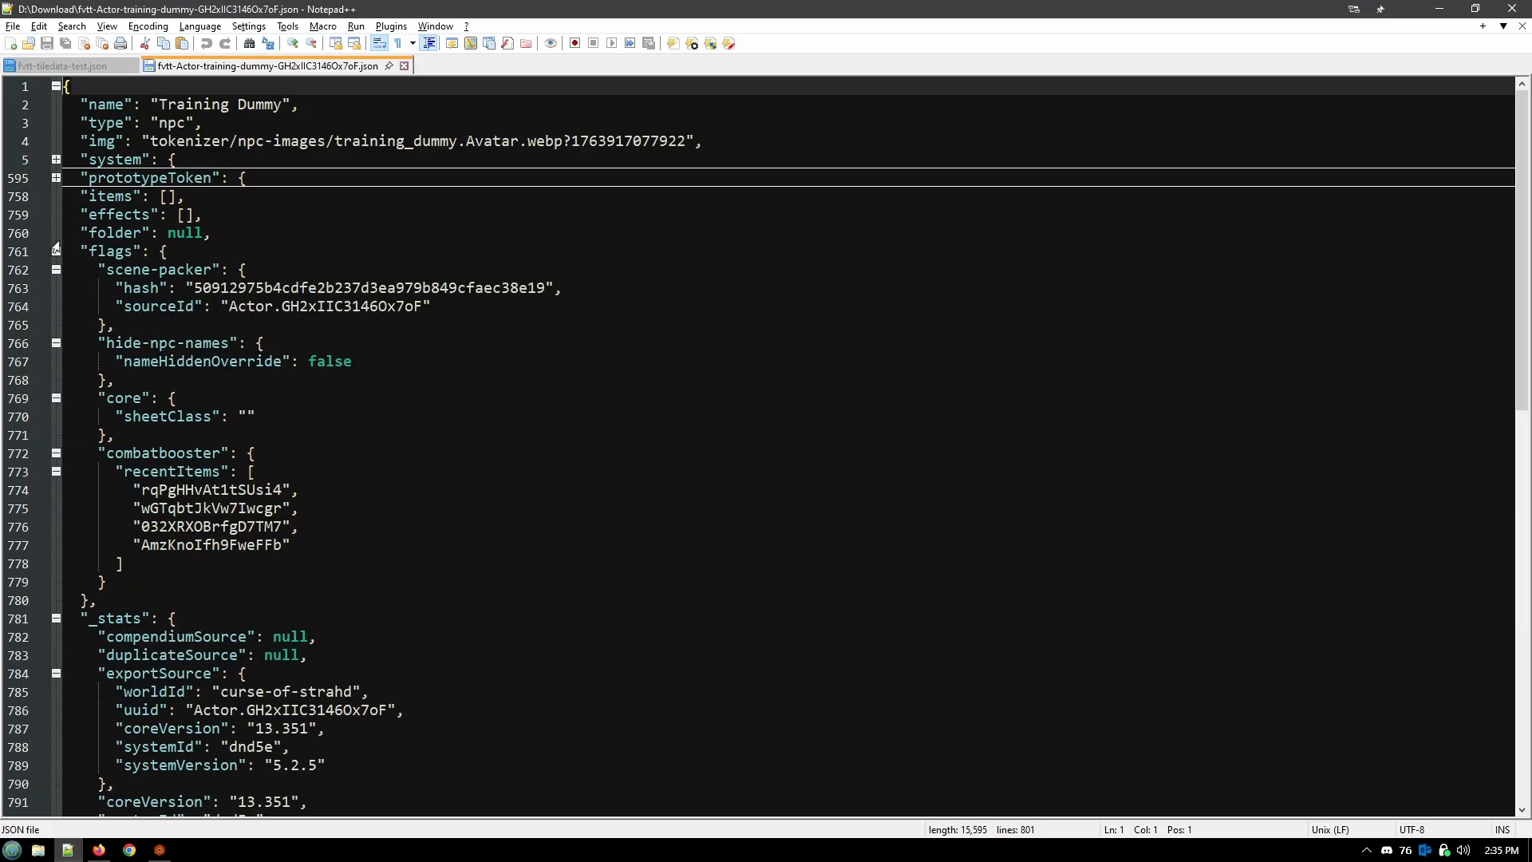
{"action": "left_click", "coordinate": [56, 178]}
{"action": "left_click", "coordinate": [56, 162]}
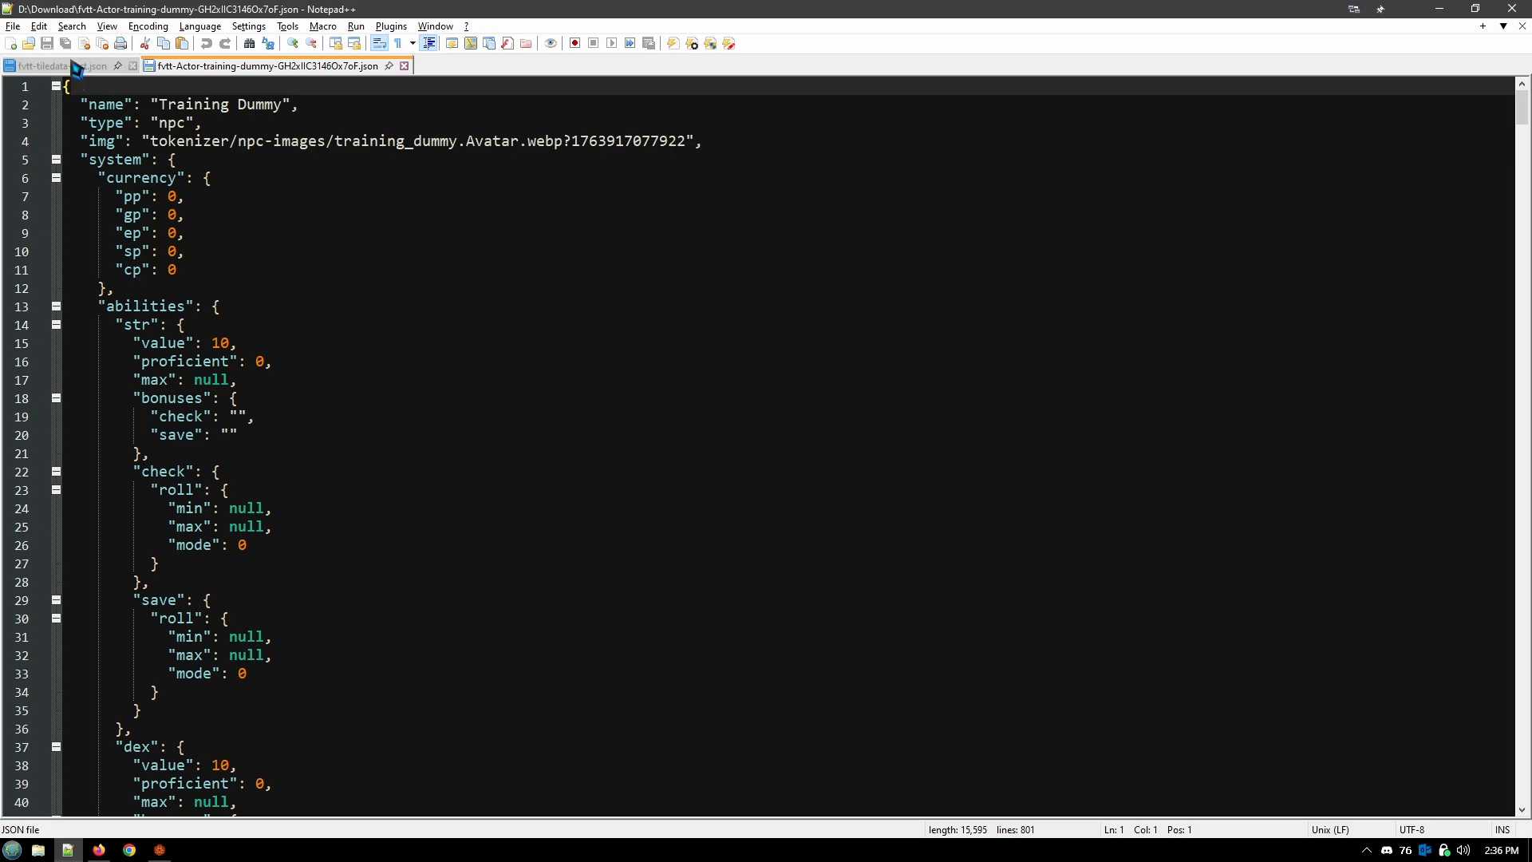
Step: Examine the exported tile data in fvtt-tiledata-test.json and return to Foundry Virtual Tabletop
{"action": "key", "text": "ctrl+Tab"}
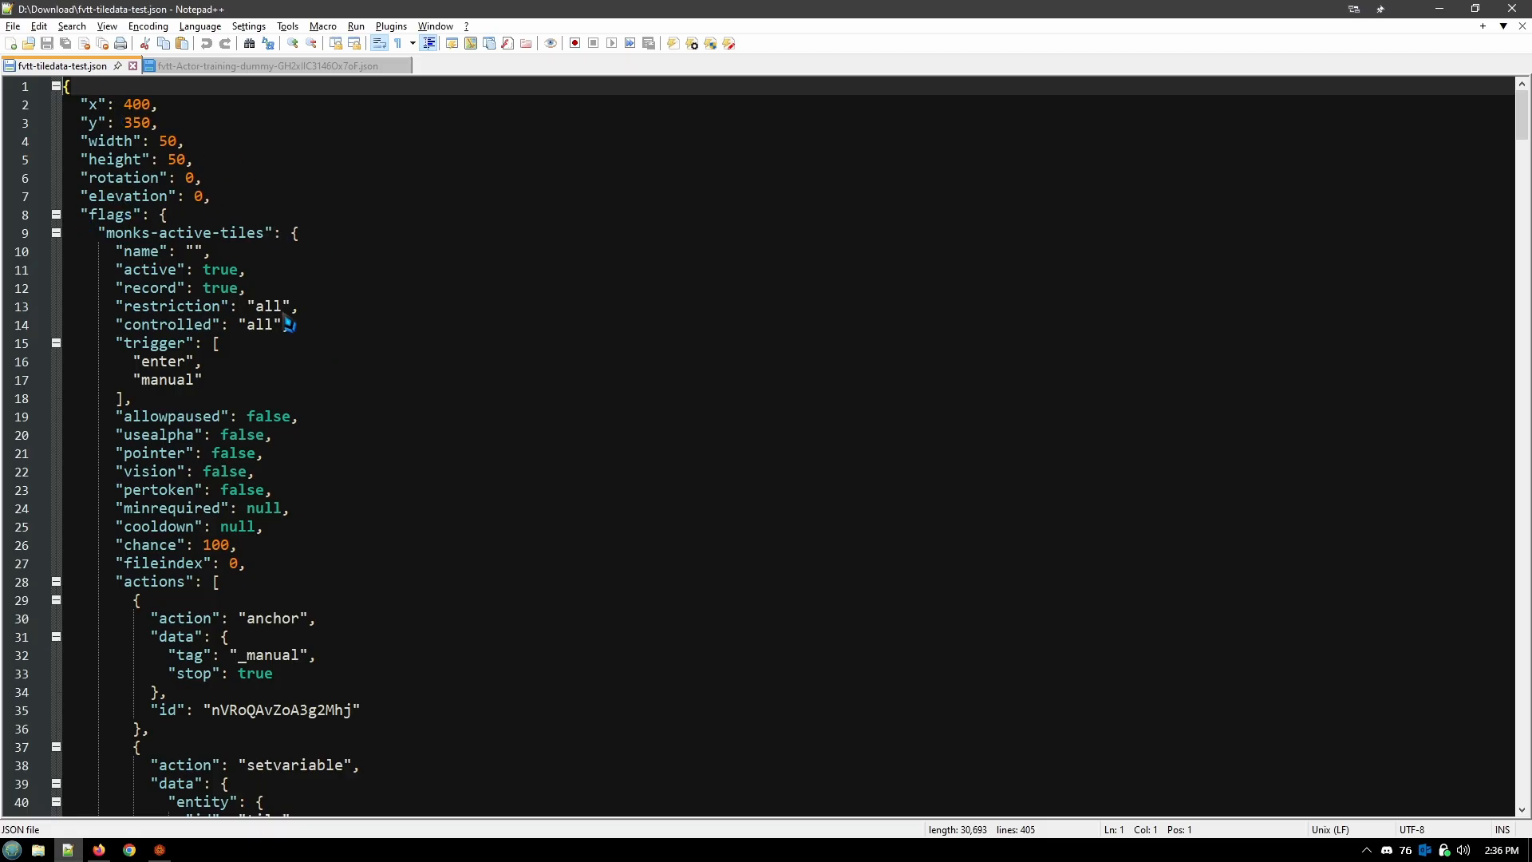
{"action": "scroll", "coordinate": [195, 268], "scroll_direction": "down", "scroll_amount": 1}
{"action": "scroll", "coordinate": [196, 268], "scroll_direction": "up", "scroll_amount": 1}
{"action": "left_click", "coordinate": [162, 853]}
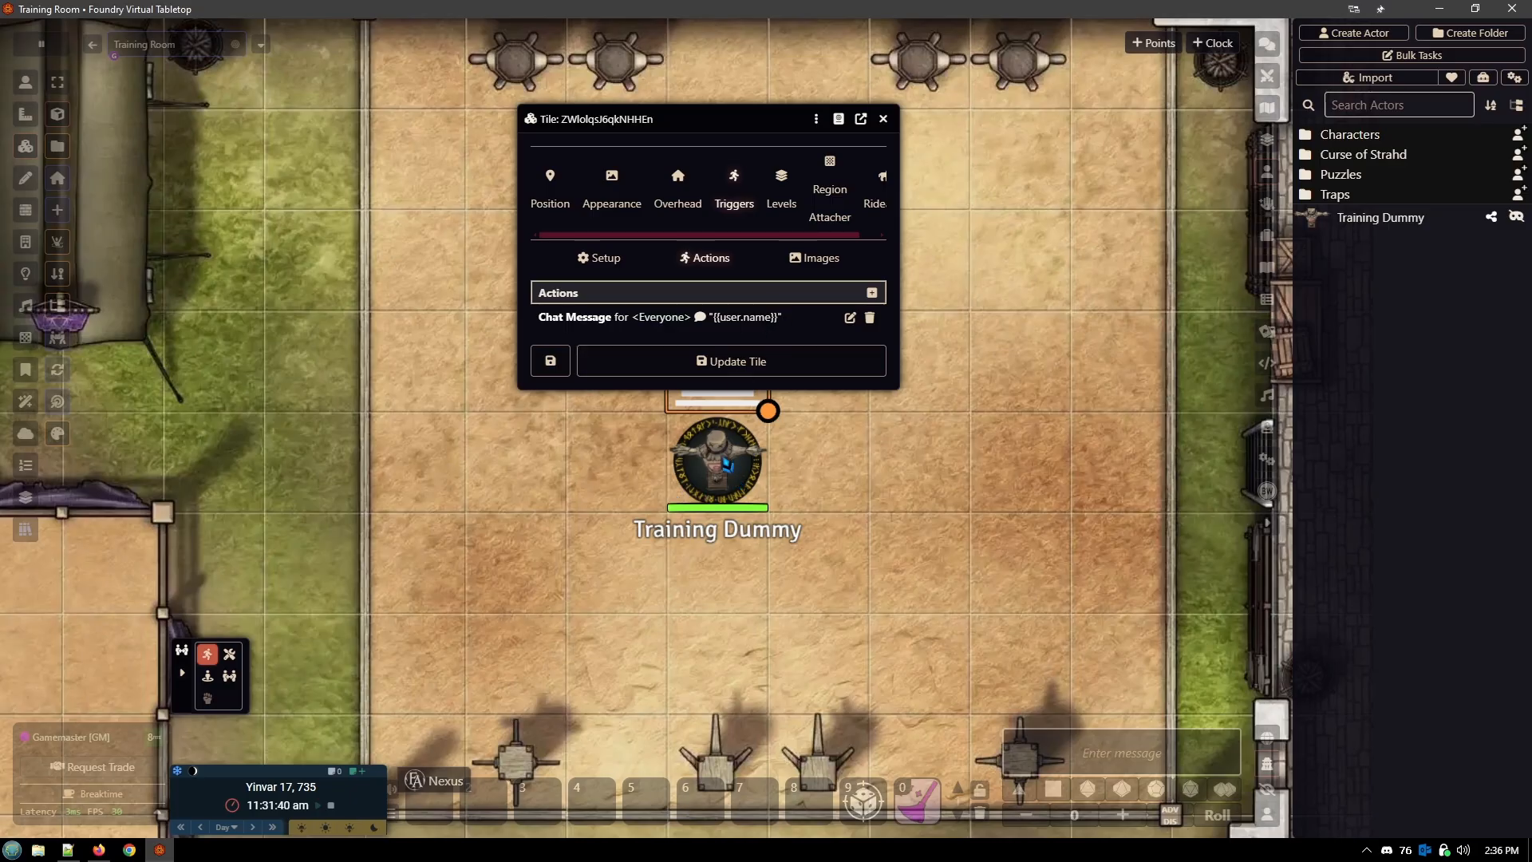
Step: Move the configuration window clear of the temple tile and draft a new Alter action with the rotation attribute
{"action": "left_click_drag", "start_coordinate": [711, 122], "coordinate": [400, 191]}
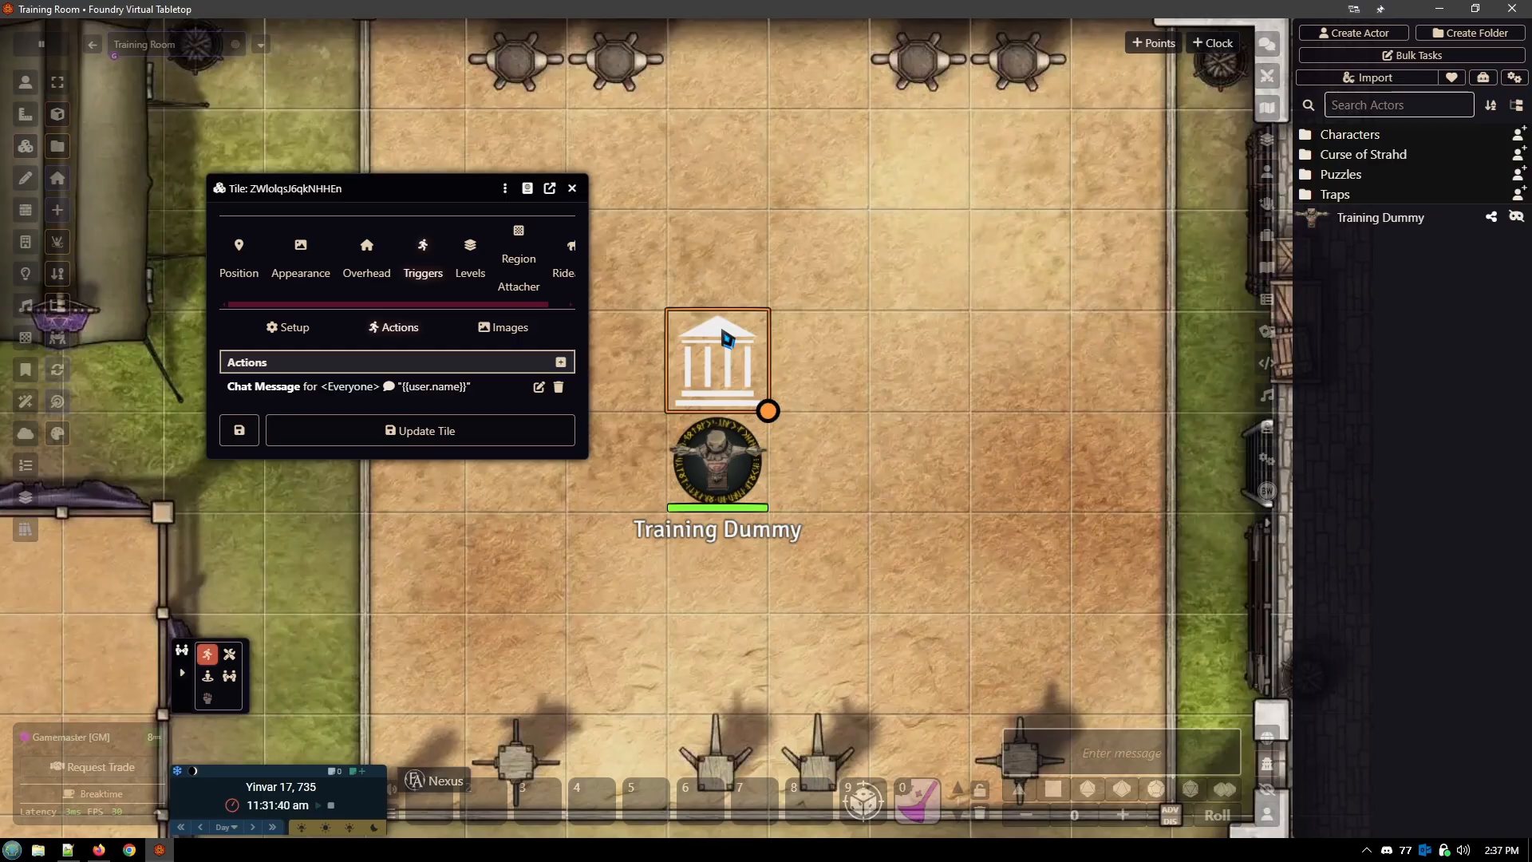
{"action": "left_click", "coordinate": [561, 362]}
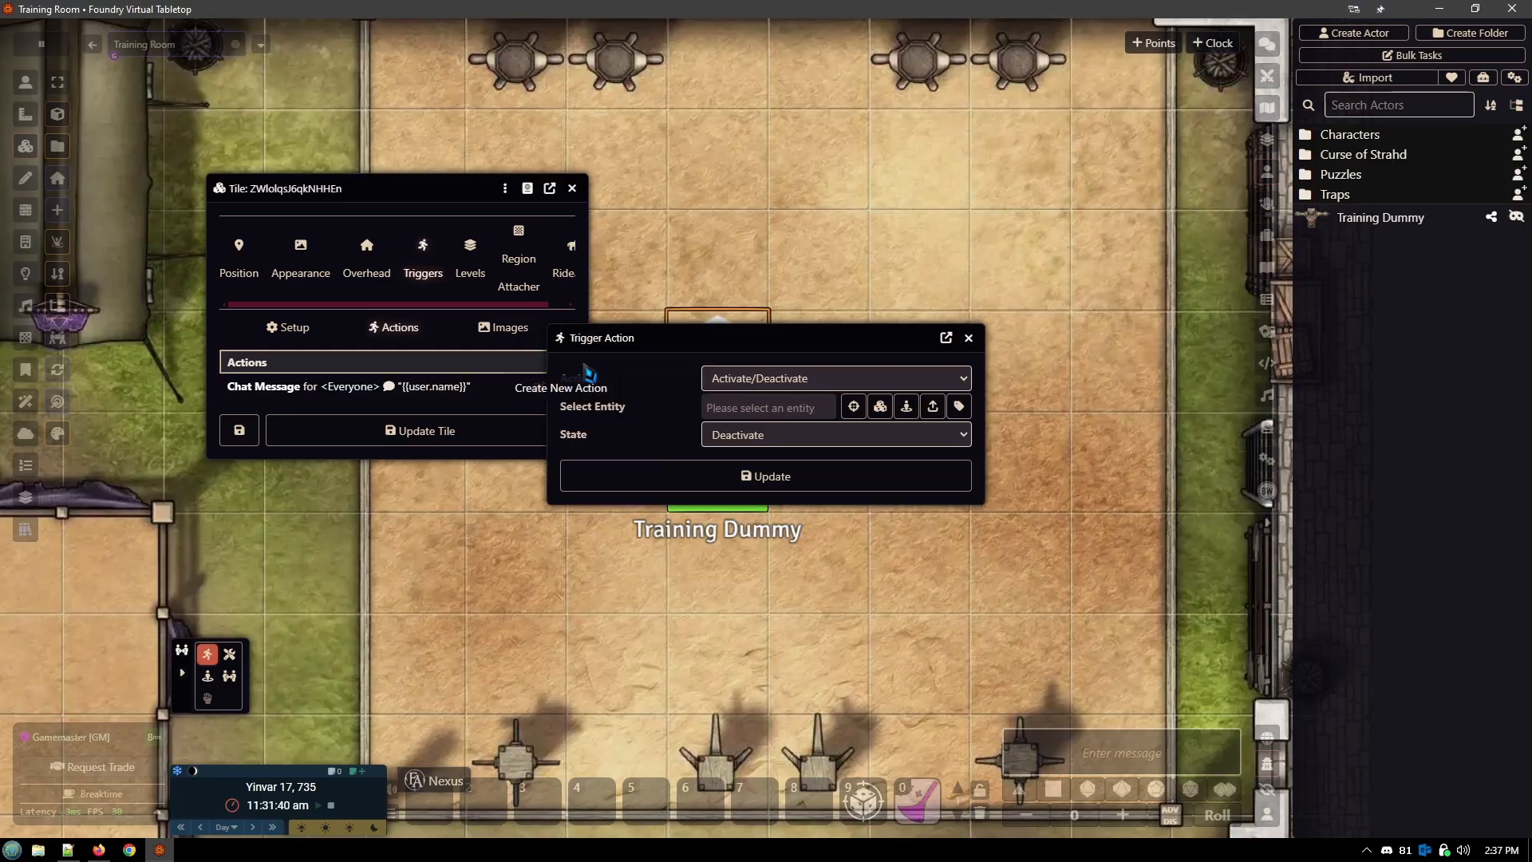
{"action": "left_click", "coordinate": [780, 381]}
{"action": "left_click", "coordinate": [750, 508]}
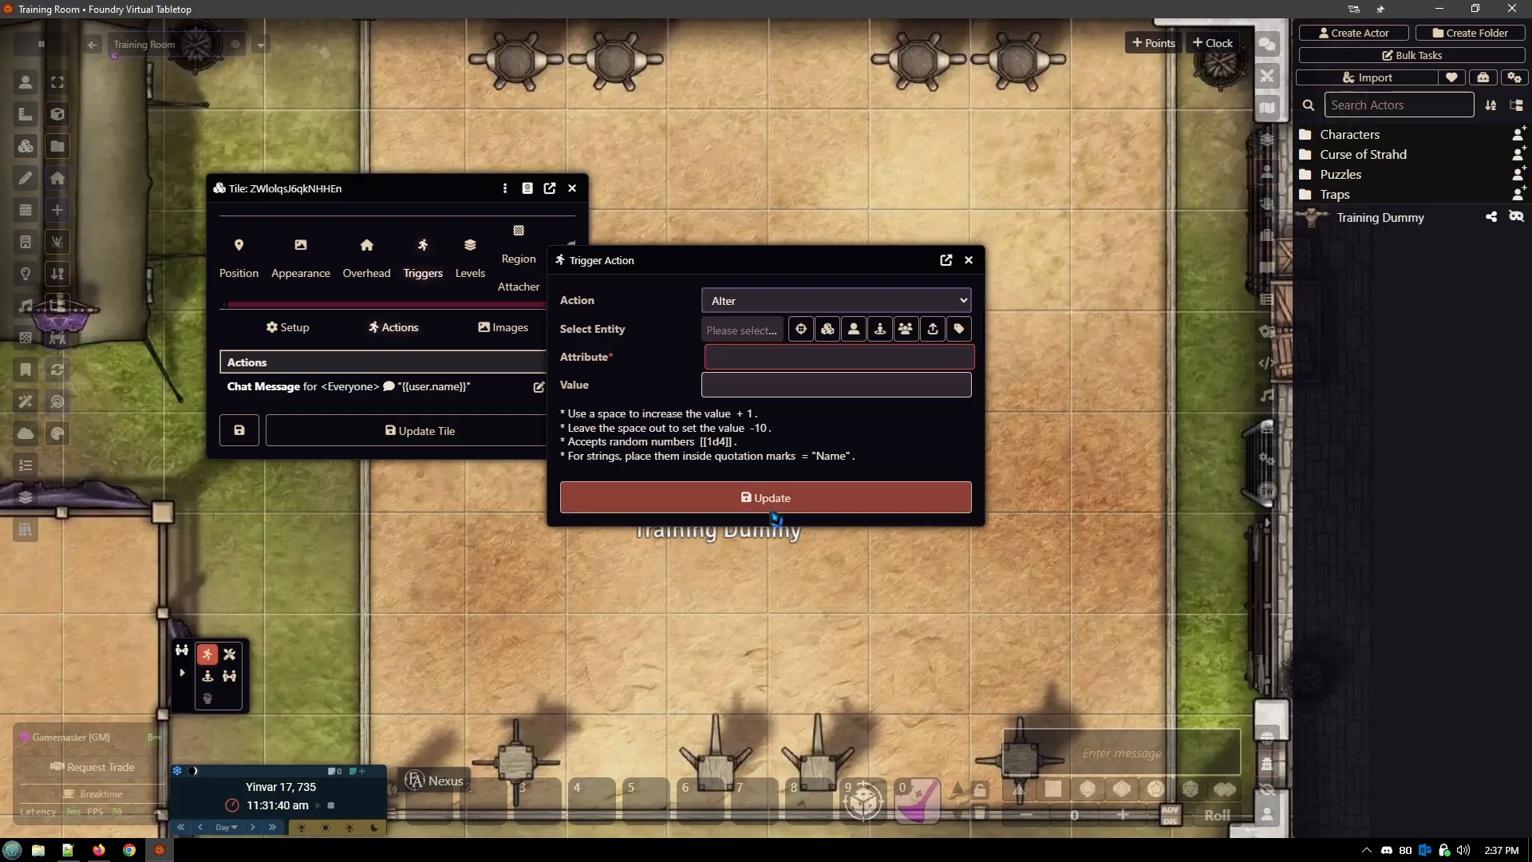
{"action": "left_click", "coordinate": [763, 365]}
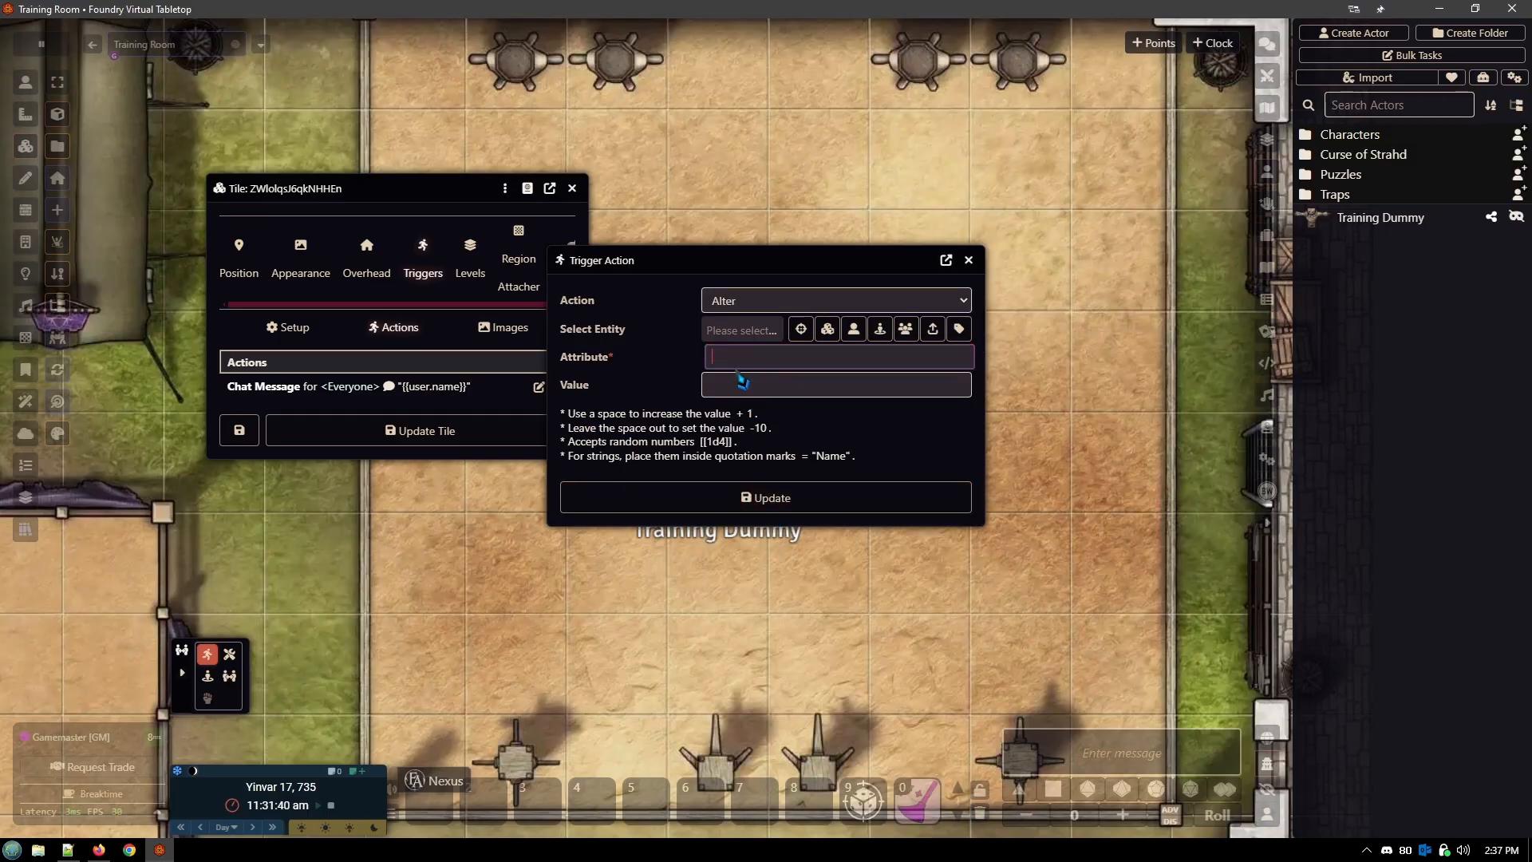
{"action": "type", "text": "rot"}
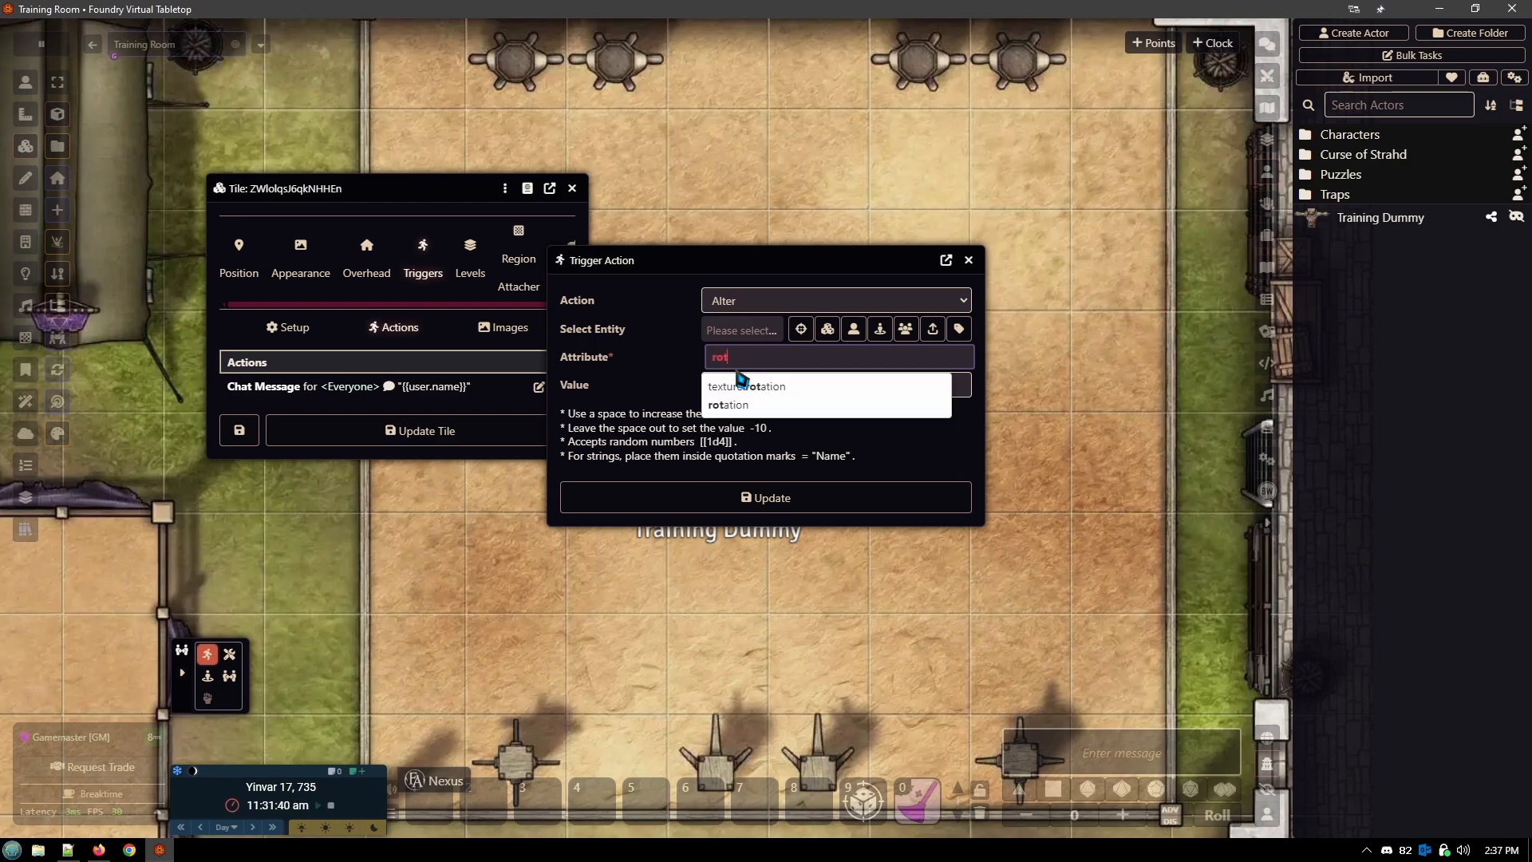
{"action": "left_click", "coordinate": [739, 409]}
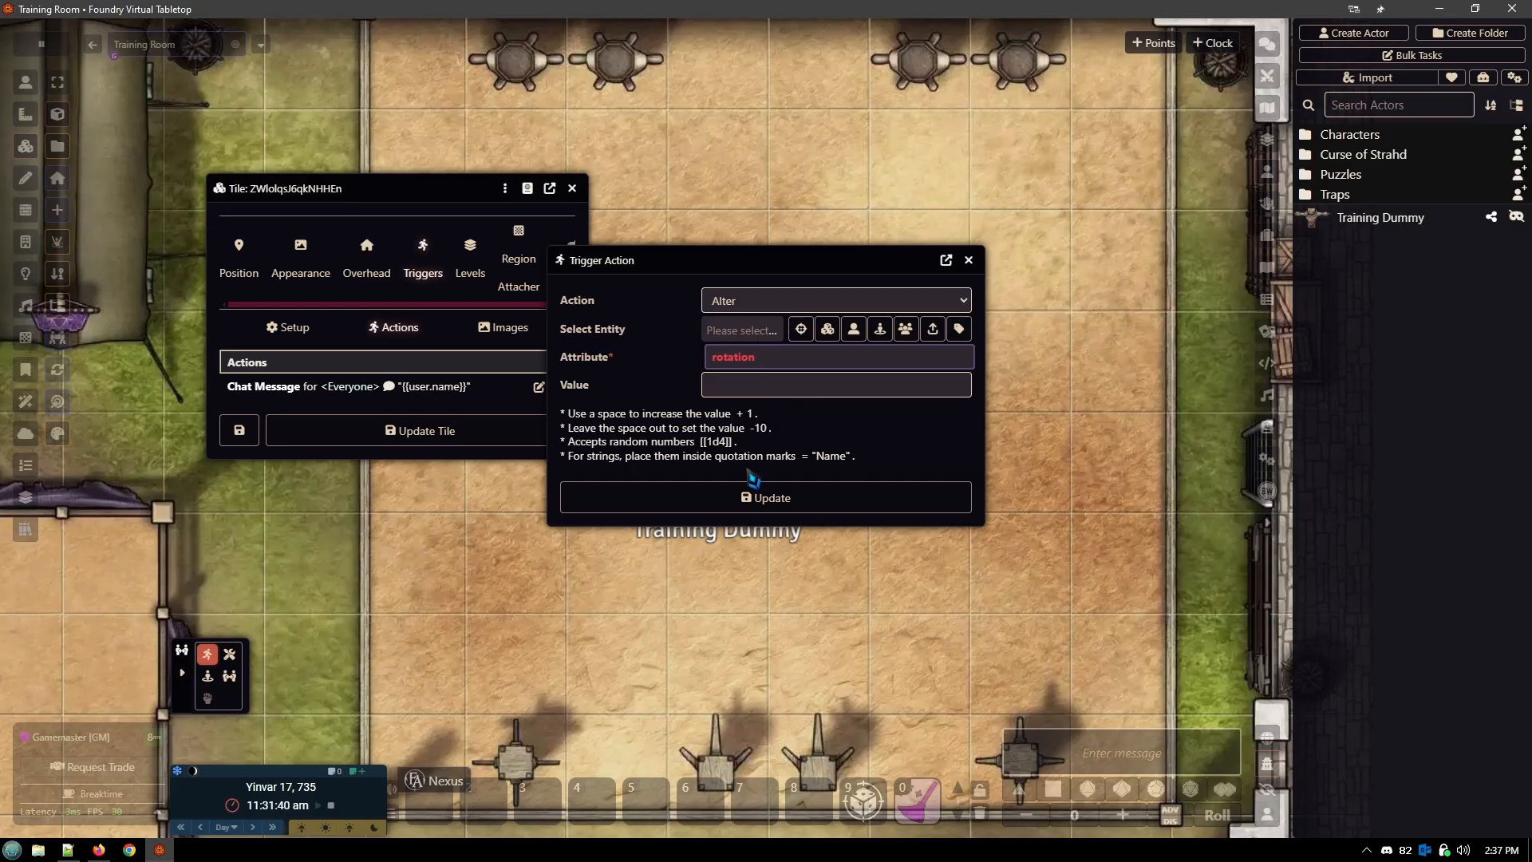
Step: Look up the Alter action's attribute suggestions for x and y, clearing the attribute after each
{"action": "key", "text": "BackSpace"}
{"action": "key", "text": "BackSpace"}
{"action": "key", "text": "BackSpace"}
{"action": "key", "text": "BackSpace"}
{"action": "key", "text": "BackSpace"}
{"action": "key", "text": "BackSpace"}
{"action": "key", "text": "BackSpace"}
{"action": "key", "text": "BackSpace"}
{"action": "type", "text": "x"}
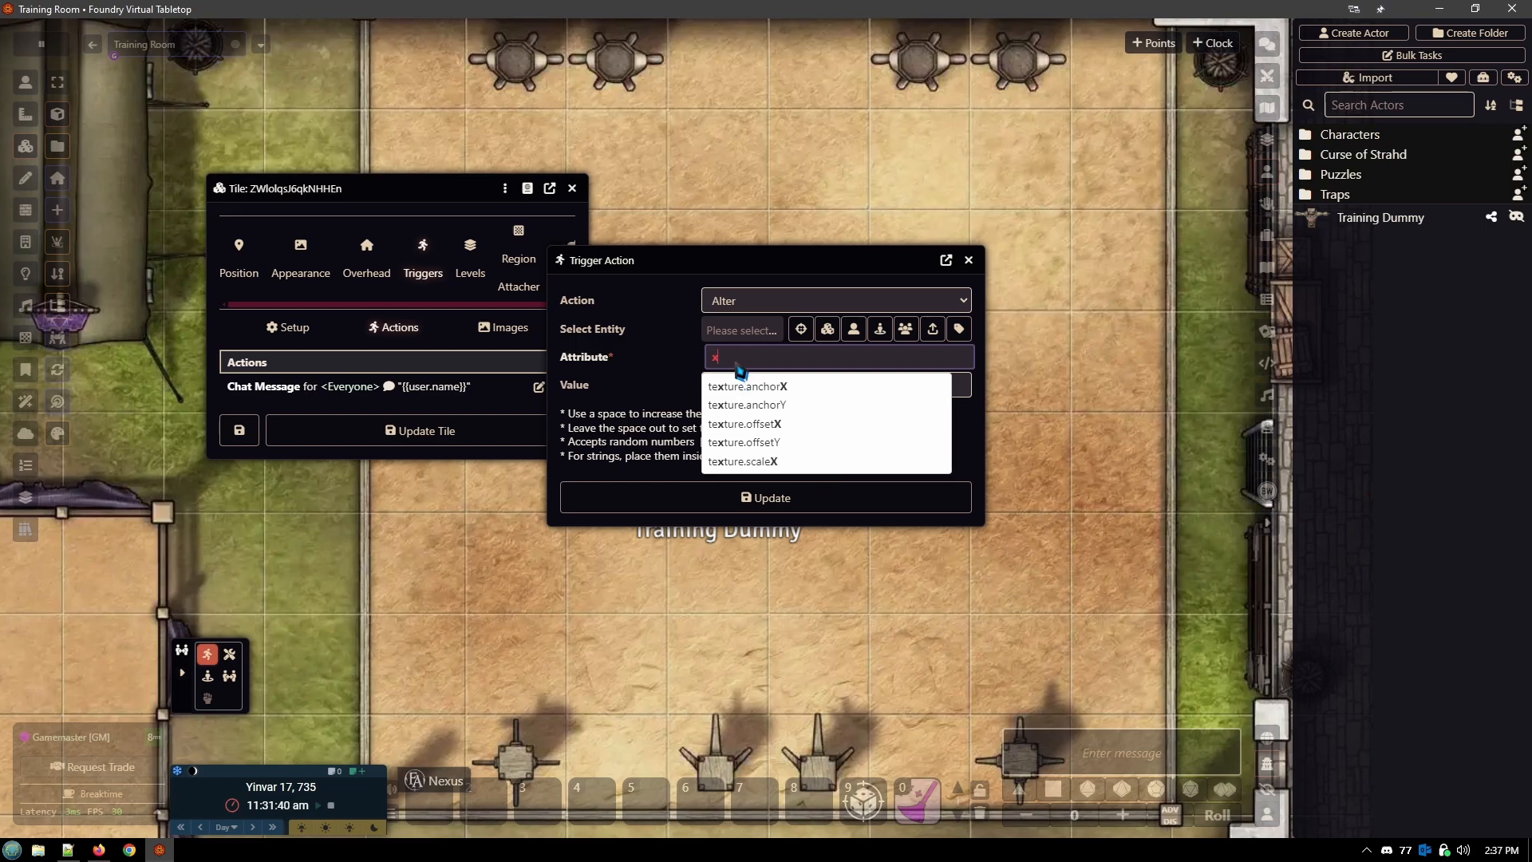
{"action": "key", "text": "BackSpace"}
{"action": "type", "text": "y"}
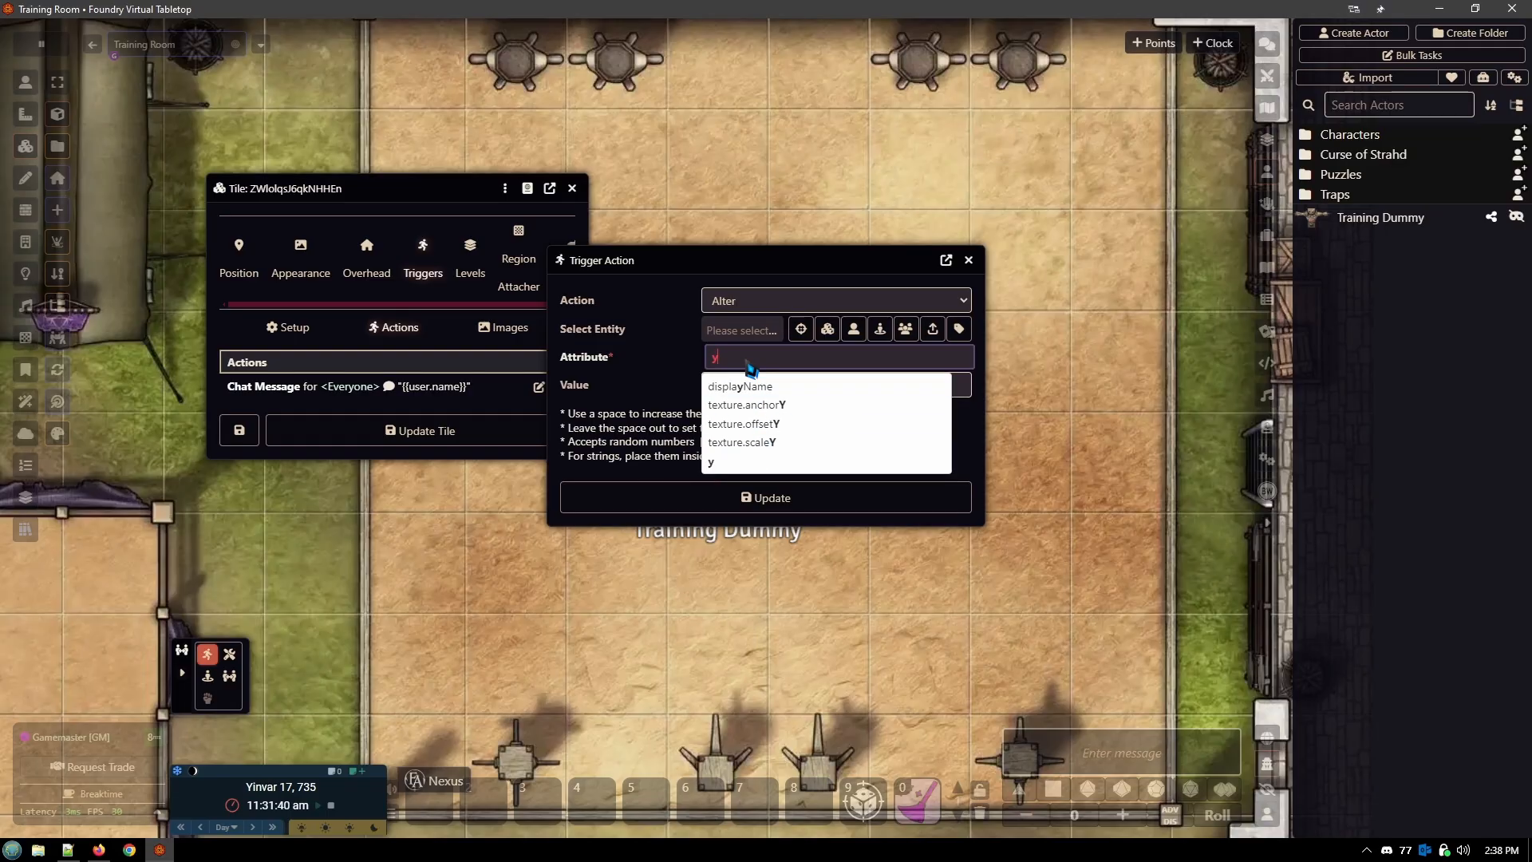
{"action": "key", "text": "BackSpace"}
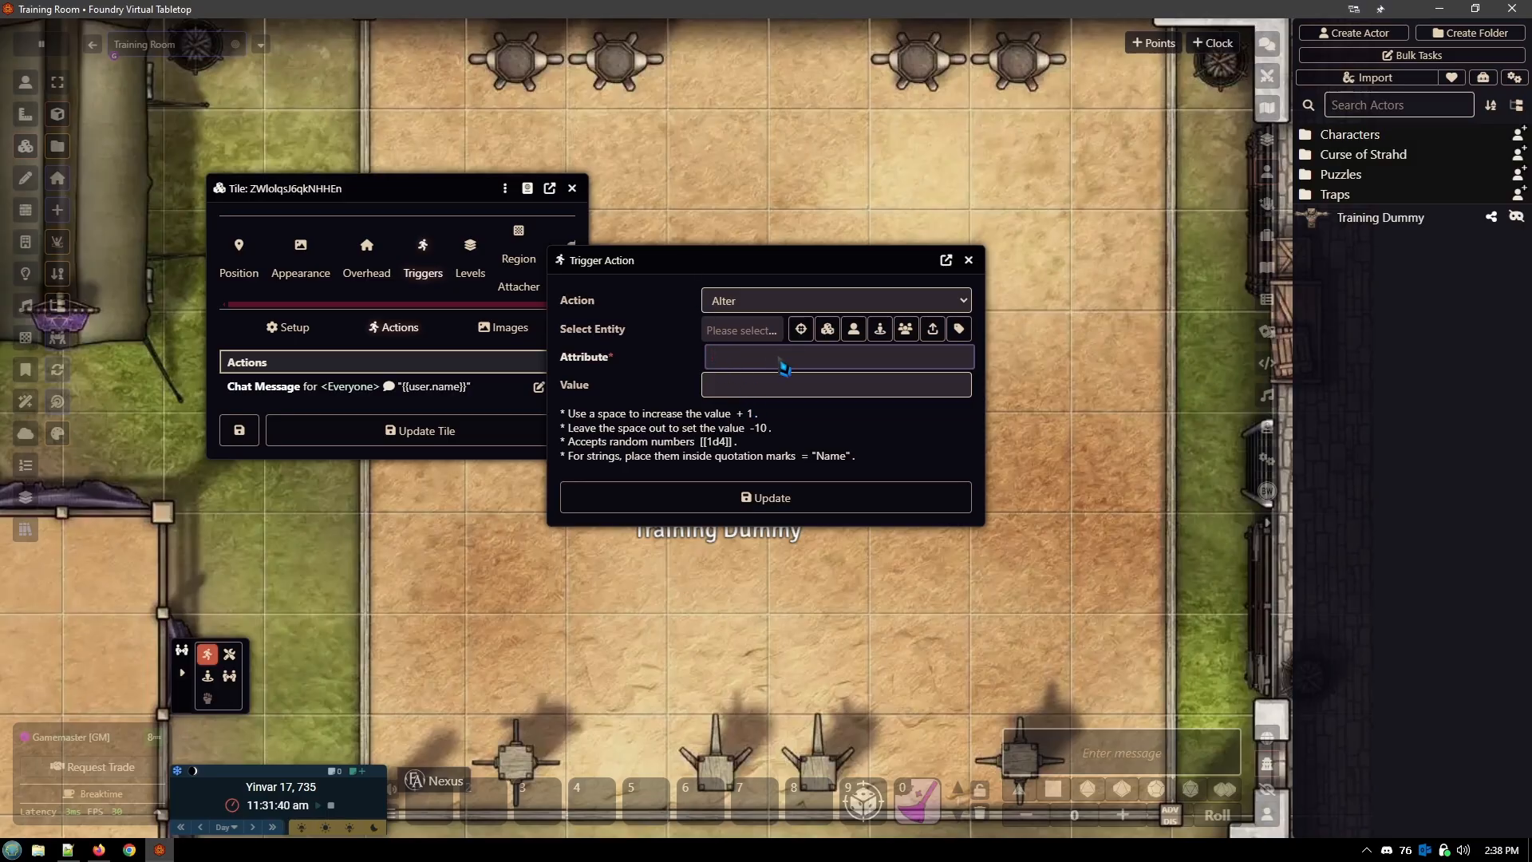
Step: Set the Alter action's attribute to rotation and its entity to the triggering token, and close the action without updating it
{"action": "type", "text": "ro"}
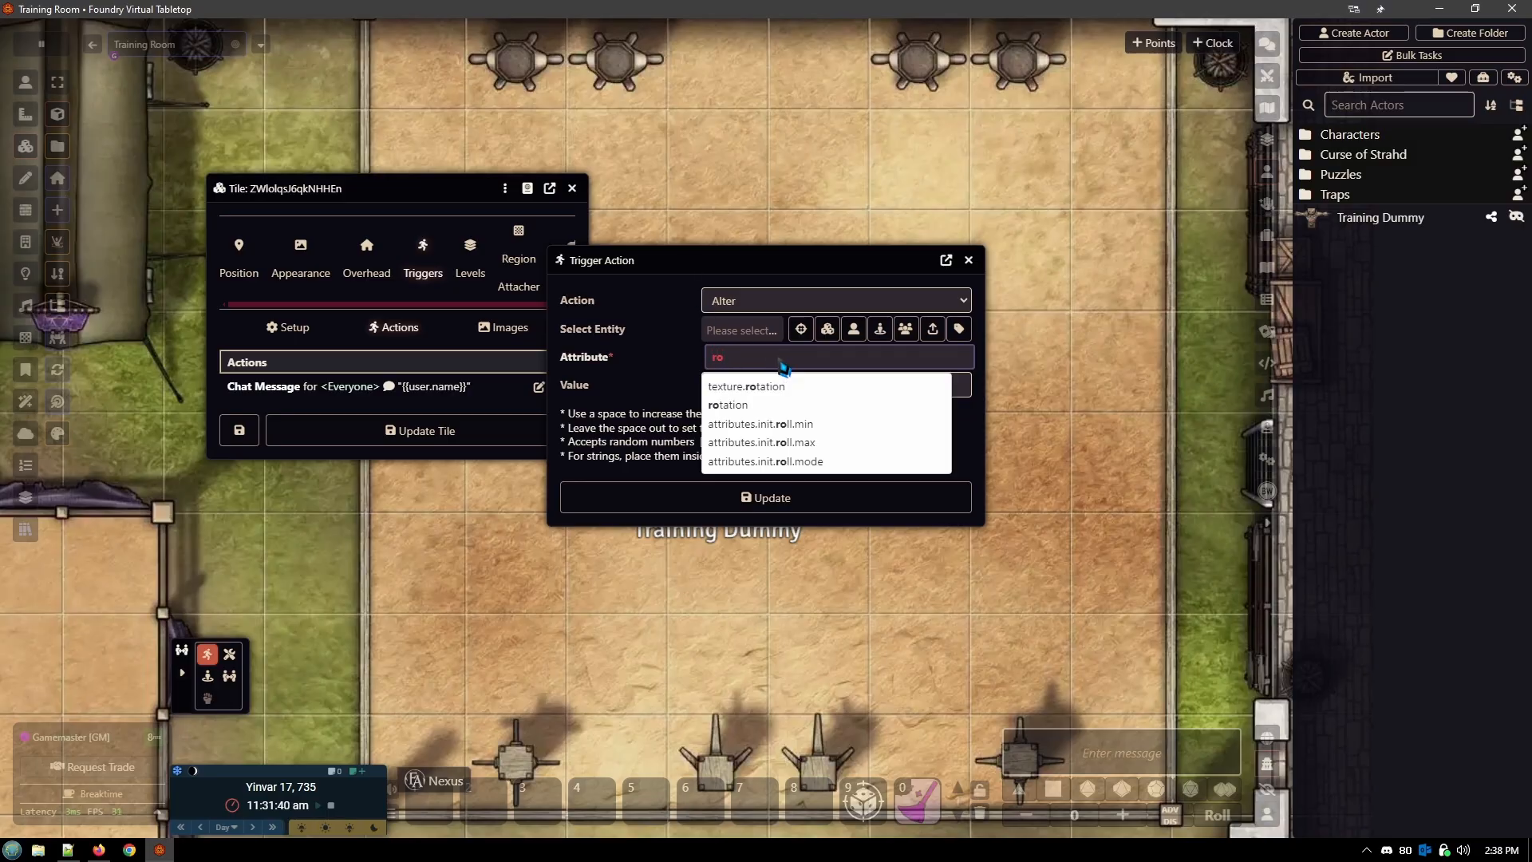
{"action": "left_click", "coordinate": [764, 404]}
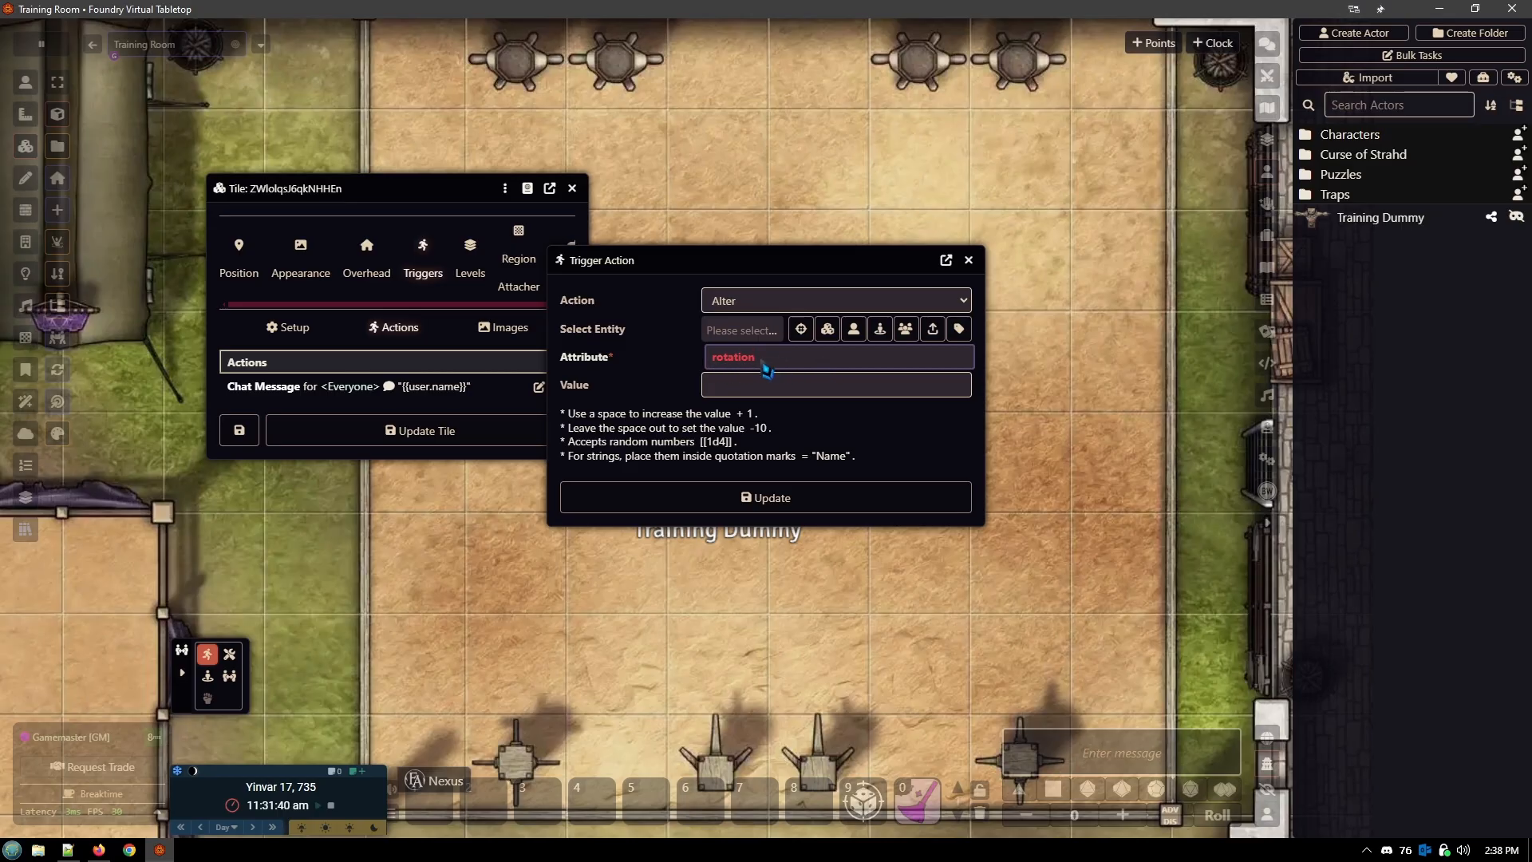
{"action": "left_click_drag", "start_coordinate": [684, 266], "coordinate": [731, 313]}
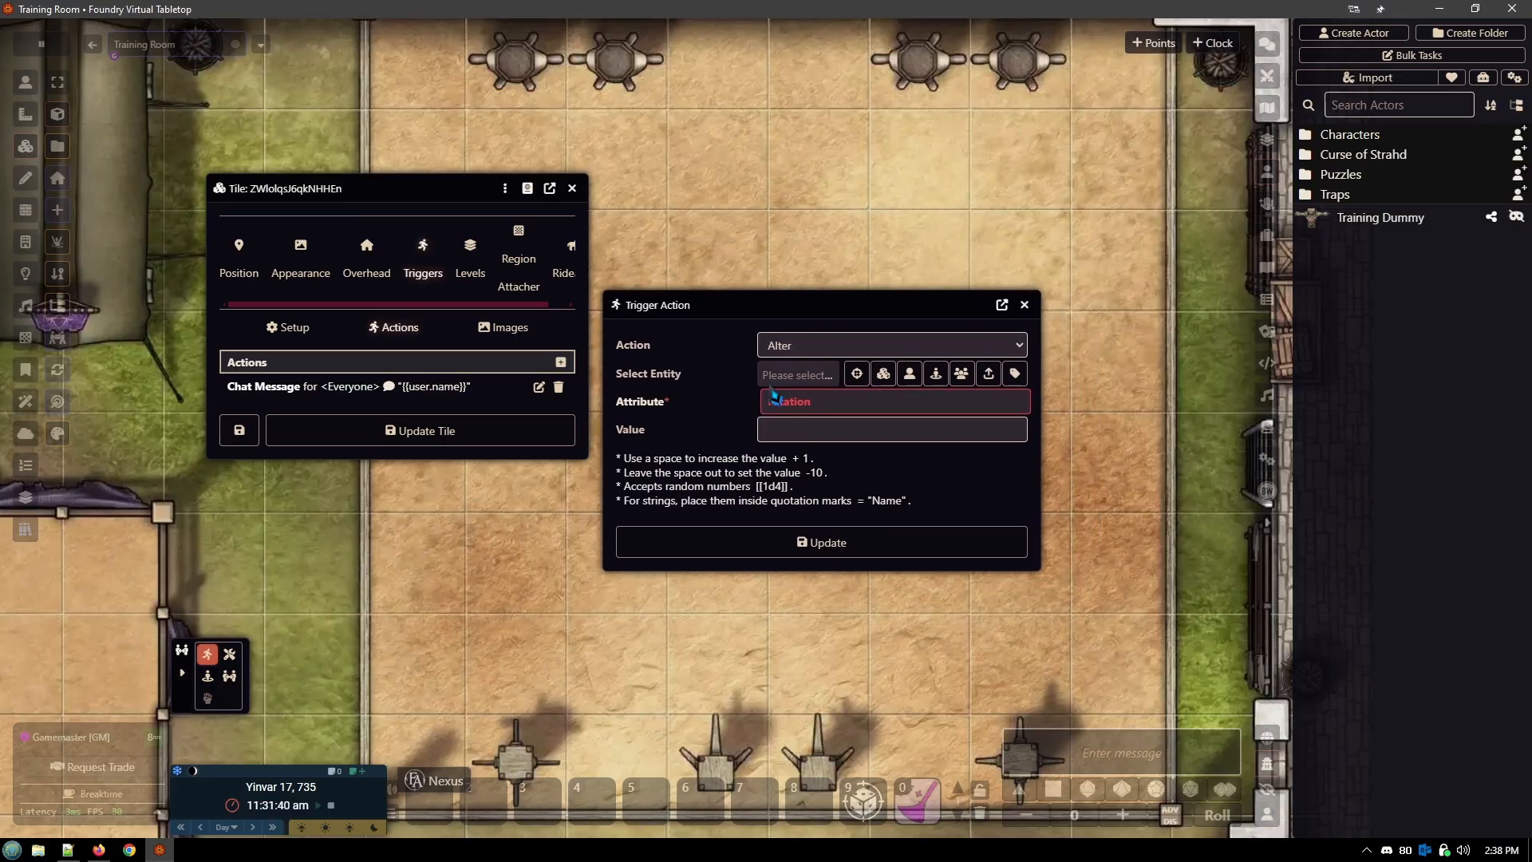
{"action": "left_click", "coordinate": [884, 374]}
{"action": "left_click", "coordinate": [909, 373]}
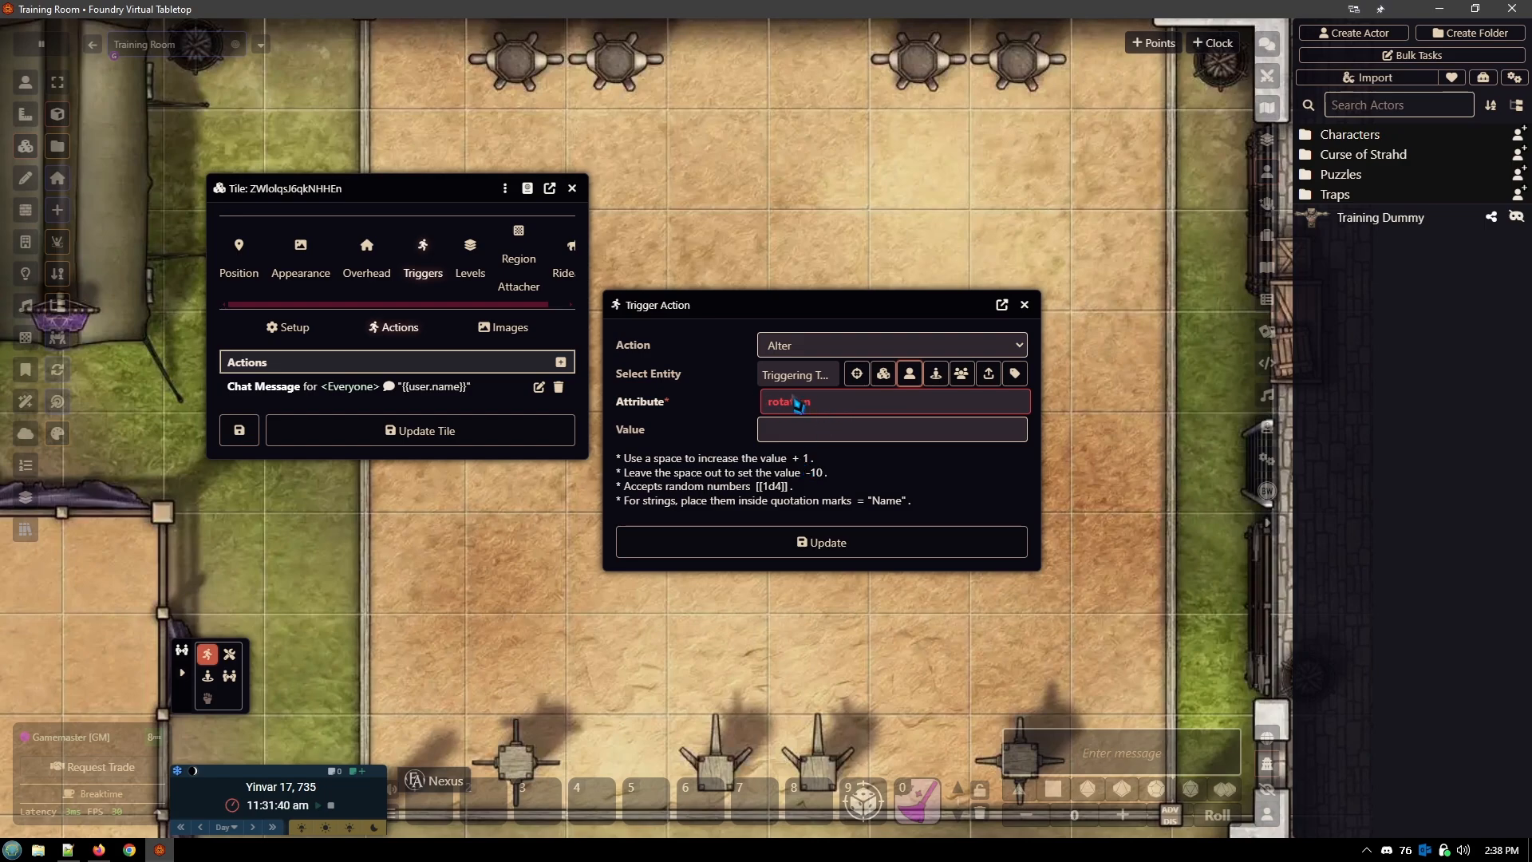
{"action": "left_click", "coordinate": [780, 437]}
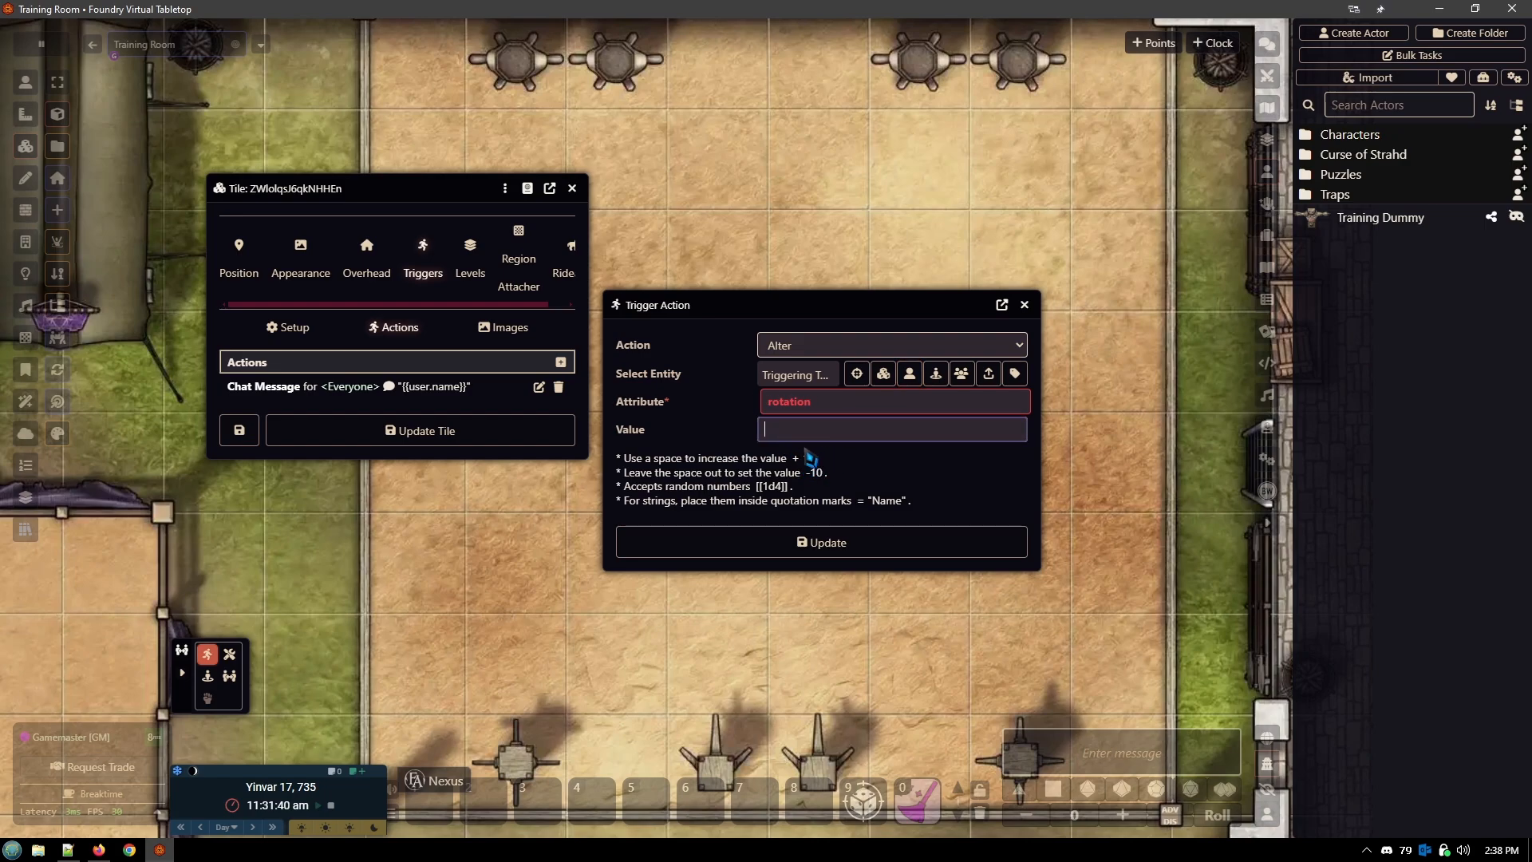
{"action": "left_click", "coordinate": [1024, 304]}
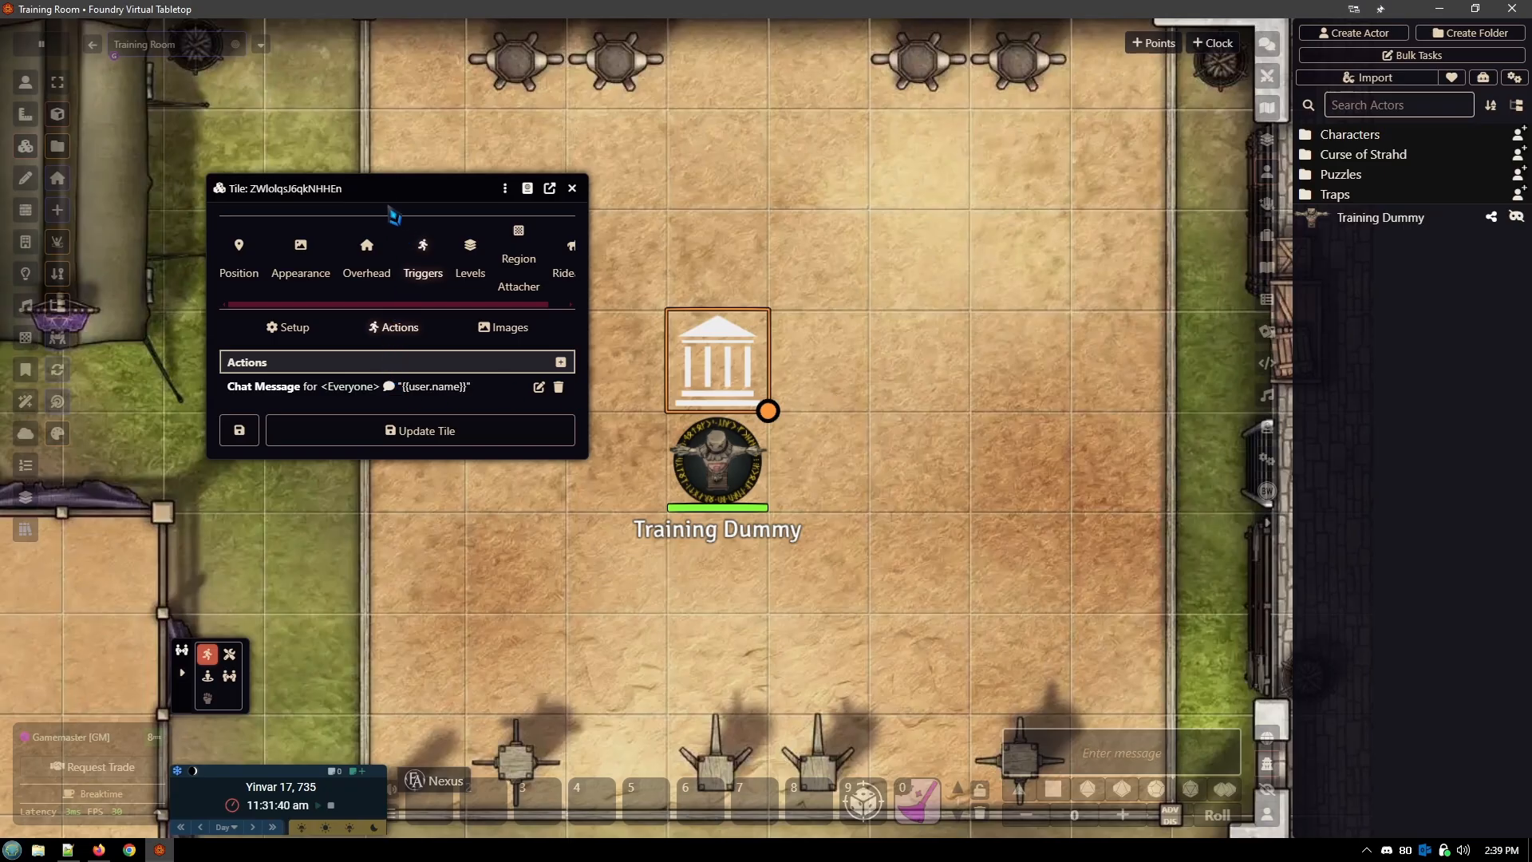
Step: Add an Activate/Deactivate action to the temple tile that deactivates the entity tagged light1
{"action": "left_click_drag", "start_coordinate": [379, 189], "coordinate": [450, 173]}
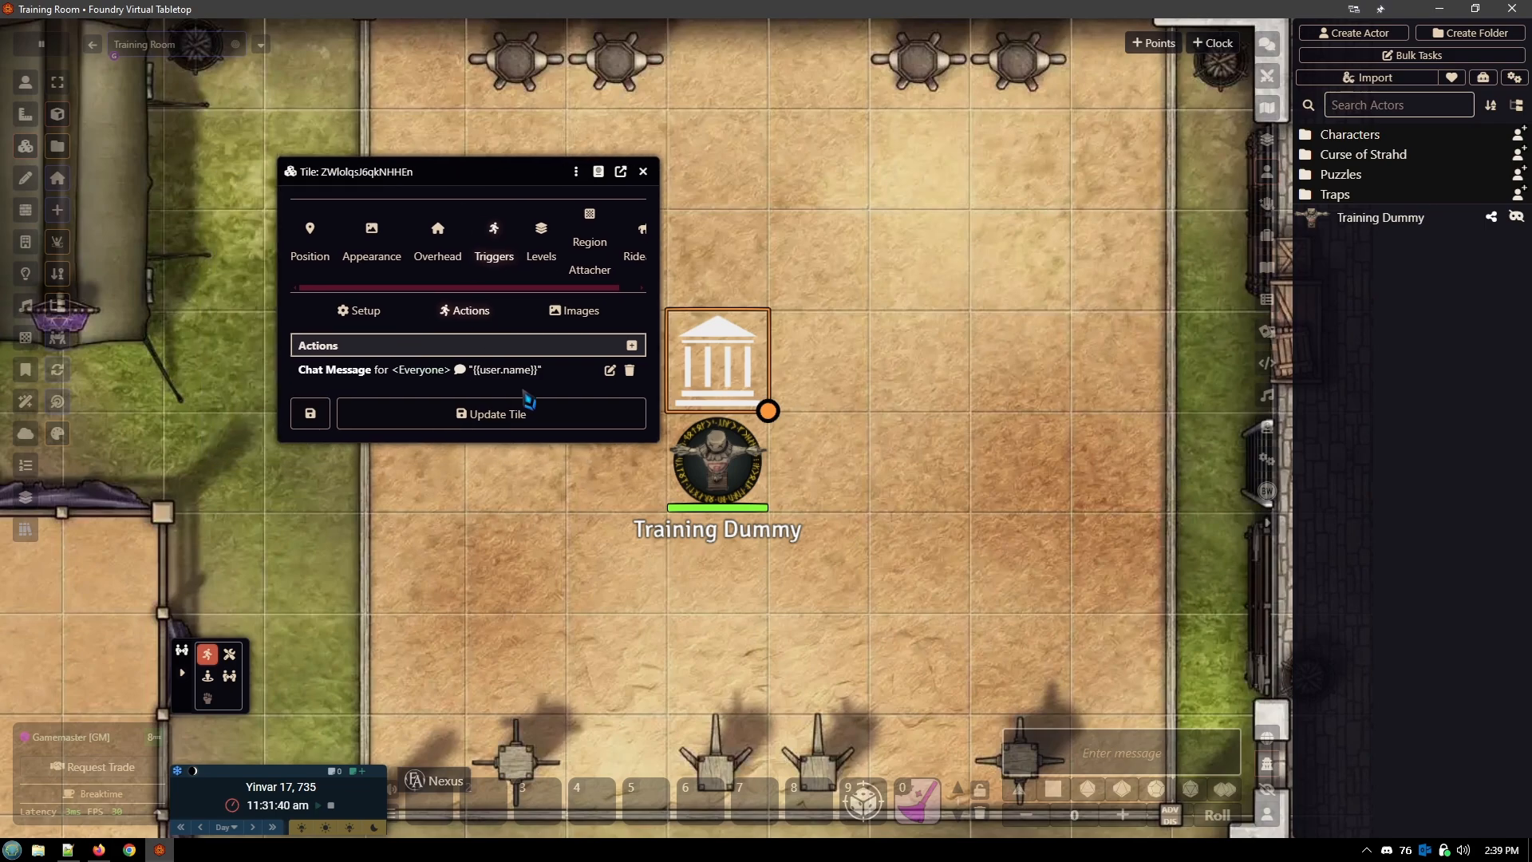
{"action": "left_click", "coordinate": [634, 348]}
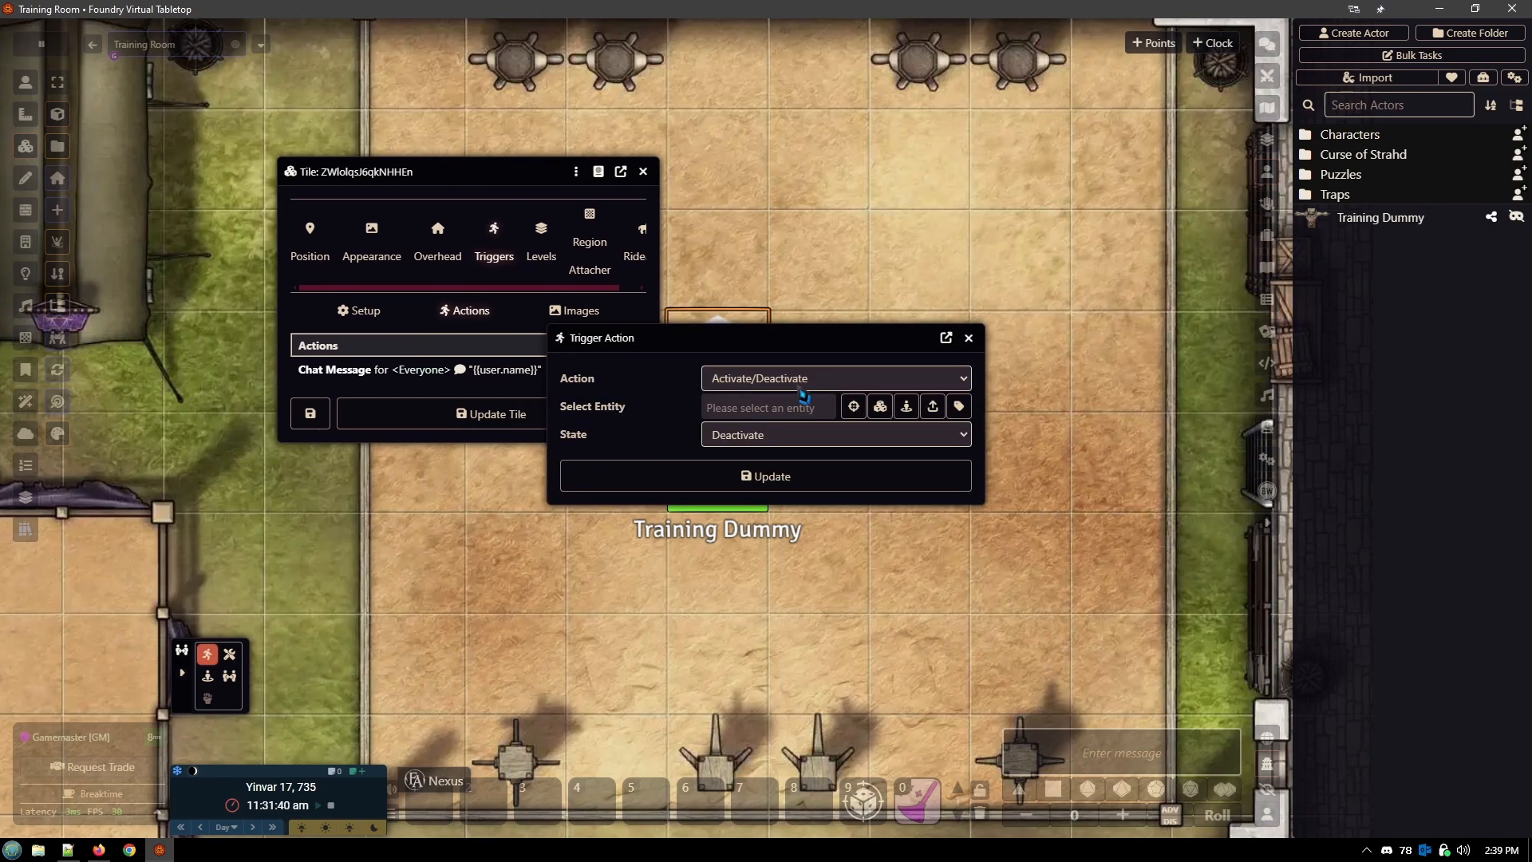
{"action": "left_click", "coordinate": [959, 406]}
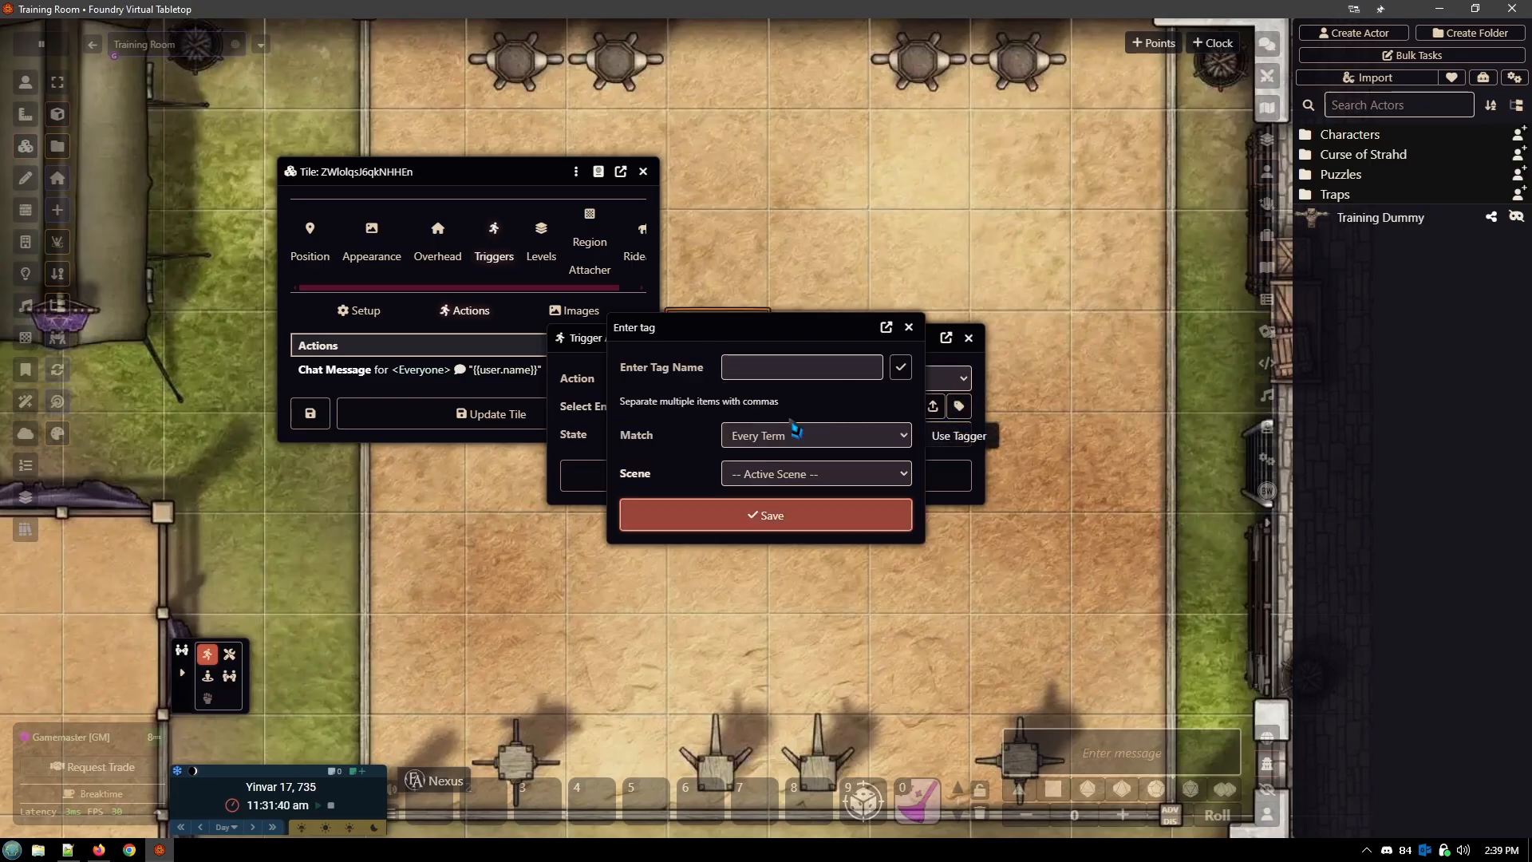
{"action": "left_click", "coordinate": [770, 373]}
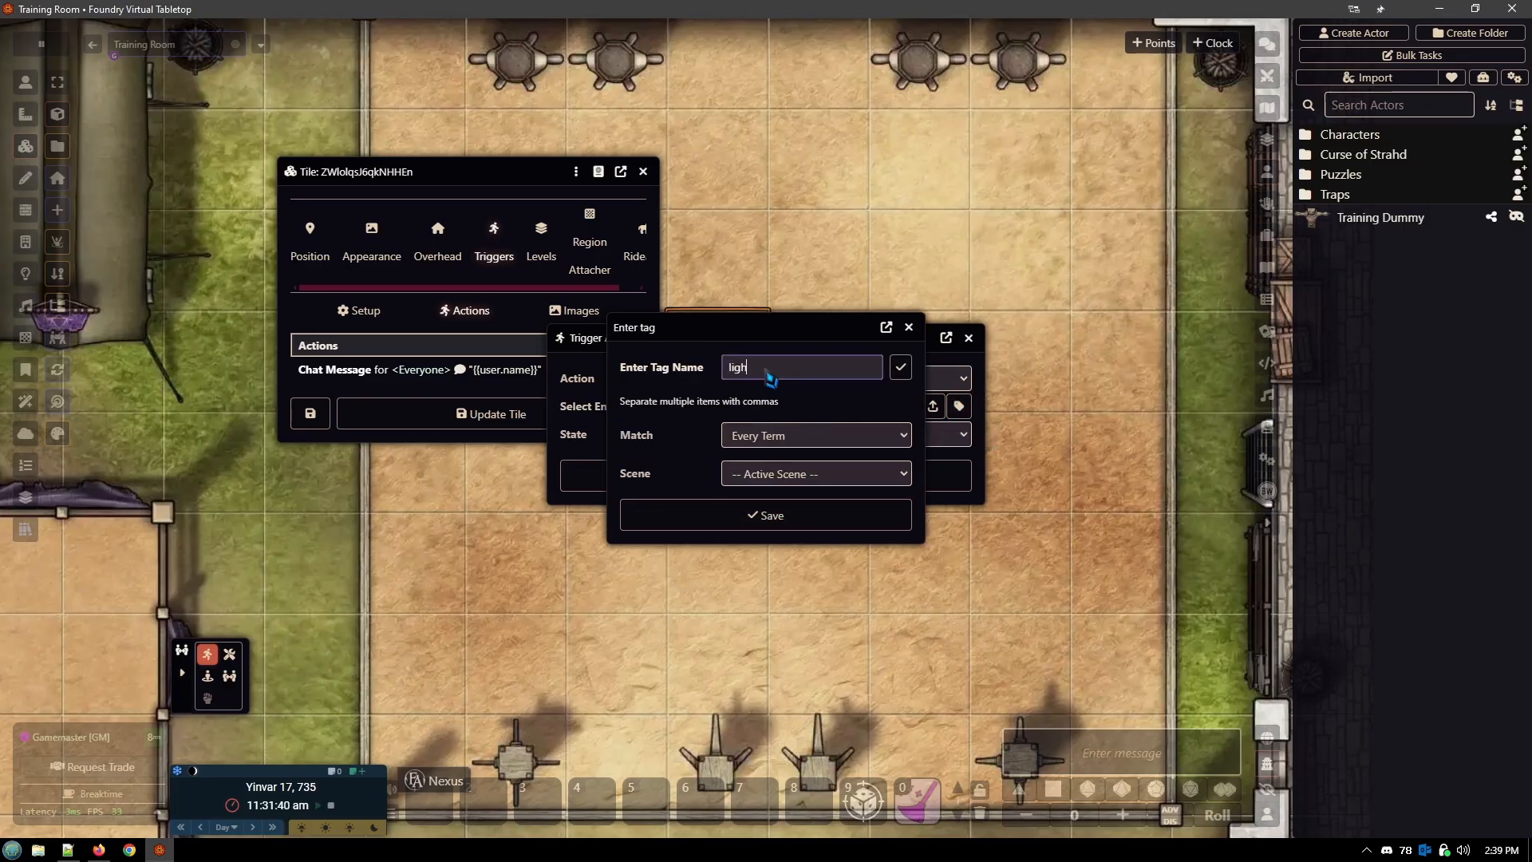
{"action": "key", "text": "Return"}
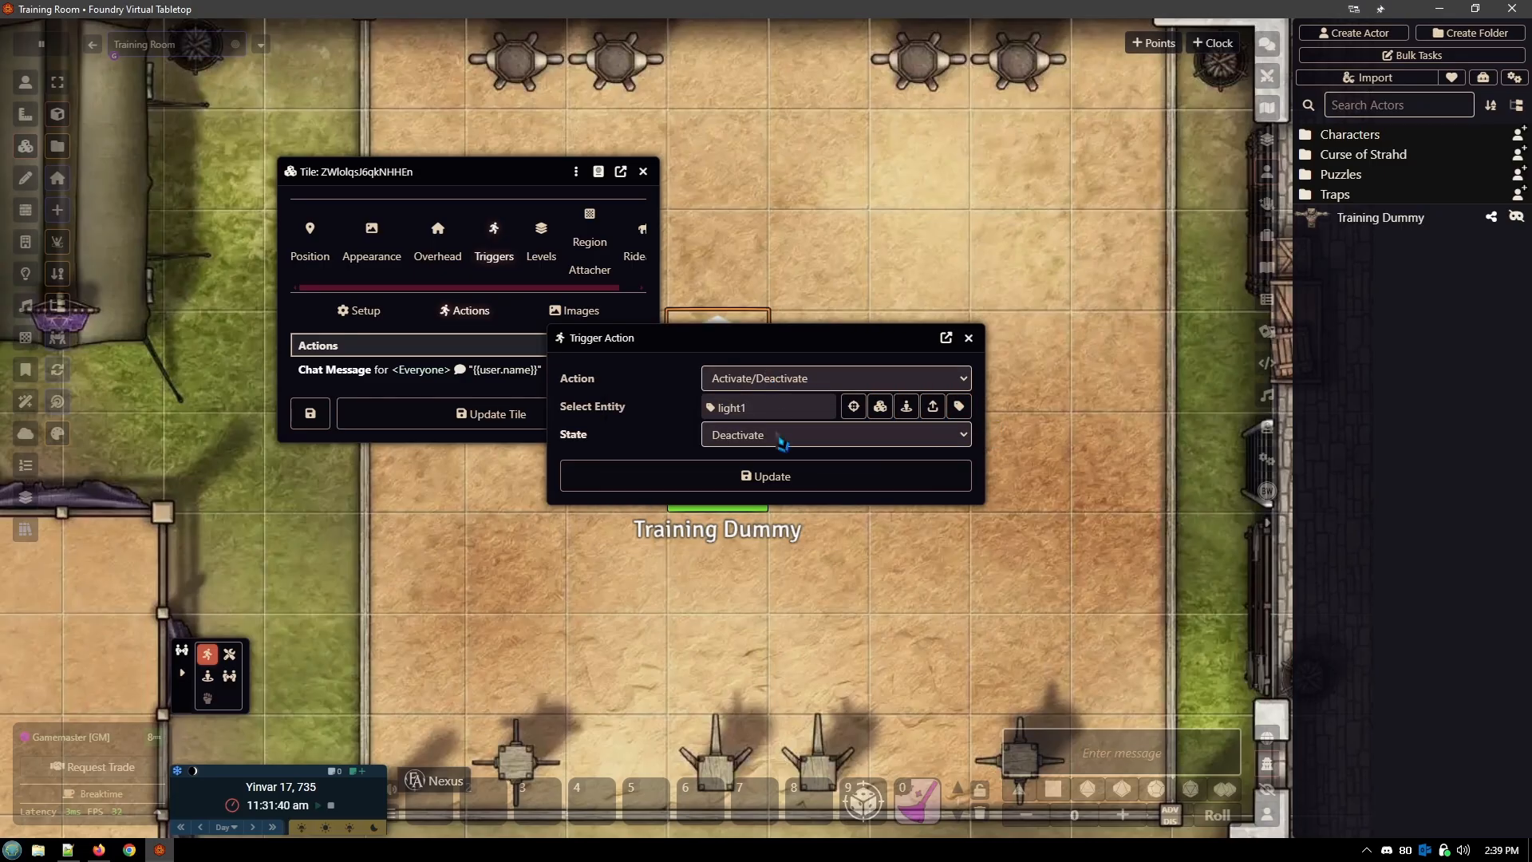
{"action": "left_click", "coordinate": [768, 477]}
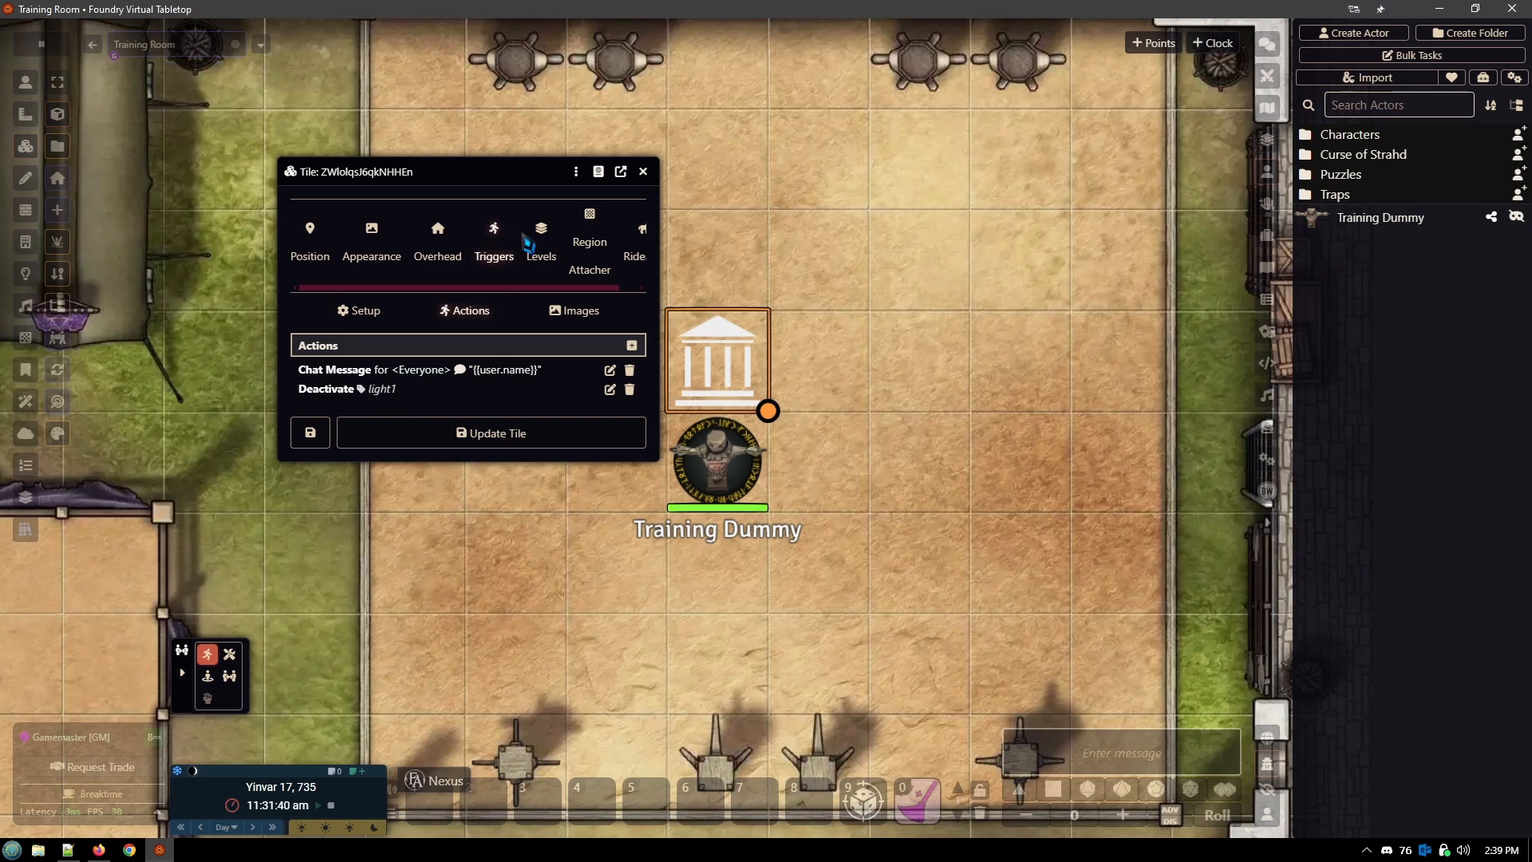
Step: Draft a Set Active Tiles Variable action with This Tile as its entity, and close it without updating
{"action": "left_click_drag", "start_coordinate": [488, 181], "coordinate": [425, 226]}
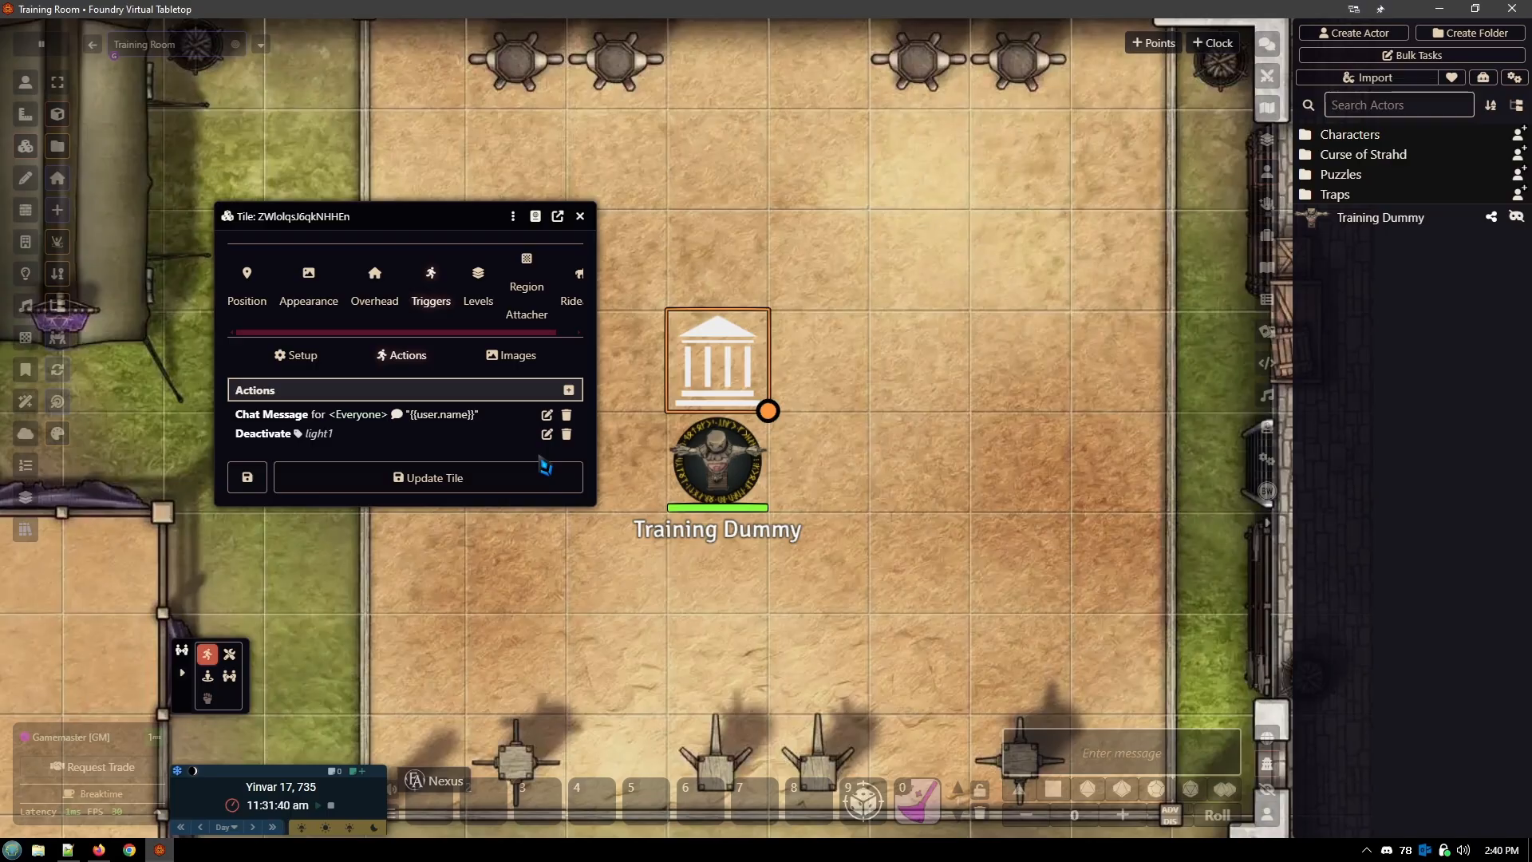
{"action": "left_click", "coordinate": [568, 389]}
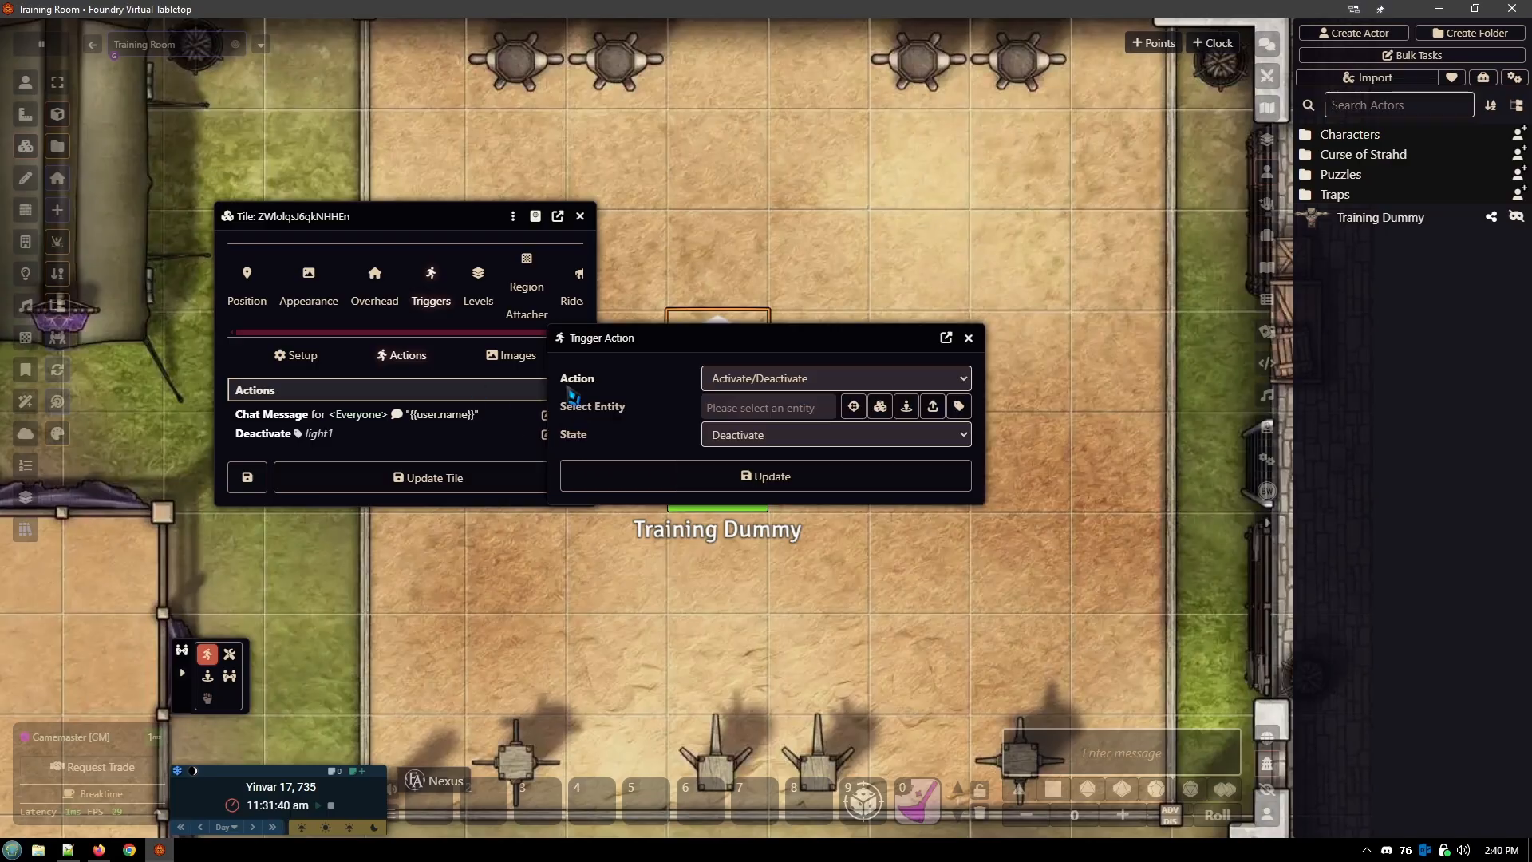
{"action": "left_click", "coordinate": [858, 386]}
{"action": "scroll", "coordinate": [848, 650], "scroll_direction": "down", "scroll_amount": 10}
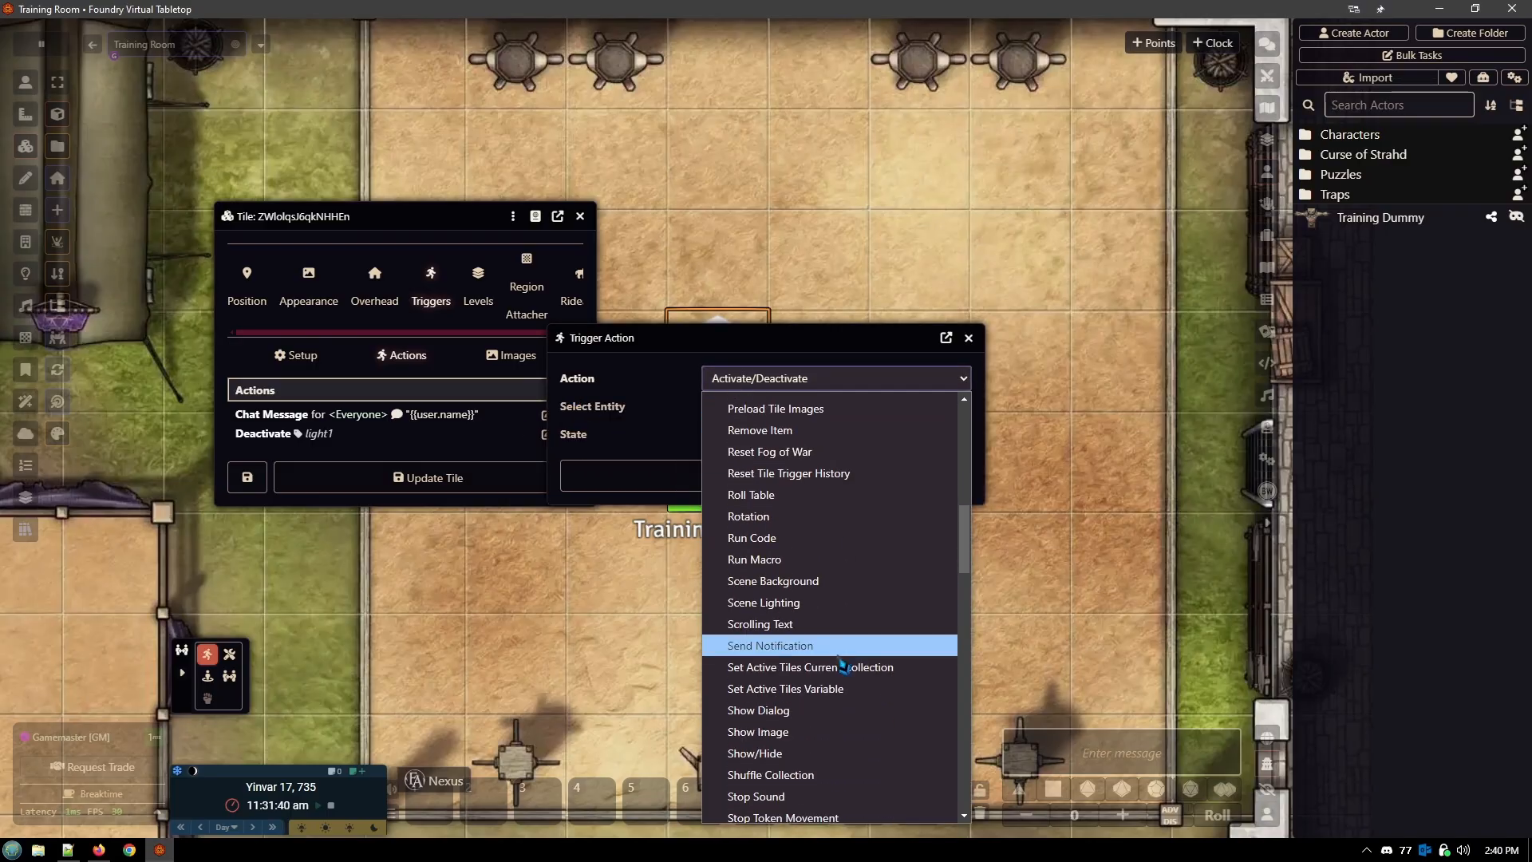
{"action": "left_click", "coordinate": [834, 688]}
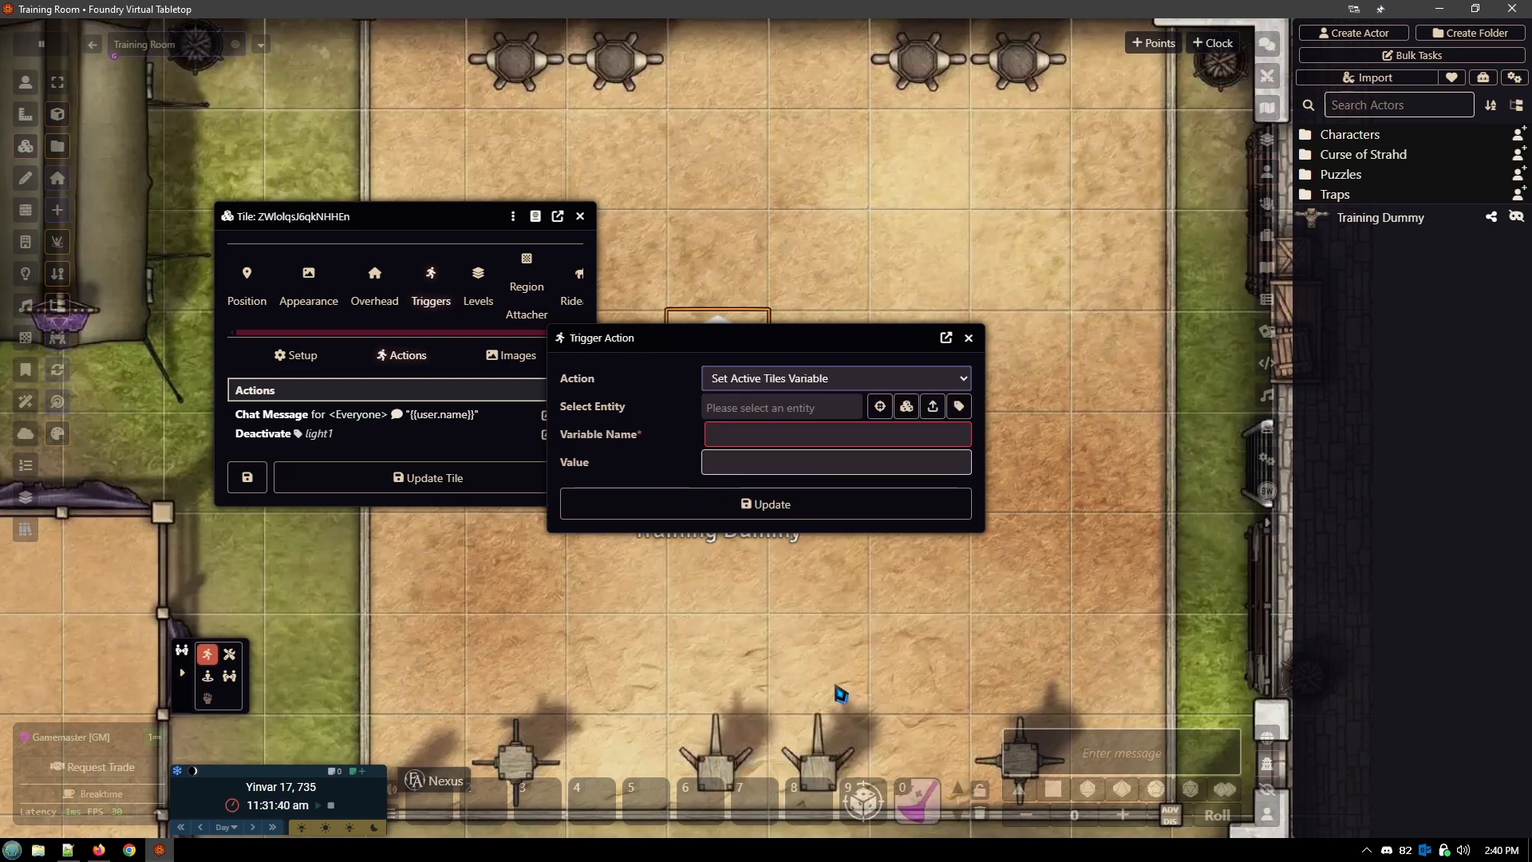
{"action": "left_click", "coordinate": [907, 406]}
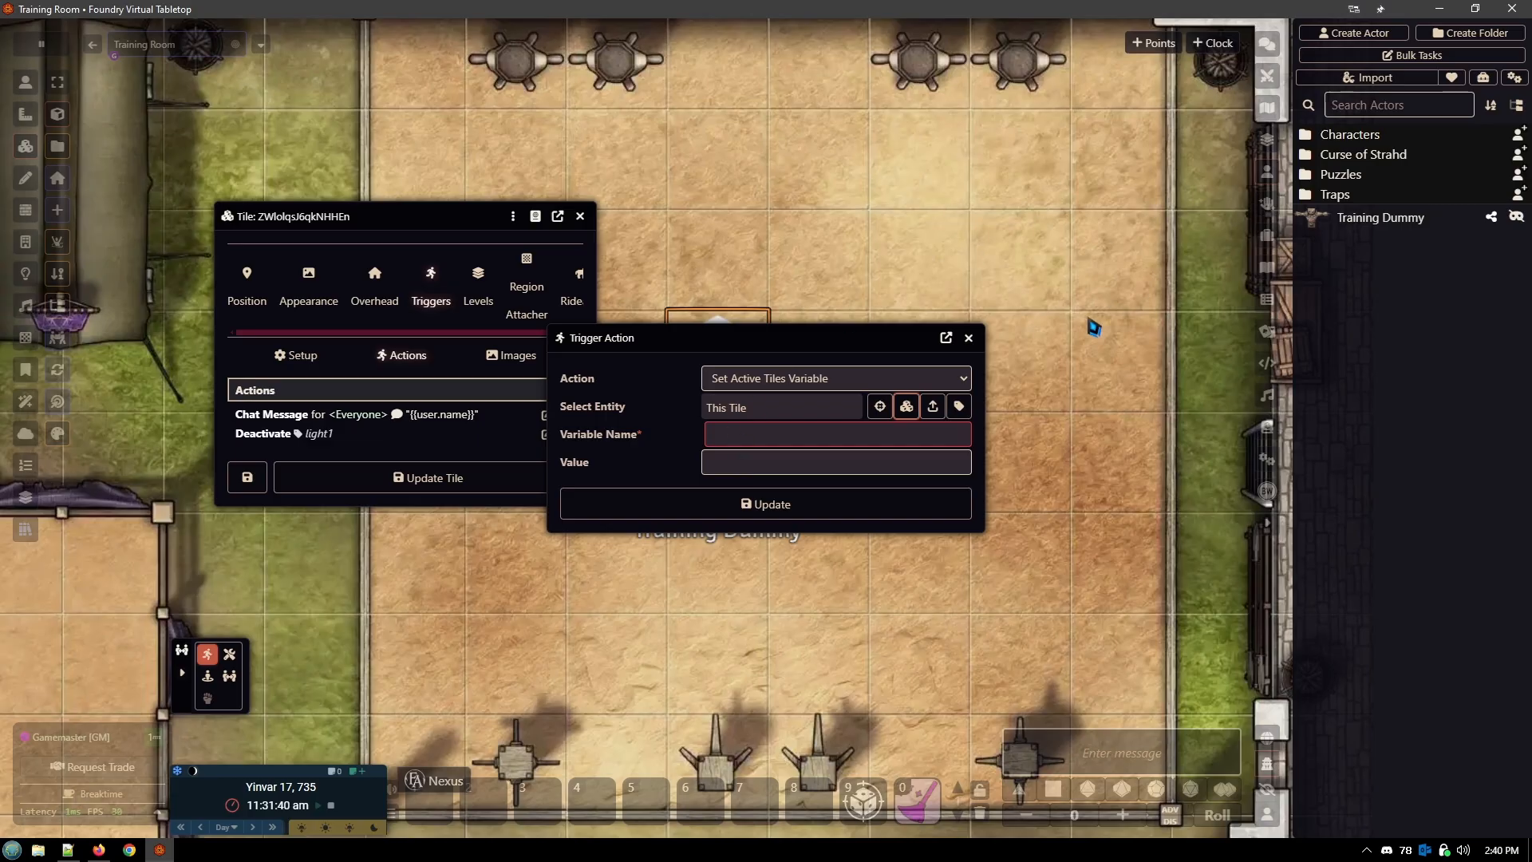
{"action": "left_click", "coordinate": [969, 339]}
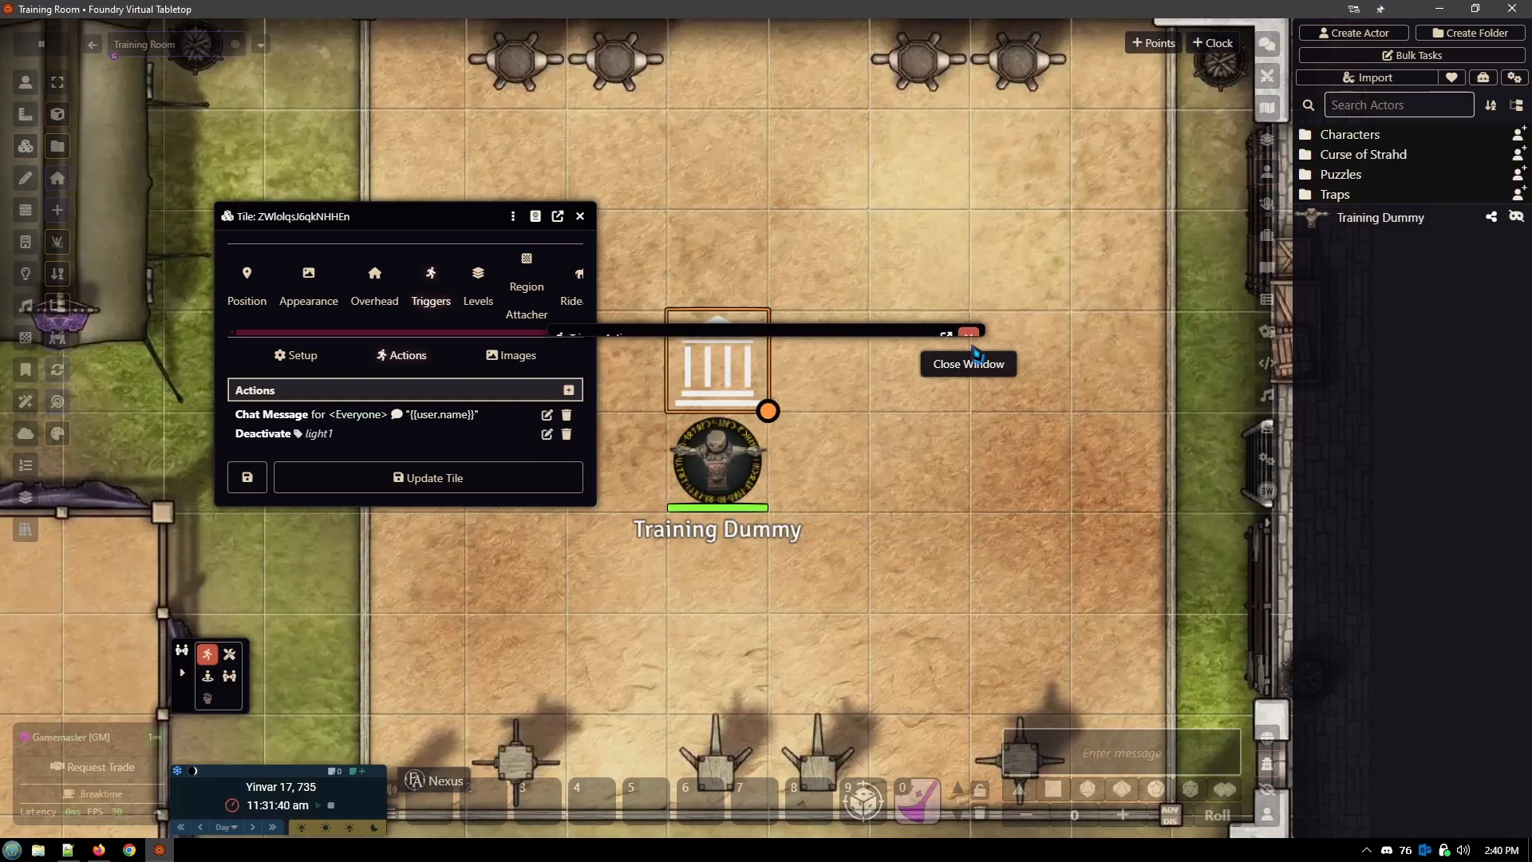
Step: Look up the tag matching options for a new action, and close the tile's configuration without updating it
{"action": "left_click", "coordinate": [569, 390]}
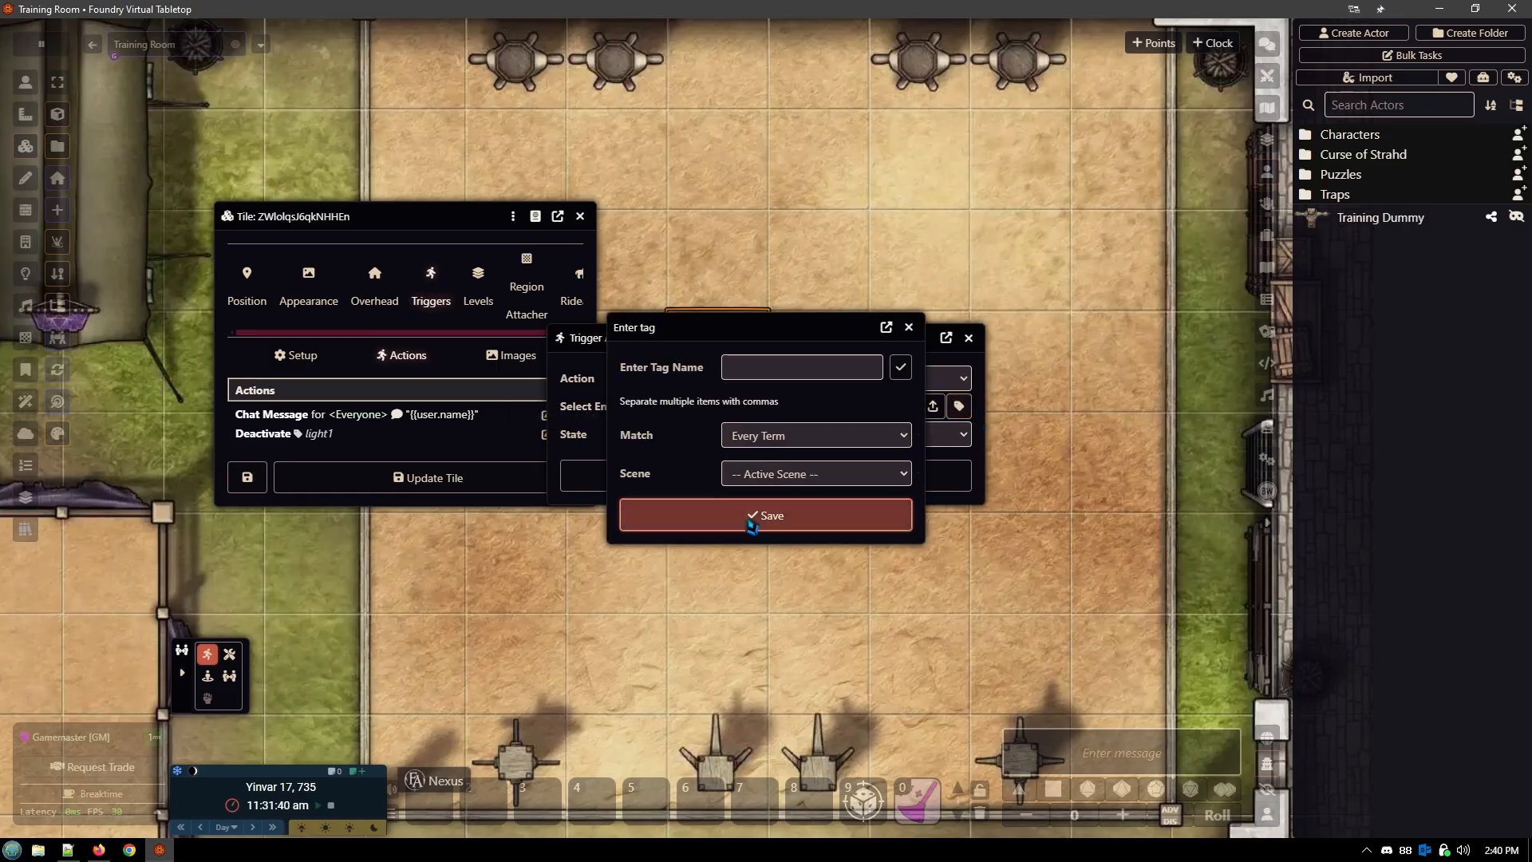
{"action": "left_click", "coordinate": [822, 442]}
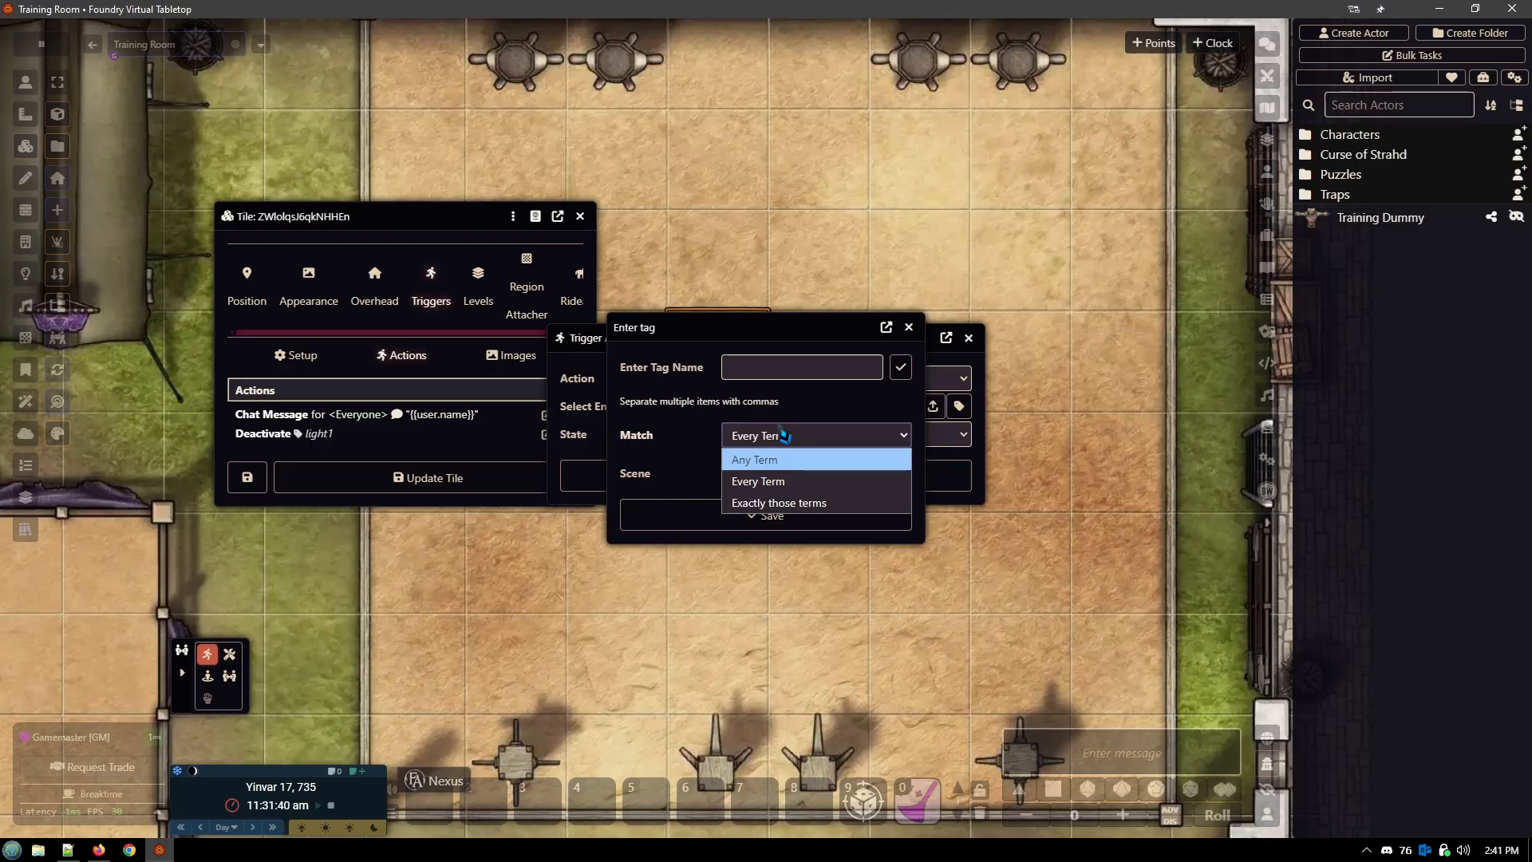
{"action": "left_click", "coordinate": [909, 327]}
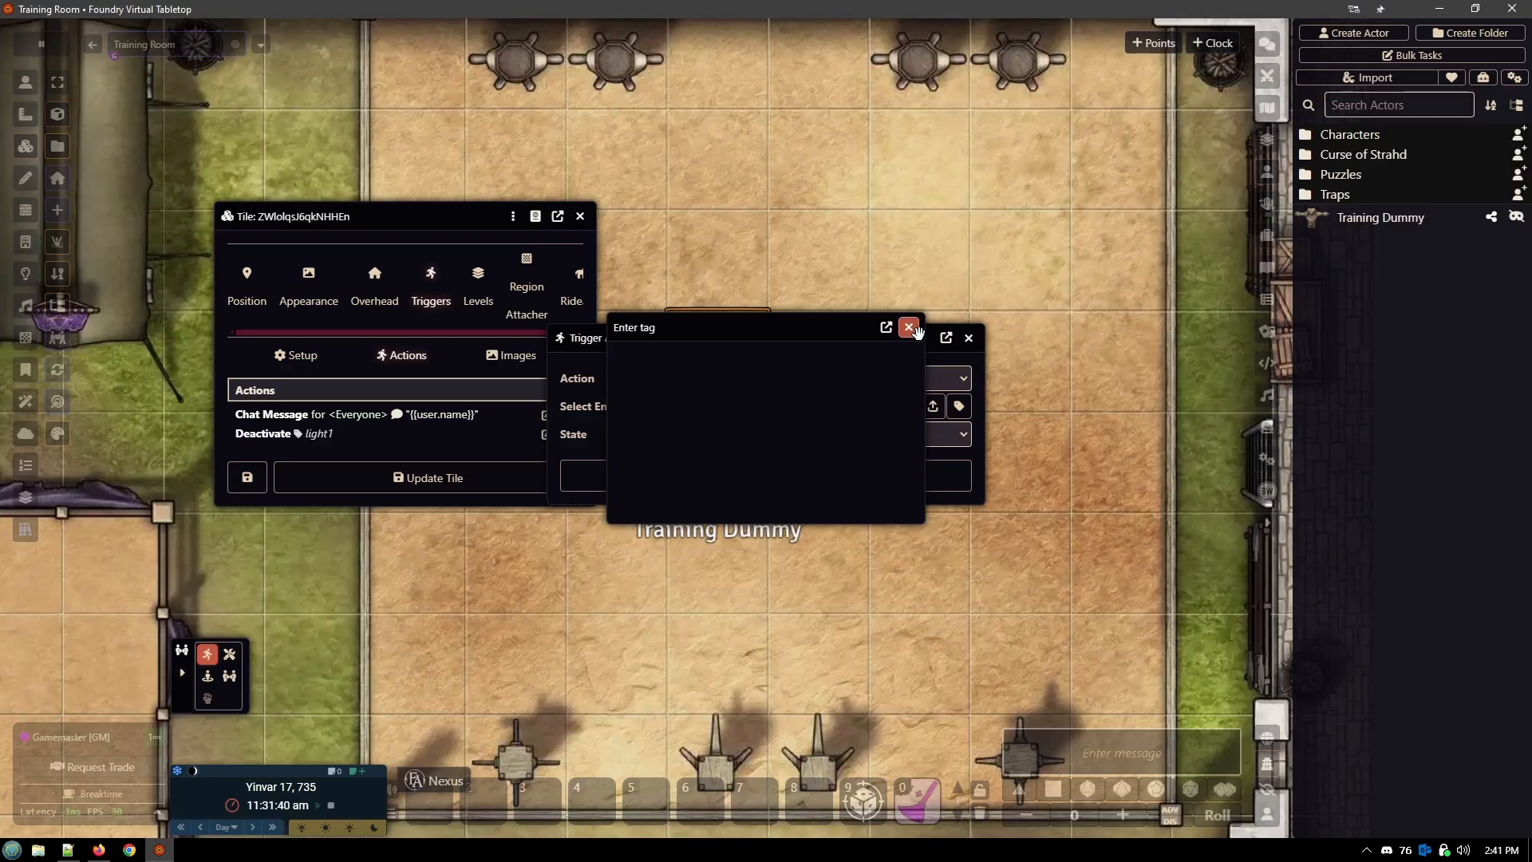
{"action": "left_click", "coordinate": [968, 338]}
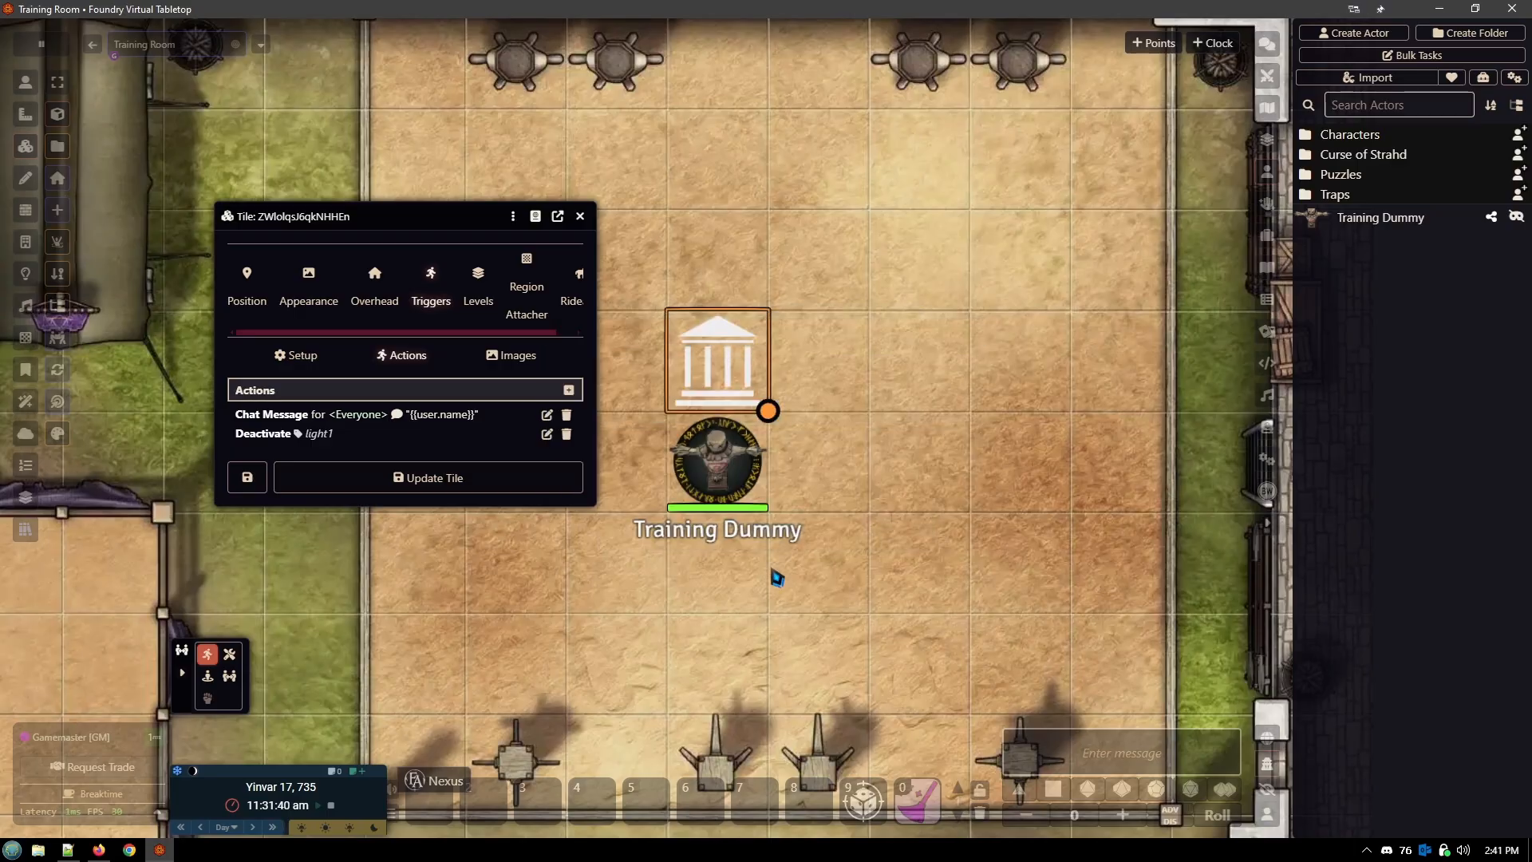
{"action": "left_click", "coordinate": [580, 217]}
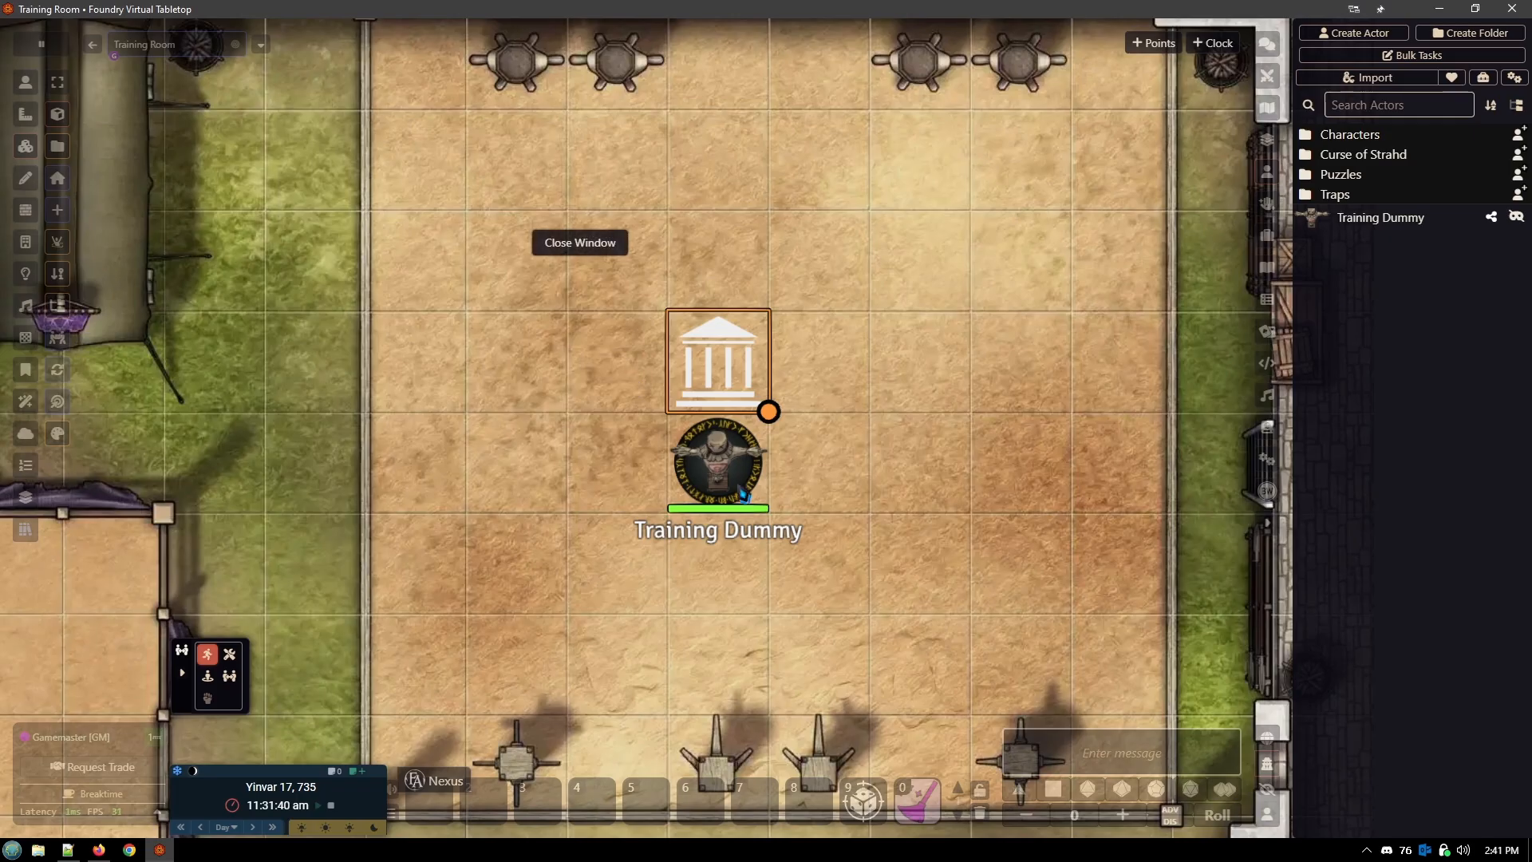
Step: Add the separate Tagger tags dummy, 1 and alive to the Training Dummy token and update the token
{"action": "left_click", "coordinate": [25, 82]}
{"action": "right_click", "coordinate": [693, 480]}
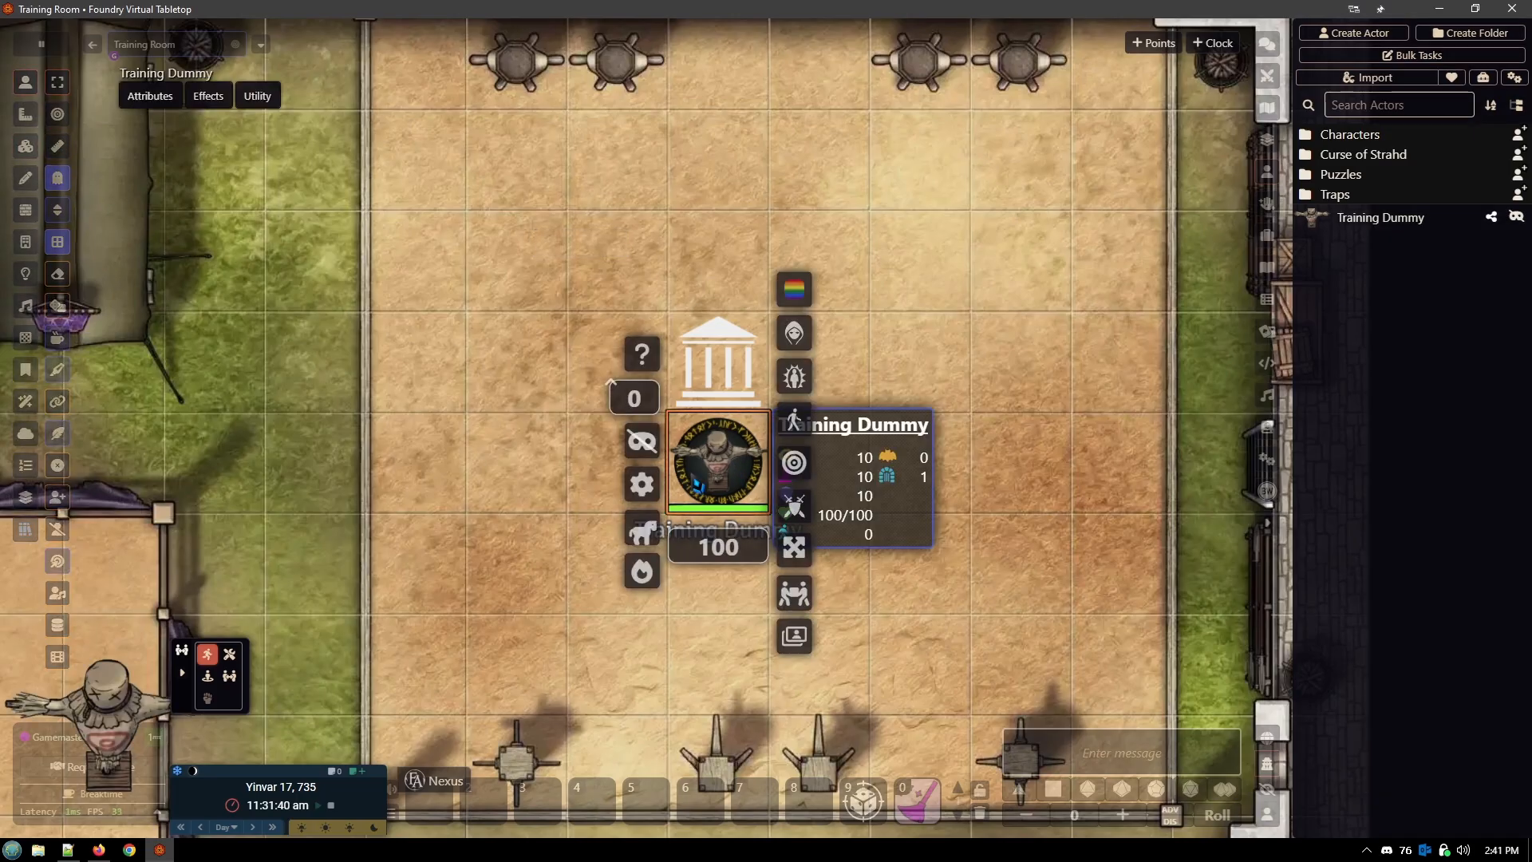
{"action": "left_click", "coordinate": [643, 485]}
{"action": "scroll", "coordinate": [643, 607], "scroll_direction": "down", "scroll_amount": 1}
{"action": "left_click", "coordinate": [652, 677]}
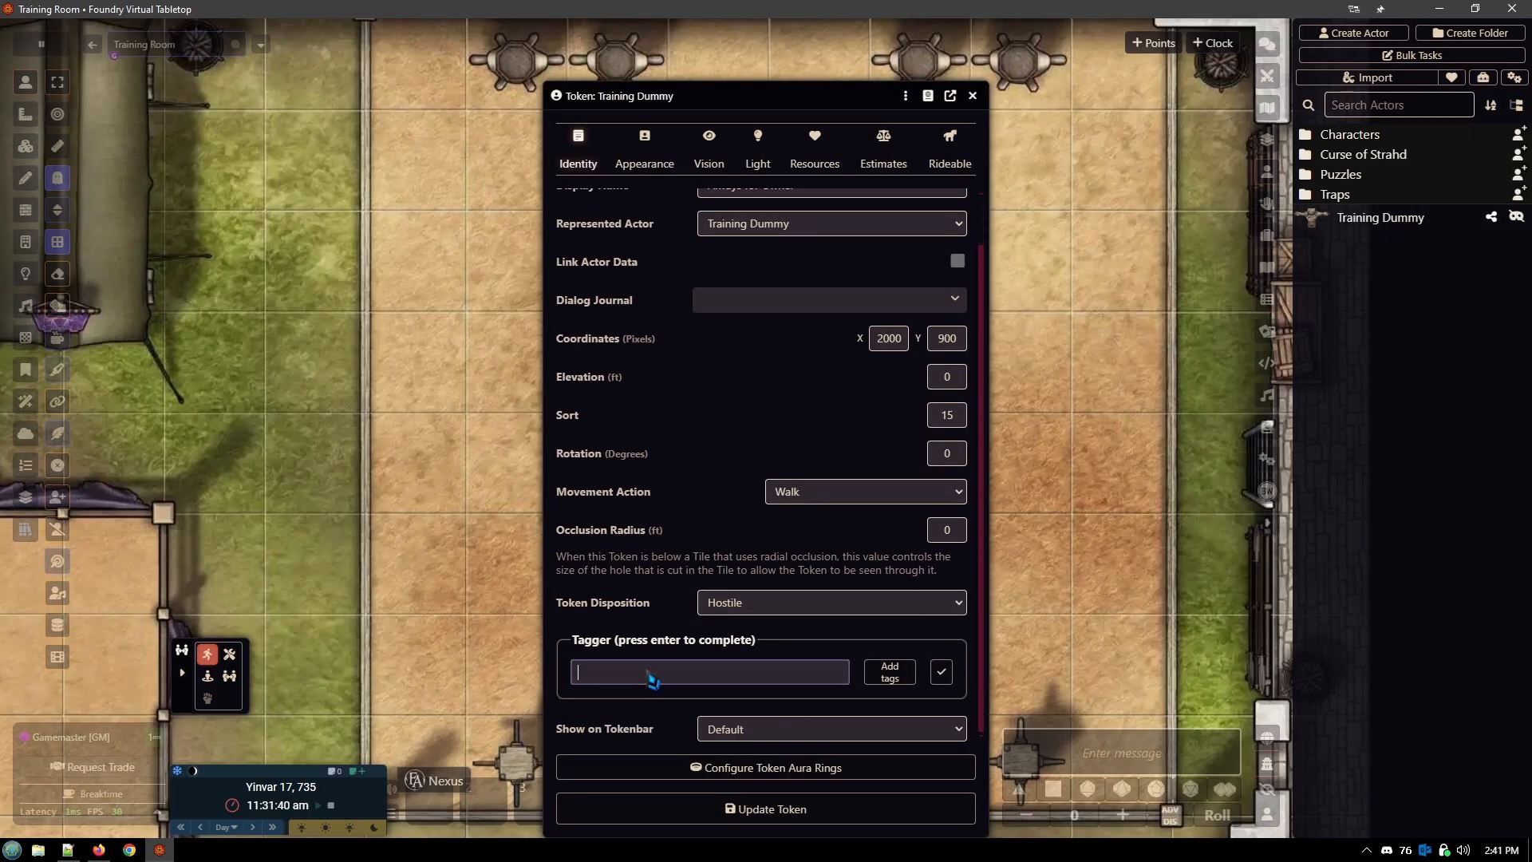
{"action": "type", "text": "dummy"}
{"action": "key", "text": "Return"}
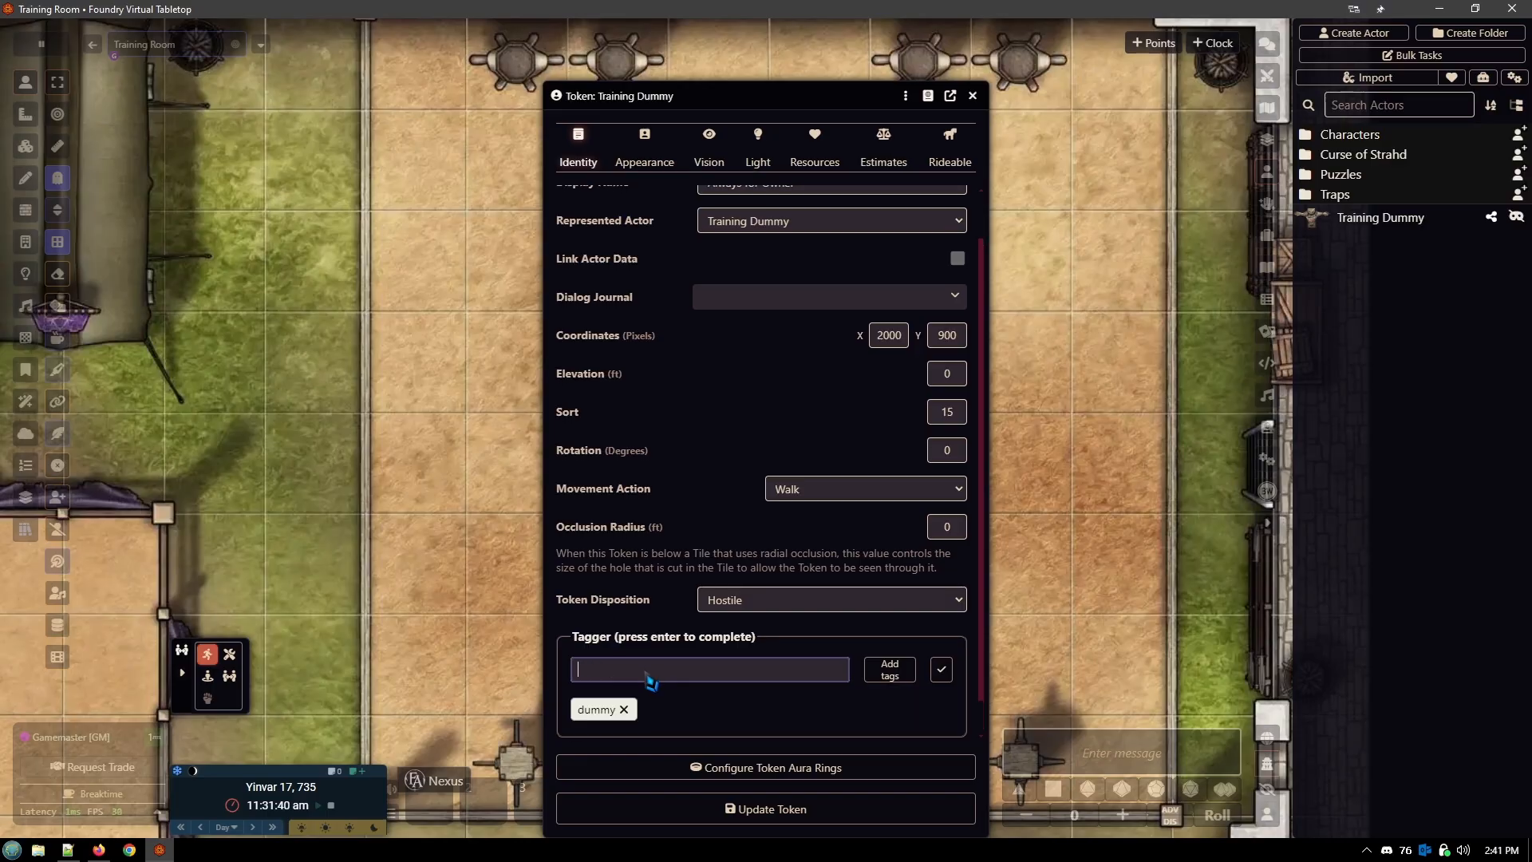
{"action": "type", "text": "1"}
{"action": "key", "text": "Return"}
{"action": "type", "text": "alive"}
{"action": "key", "text": "Return"}
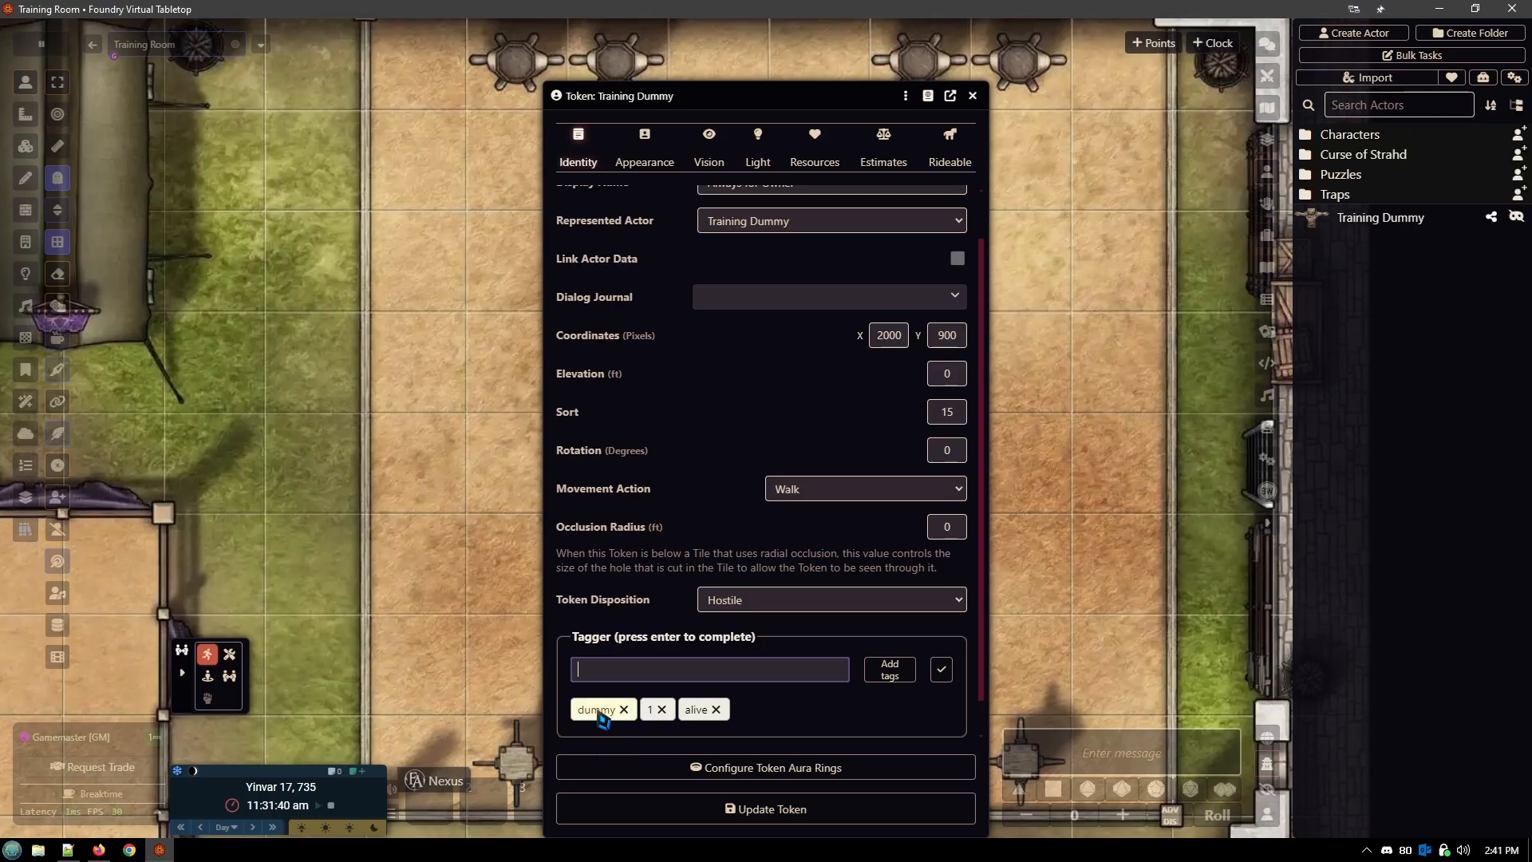
{"action": "left_click", "coordinate": [808, 818]}
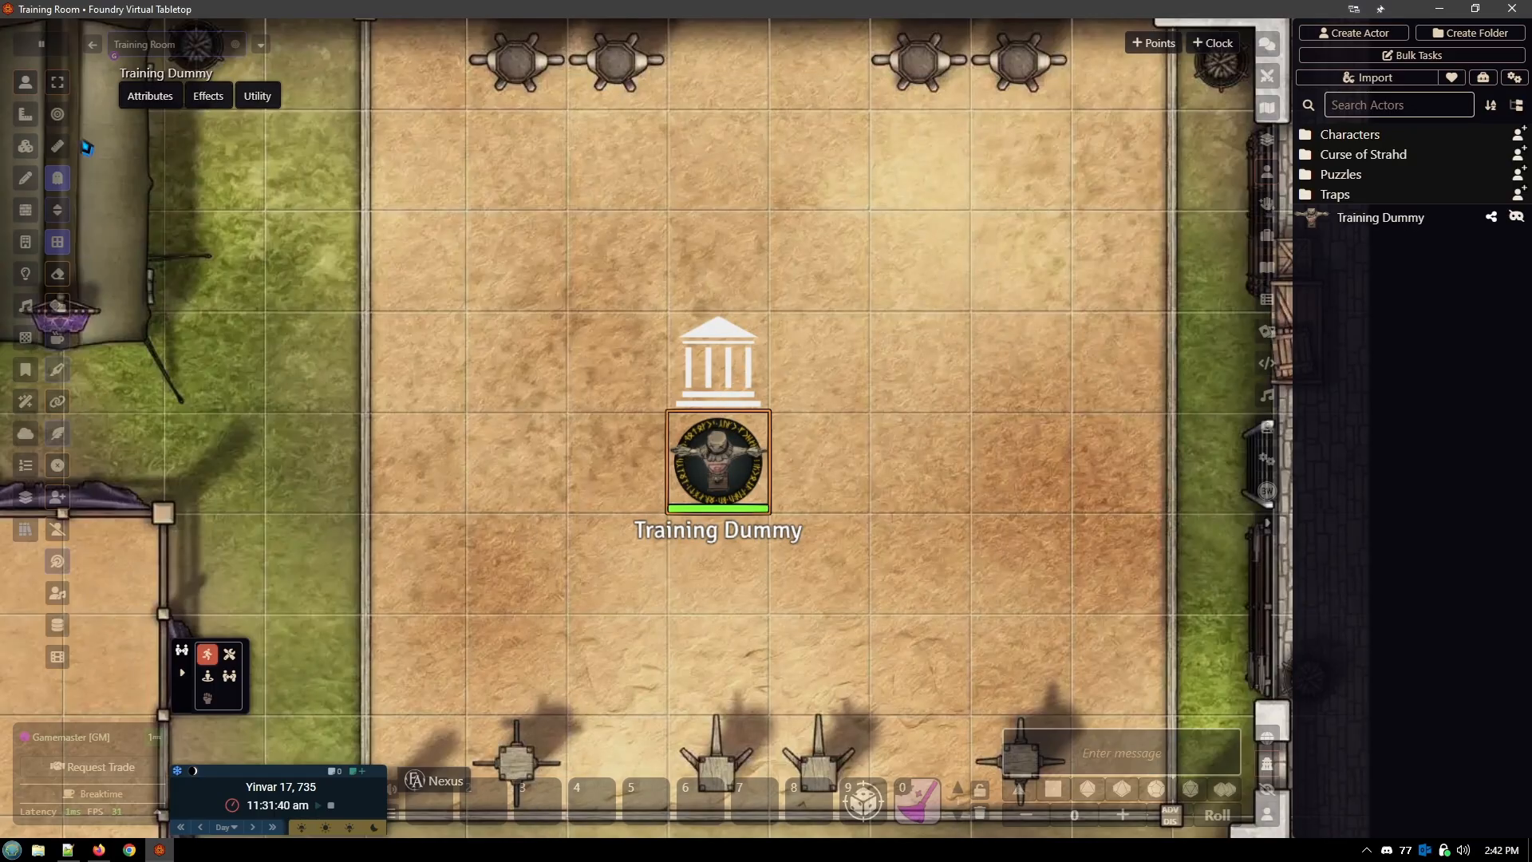
Step: Reopen the temple tile's trigger configuration and start a new action
{"action": "left_click", "coordinate": [26, 146]}
{"action": "double_click", "coordinate": [733, 343]}
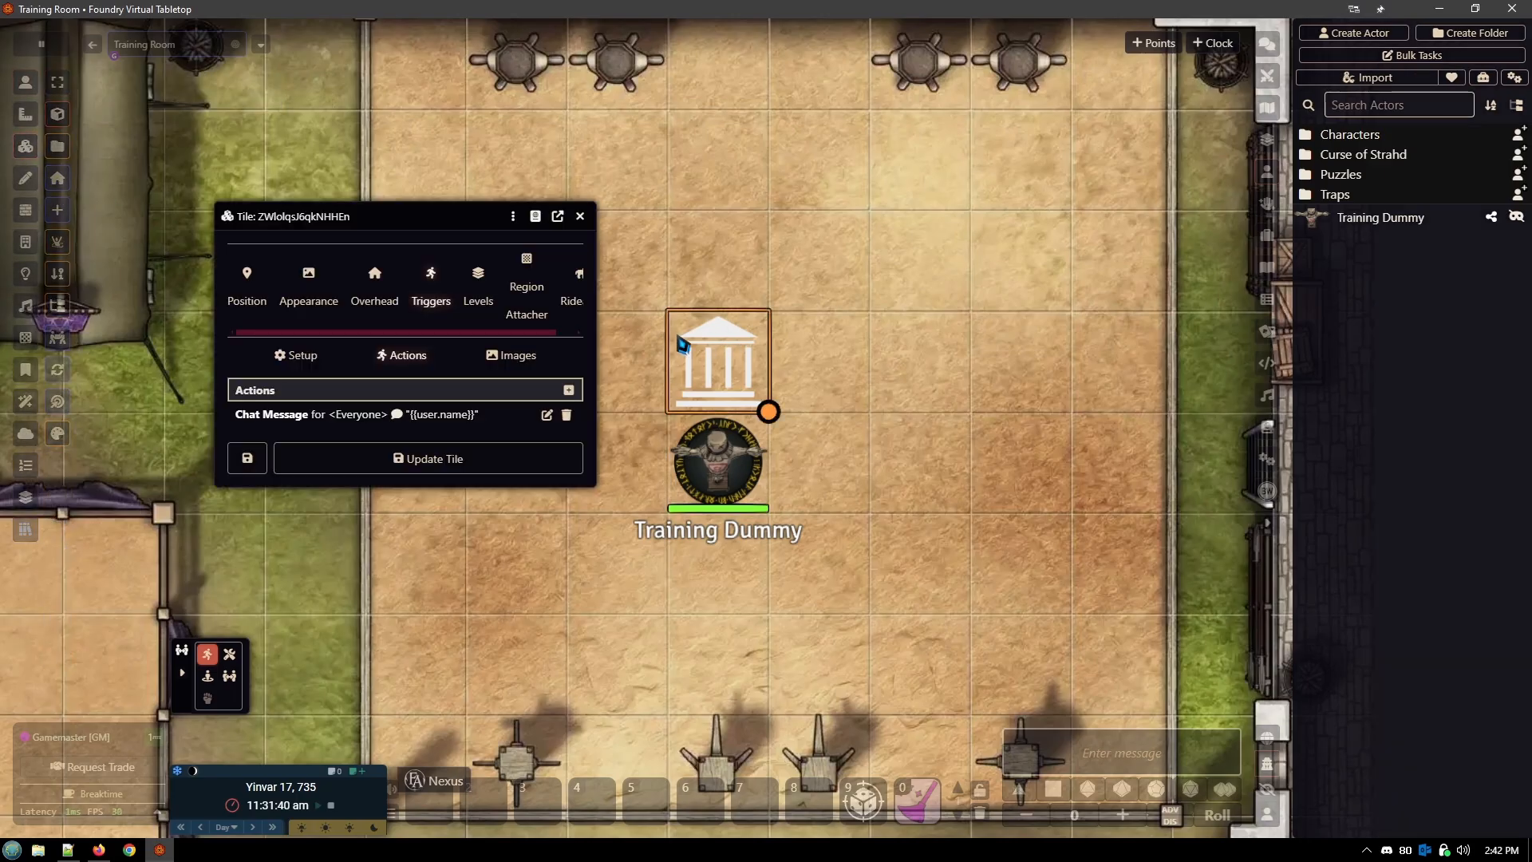
{"action": "left_click", "coordinate": [569, 391]}
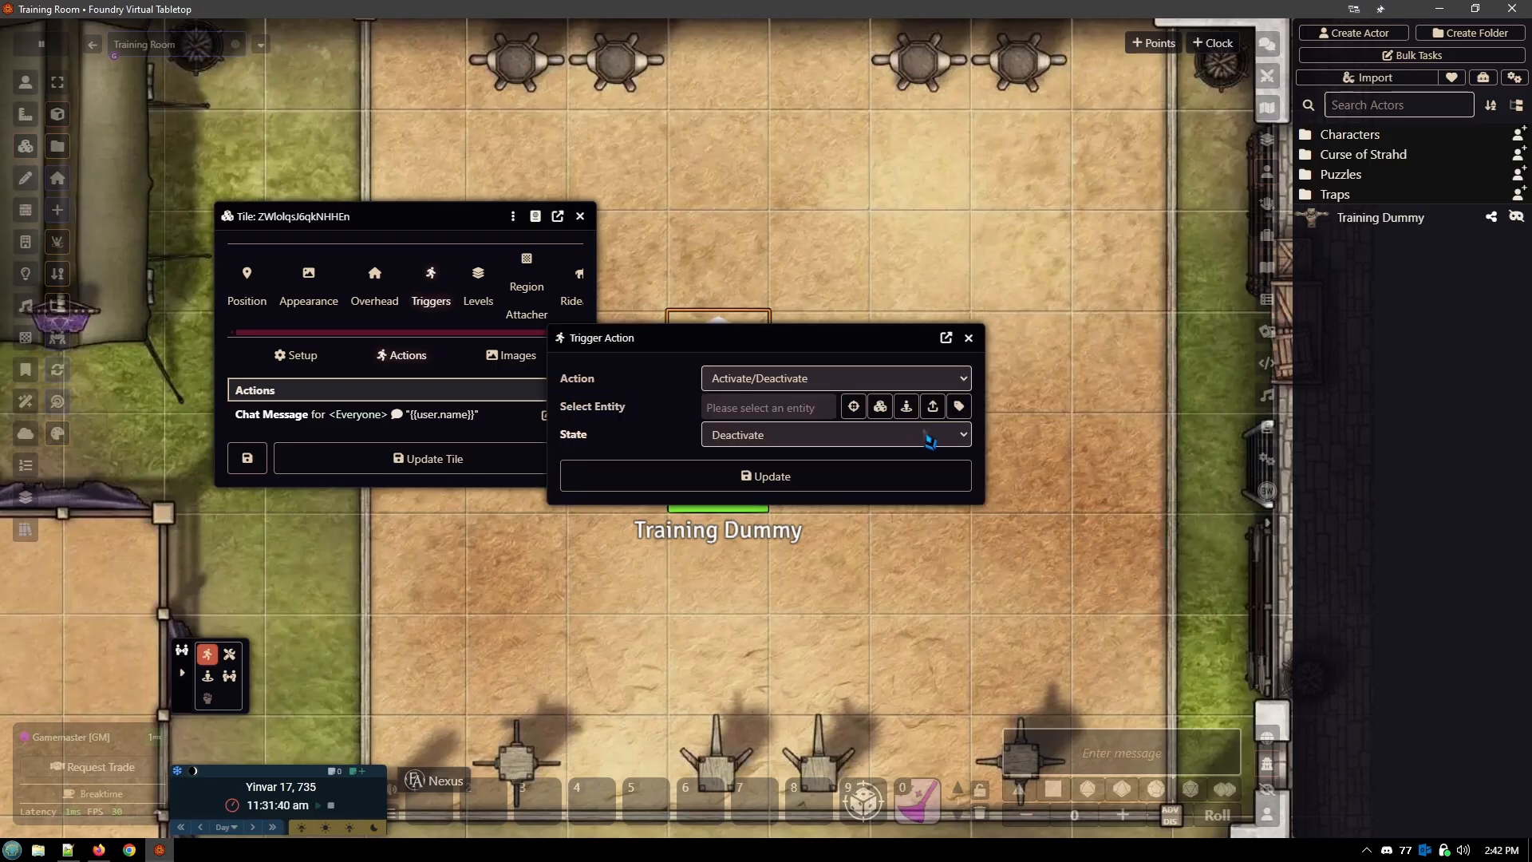
Step: Draft the tag entry "dummy, 1, alive" matching Every Term for the Activate/Deactivate action, and close it without saving
{"action": "left_click", "coordinate": [958, 406]}
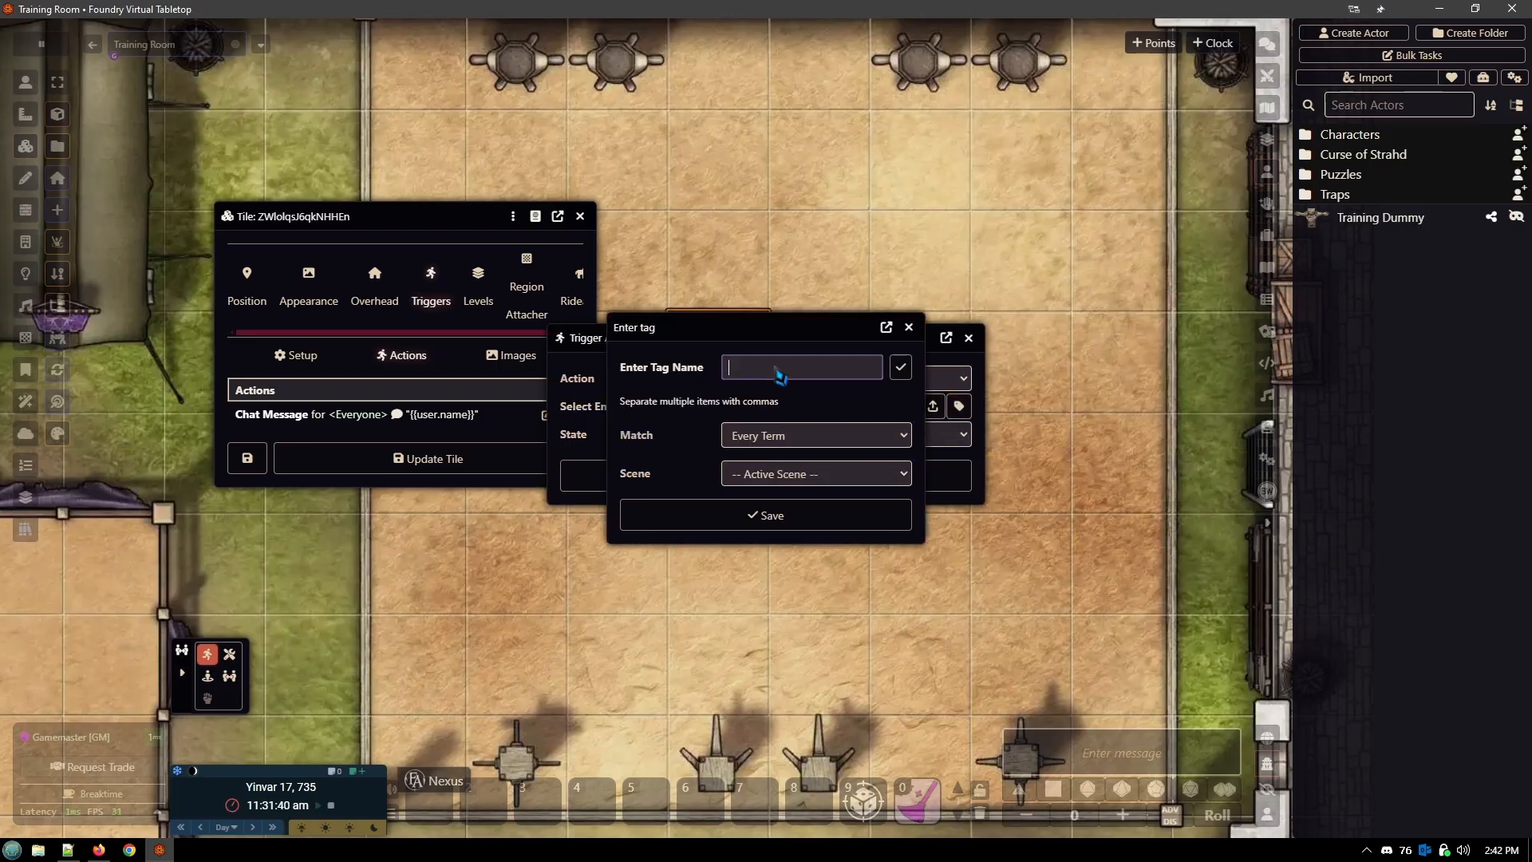
{"action": "type", "text": "dummy"}
{"action": "type", "text": "1, alive,"}
{"action": "left_click", "coordinate": [798, 442]}
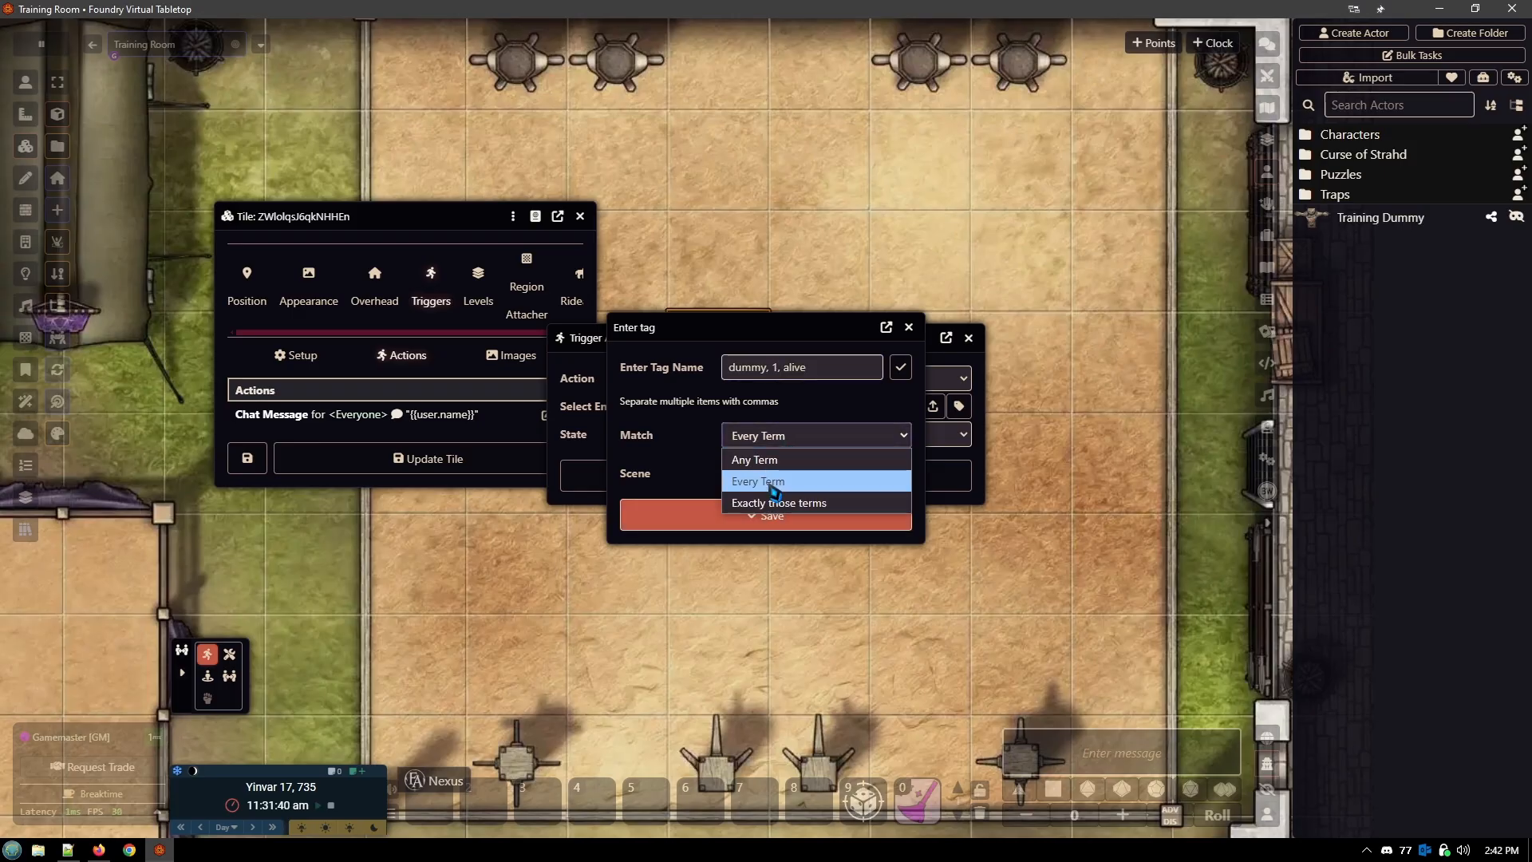
{"action": "left_click", "coordinate": [774, 481]}
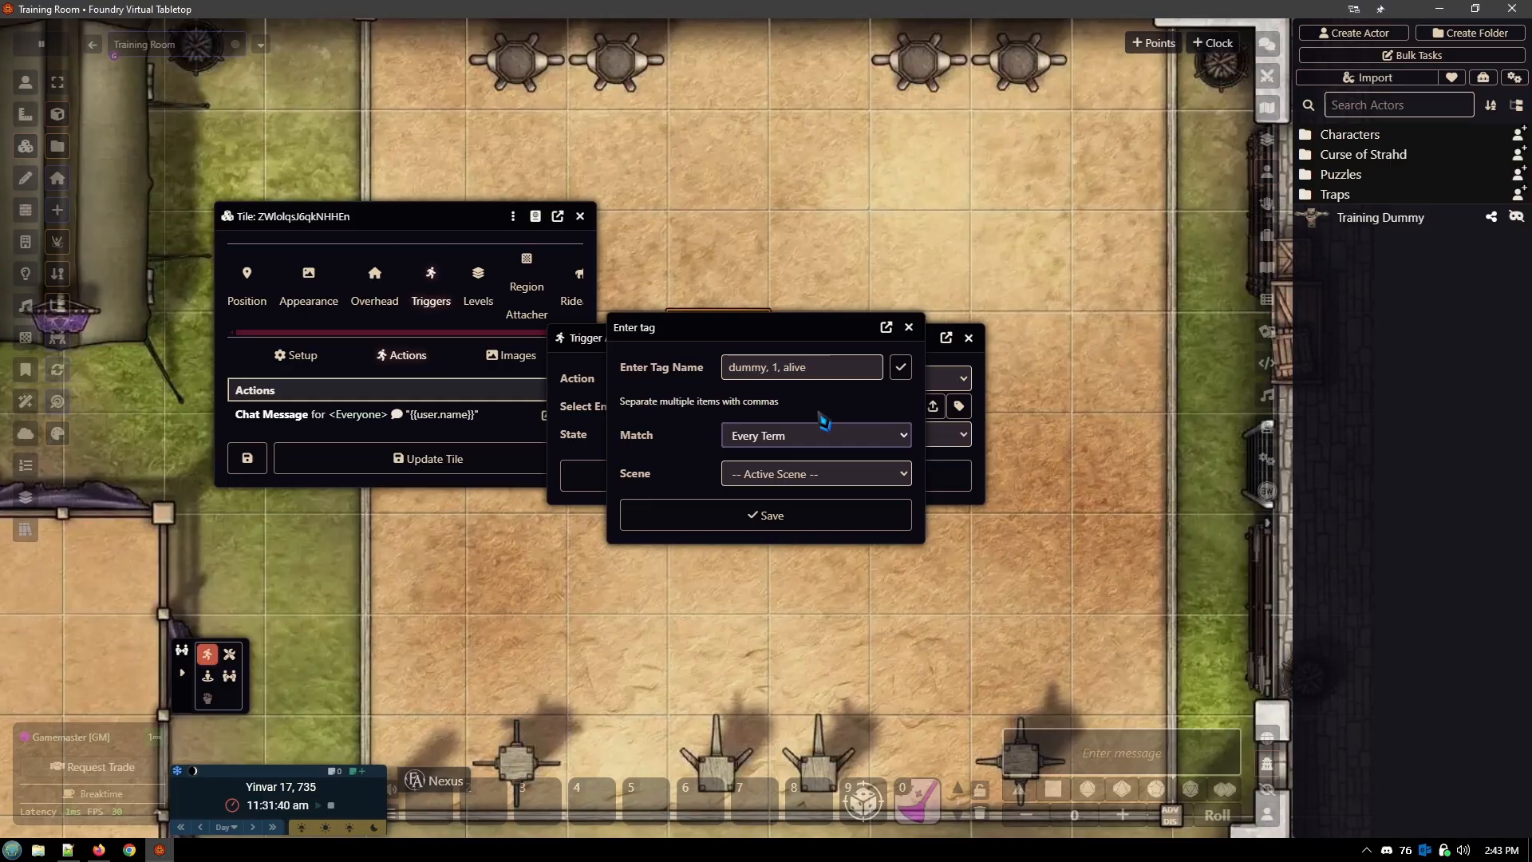
{"action": "left_click_drag", "start_coordinate": [702, 338], "coordinate": [719, 325]}
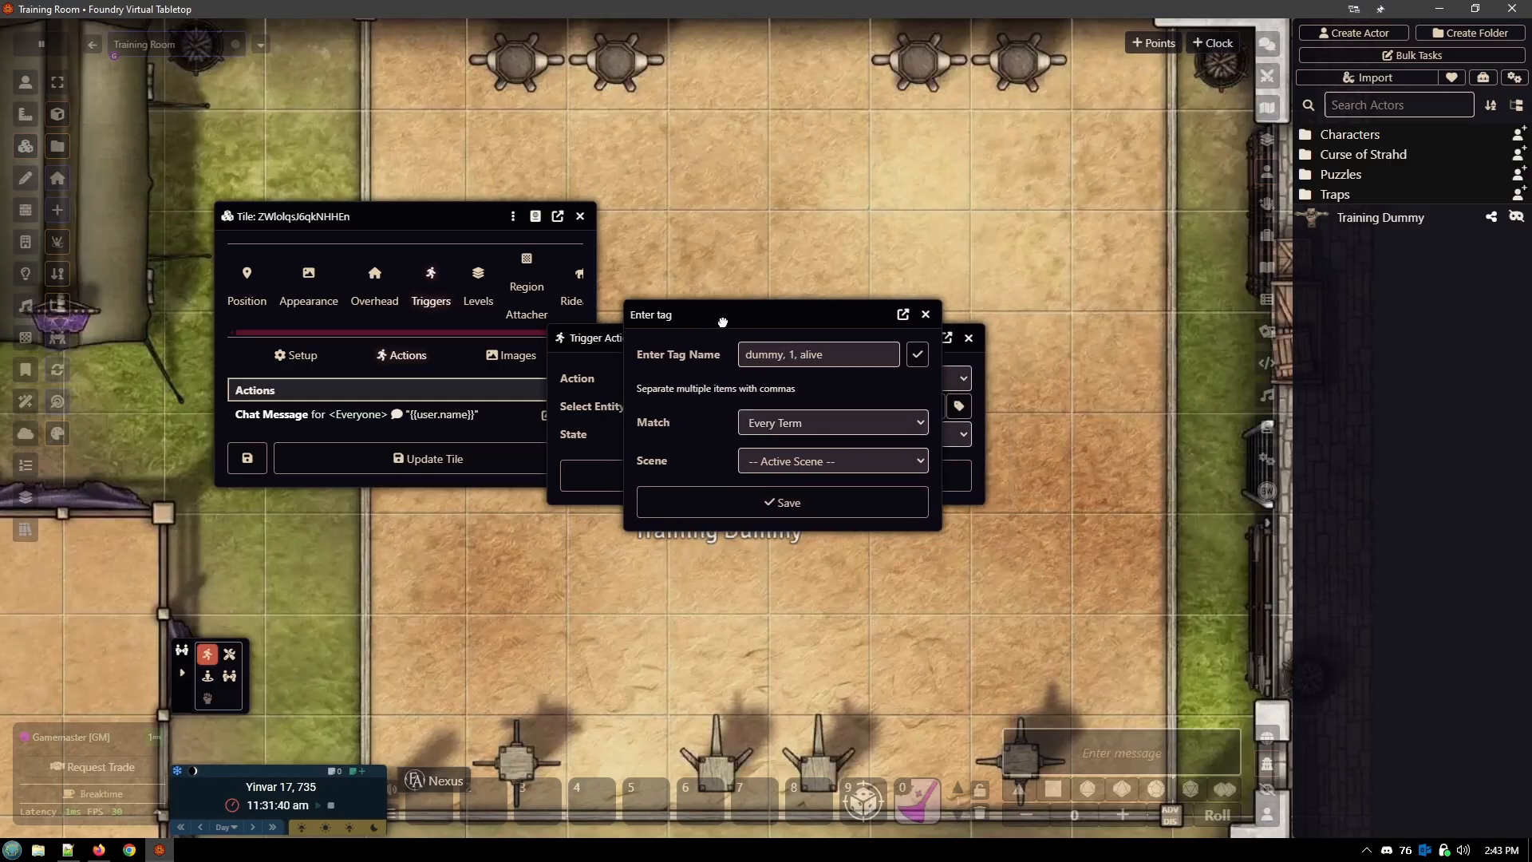
{"action": "left_click", "coordinate": [802, 359]}
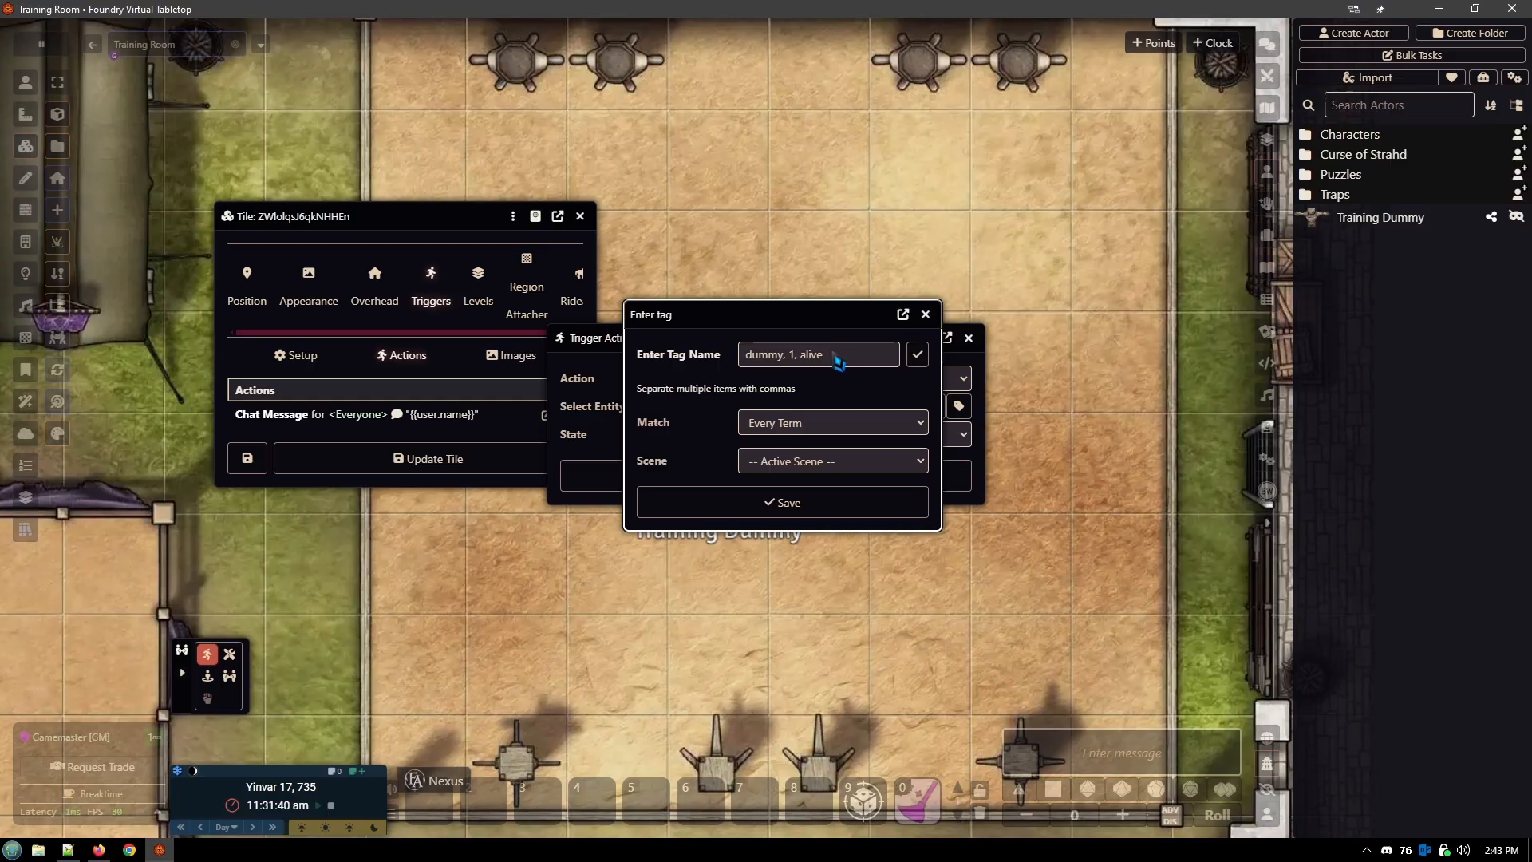
{"action": "left_click", "coordinate": [925, 315]}
Step: Change the action to Check entity count with the tags "dummy, 1, alive" as its entity, and move its window clear of the token
{"action": "left_click", "coordinate": [877, 380]}
{"action": "scroll", "coordinate": [878, 647], "scroll_direction": "down", "scroll_amount": 8}
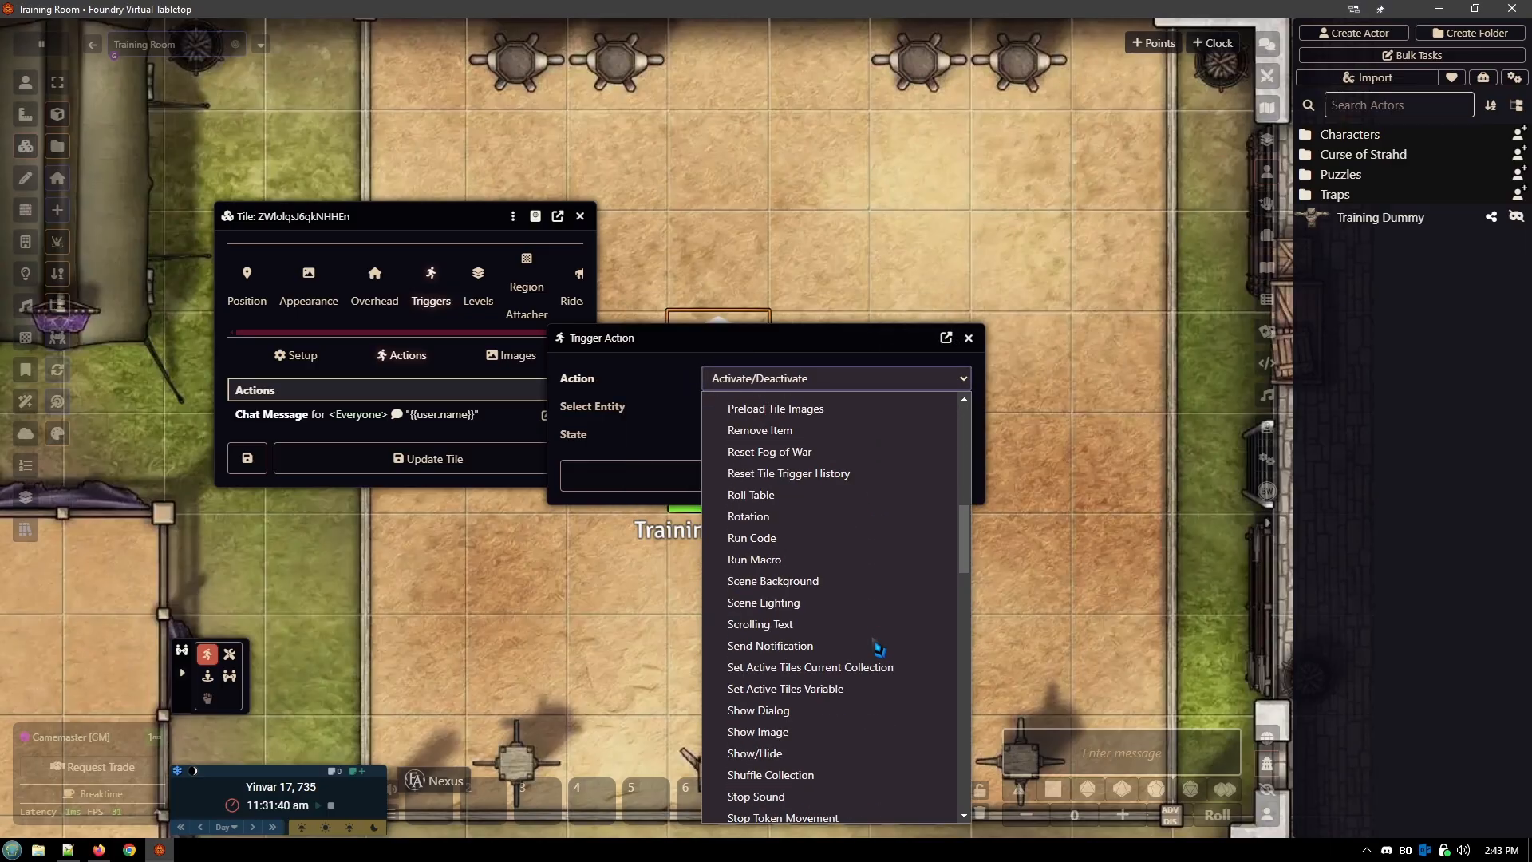
{"action": "scroll", "coordinate": [878, 647], "scroll_direction": "down", "scroll_amount": 6}
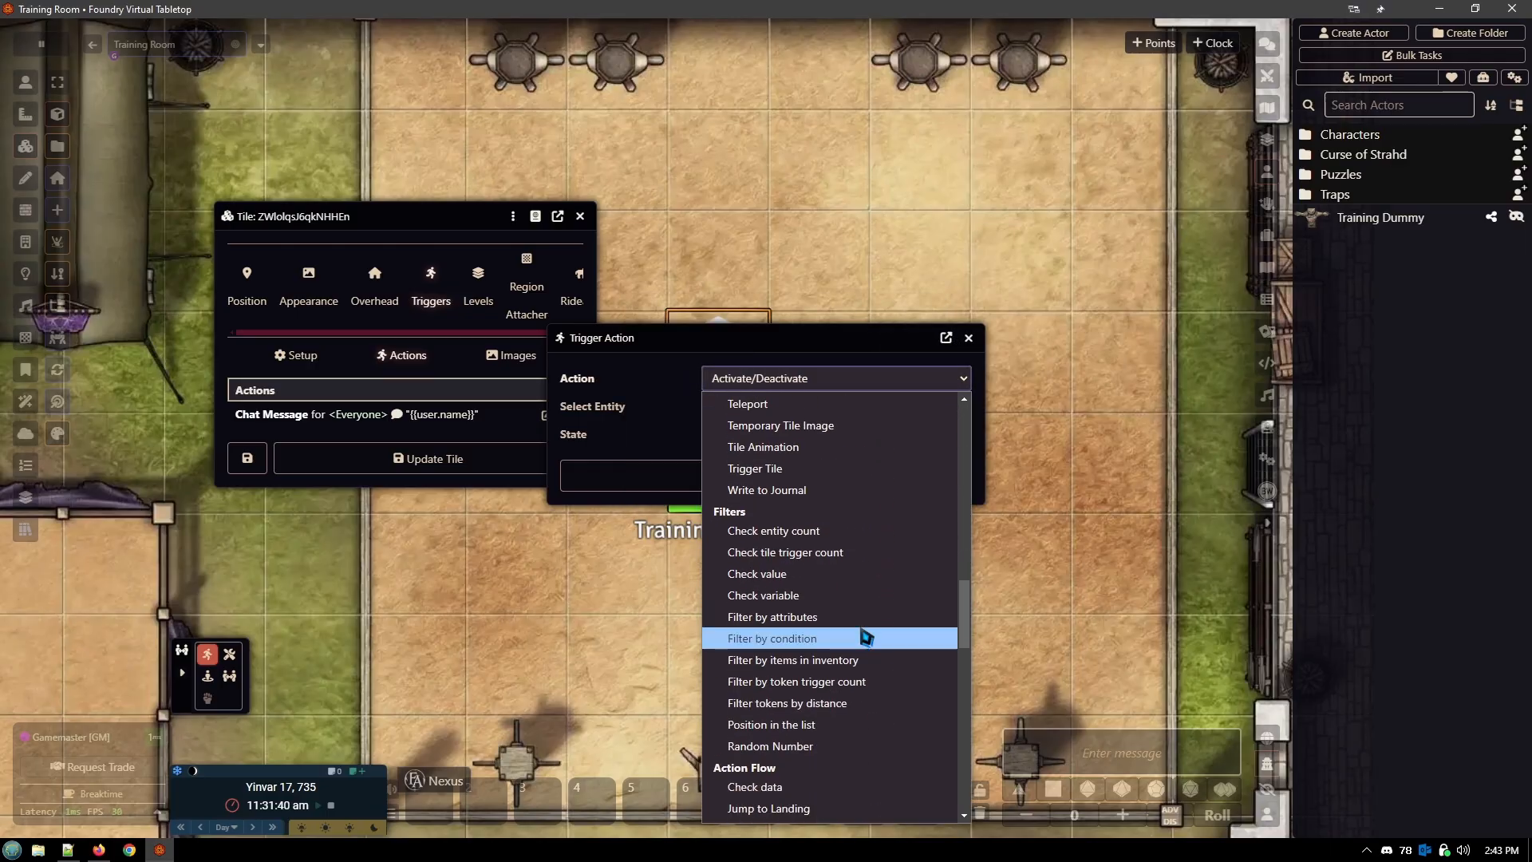
{"action": "left_click", "coordinate": [830, 532]}
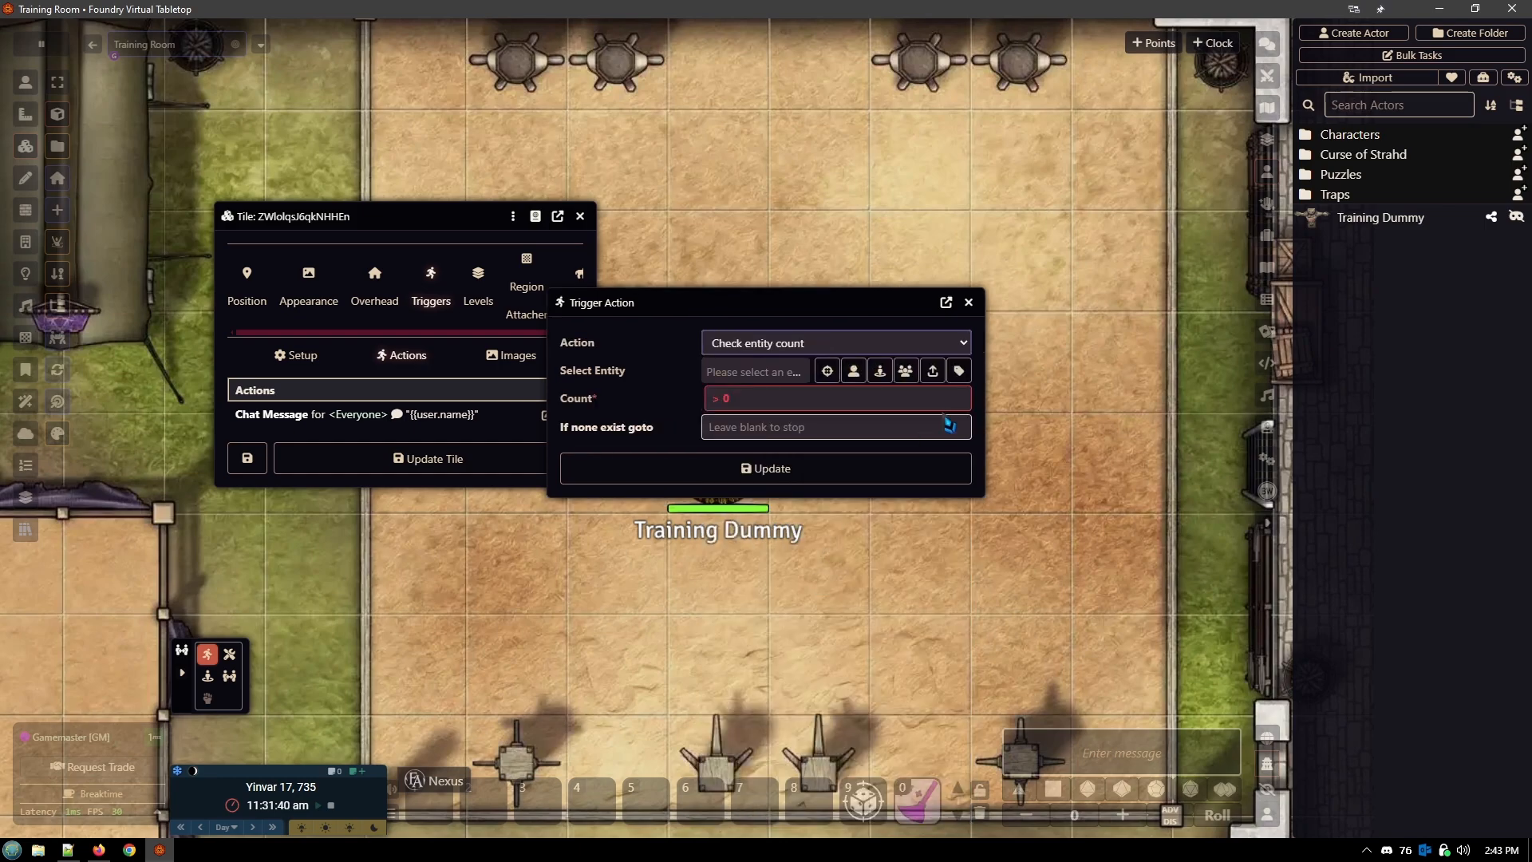
{"action": "left_click", "coordinate": [960, 371]}
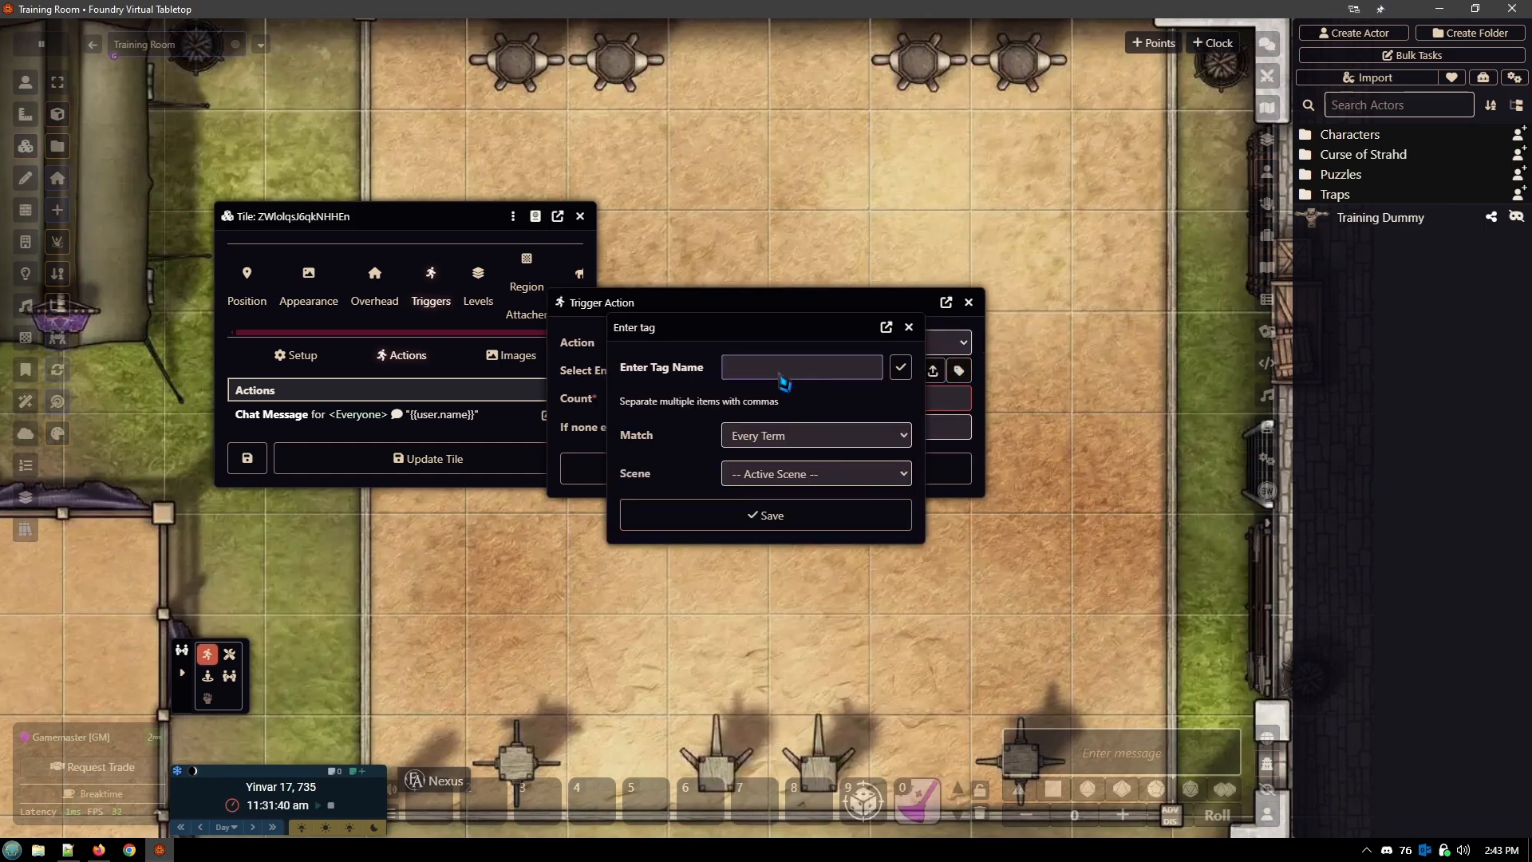
{"action": "type", "text": "dummy, 1, alive"}
{"action": "left_click", "coordinate": [750, 525]}
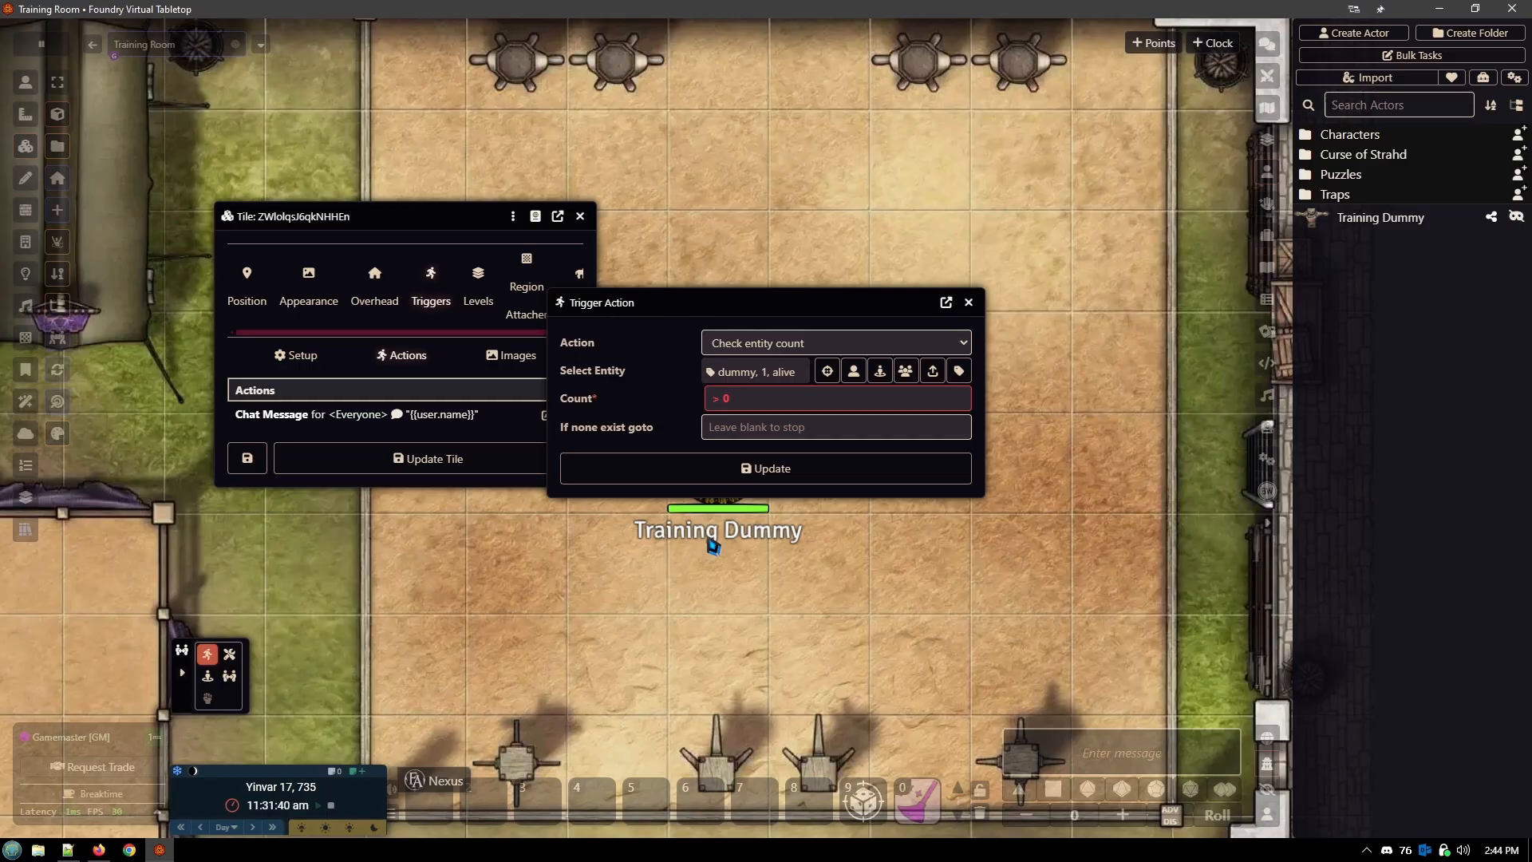
{"action": "left_click_drag", "start_coordinate": [757, 306], "coordinate": [810, 206]}
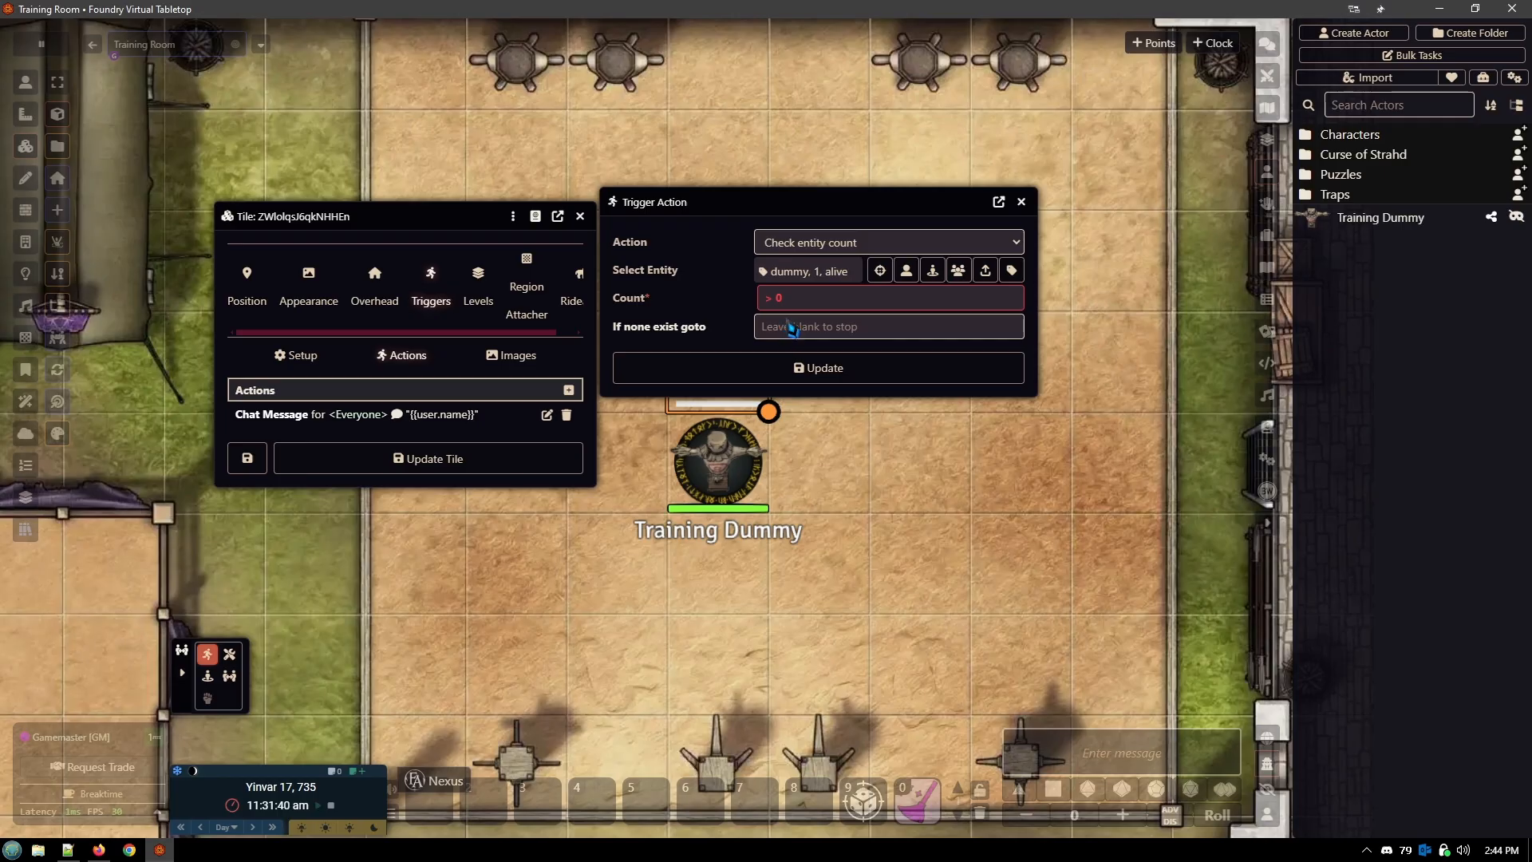
Step: Change the action to Alter Tag with the tags "dummy,1,alive", matching Every Term in the active scene, as its entity
{"action": "left_click", "coordinate": [862, 249]}
{"action": "scroll", "coordinate": [886, 479], "scroll_direction": "down", "scroll_amount": 10}
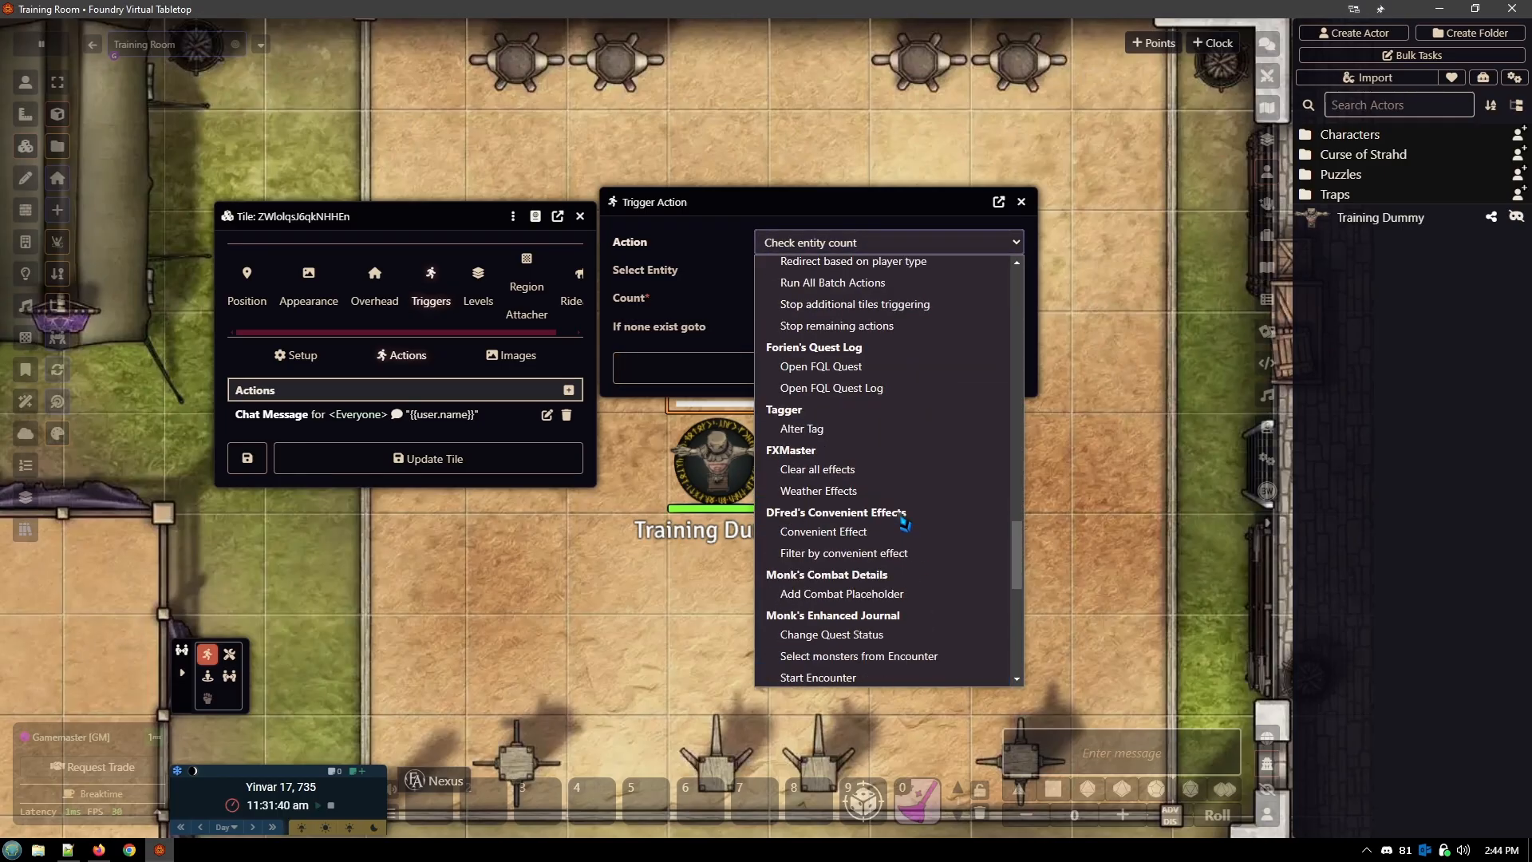
{"action": "left_click", "coordinate": [848, 429]}
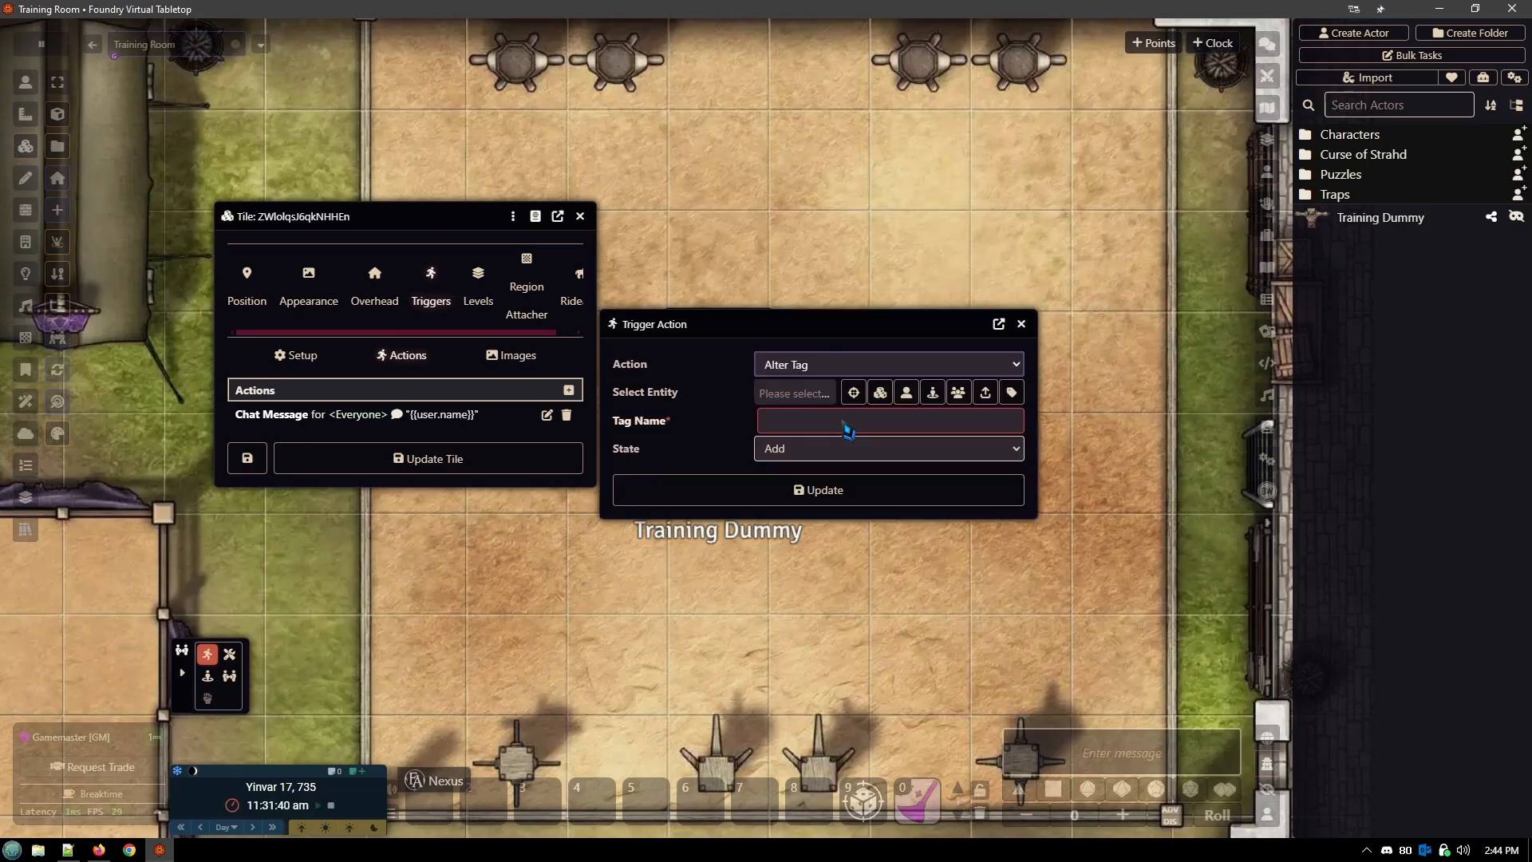
{"action": "left_click", "coordinate": [1012, 391]}
{"action": "left_click", "coordinate": [806, 372]}
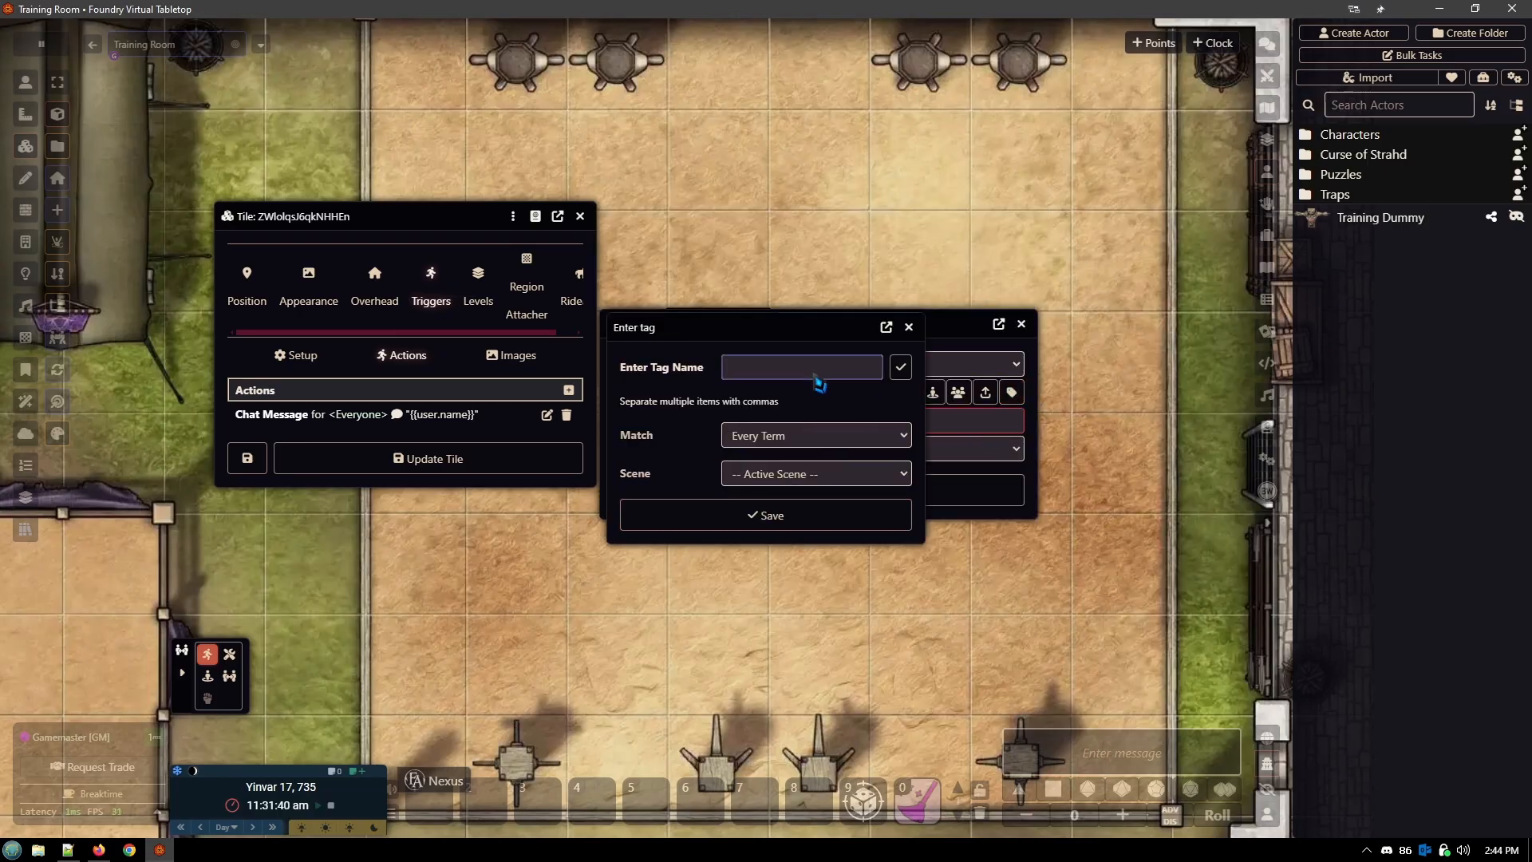
{"action": "type", "text": "dummy,1,alive"}
{"action": "left_click", "coordinate": [774, 518]}
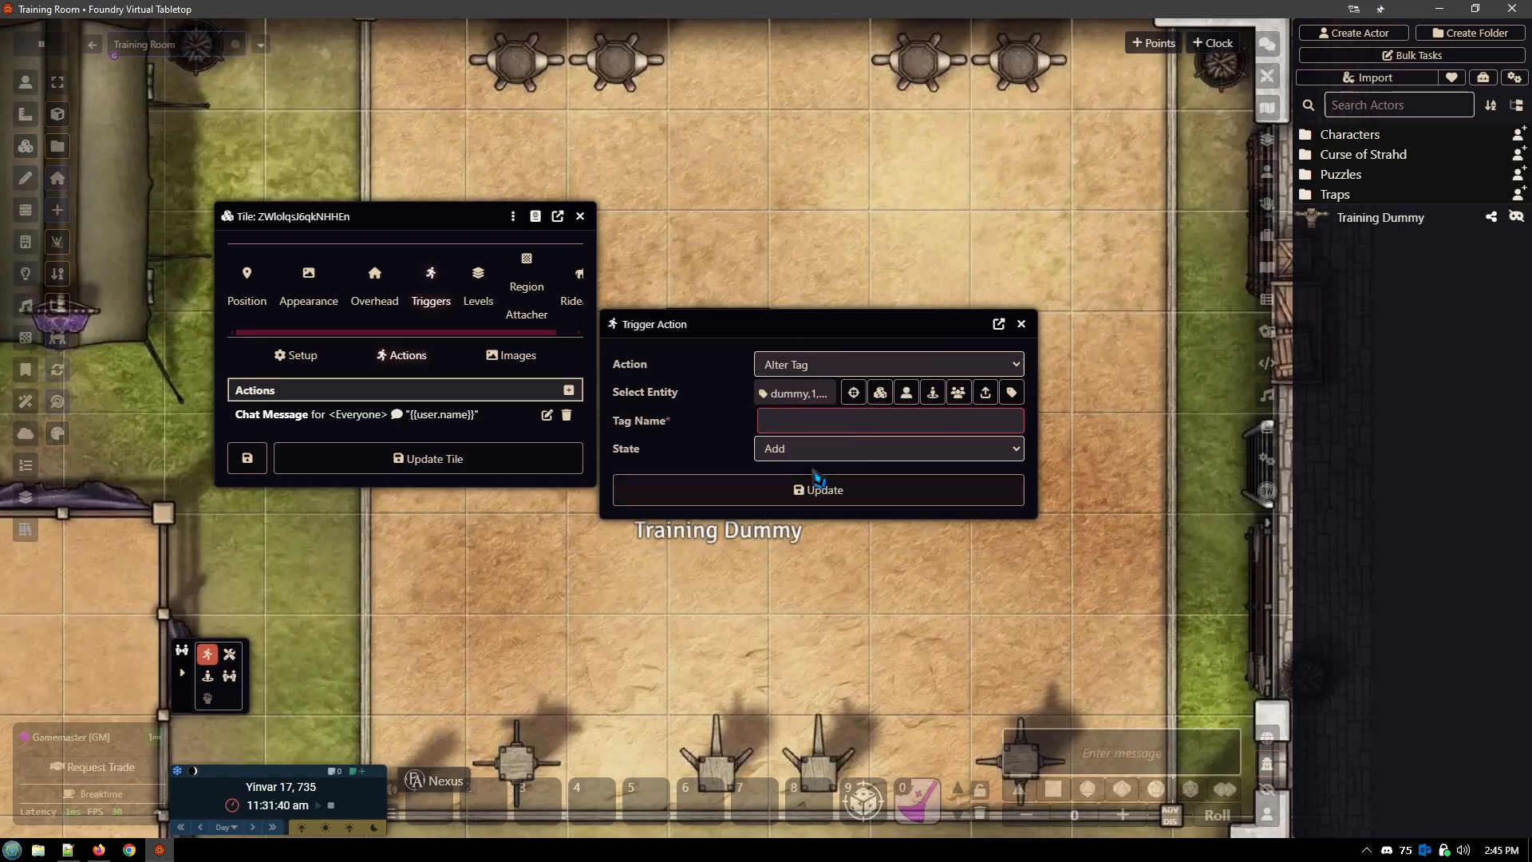
Step: Set the Alter Tag action to remove the tag named alive
{"action": "left_click", "coordinate": [796, 448]}
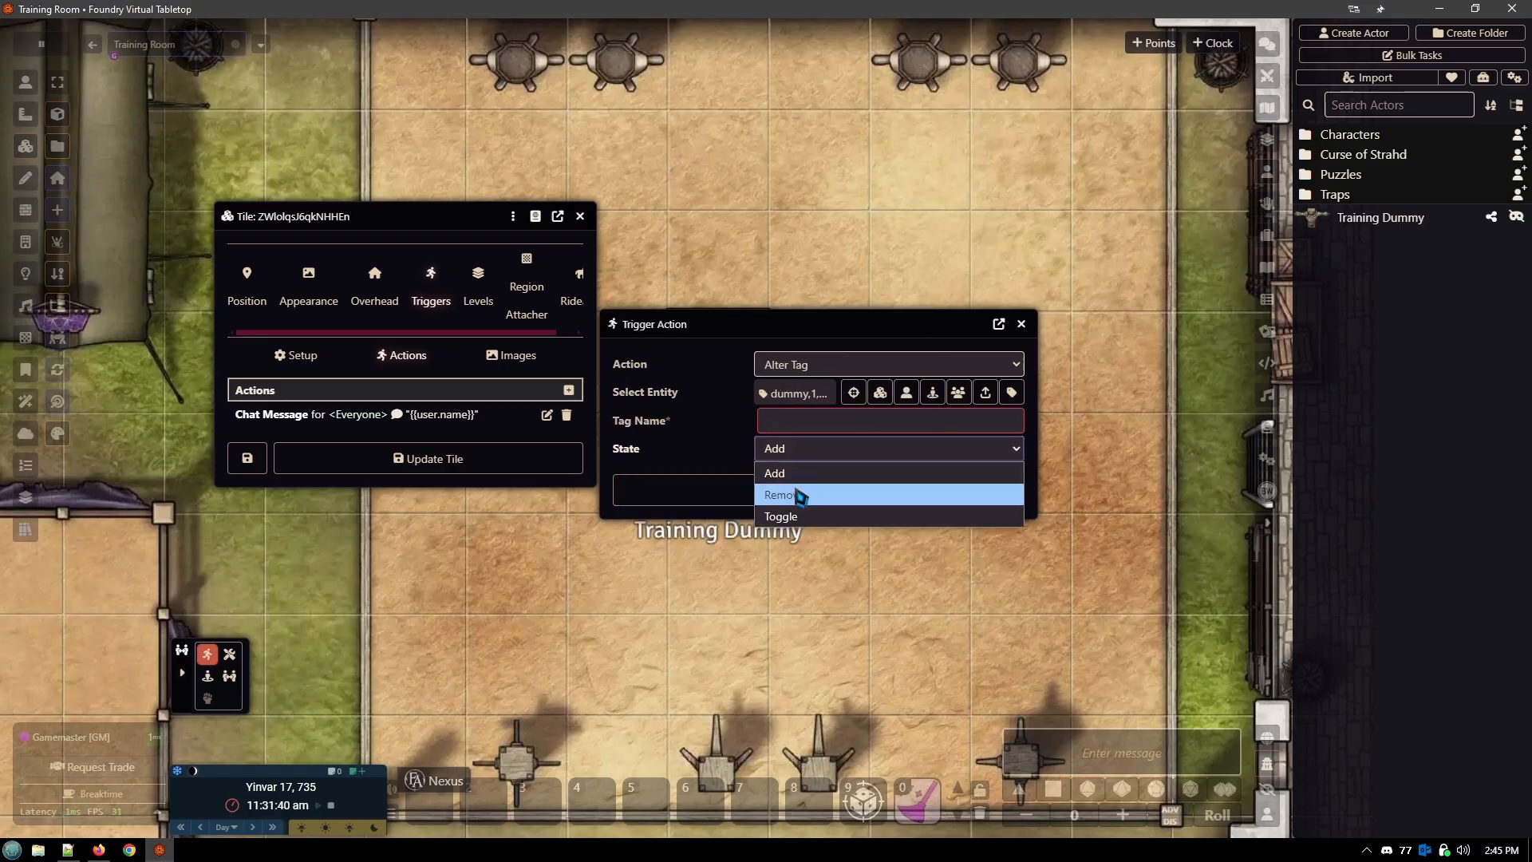
{"action": "left_click", "coordinate": [799, 496]}
{"action": "left_click", "coordinate": [798, 423]}
{"action": "type", "text": "a"}
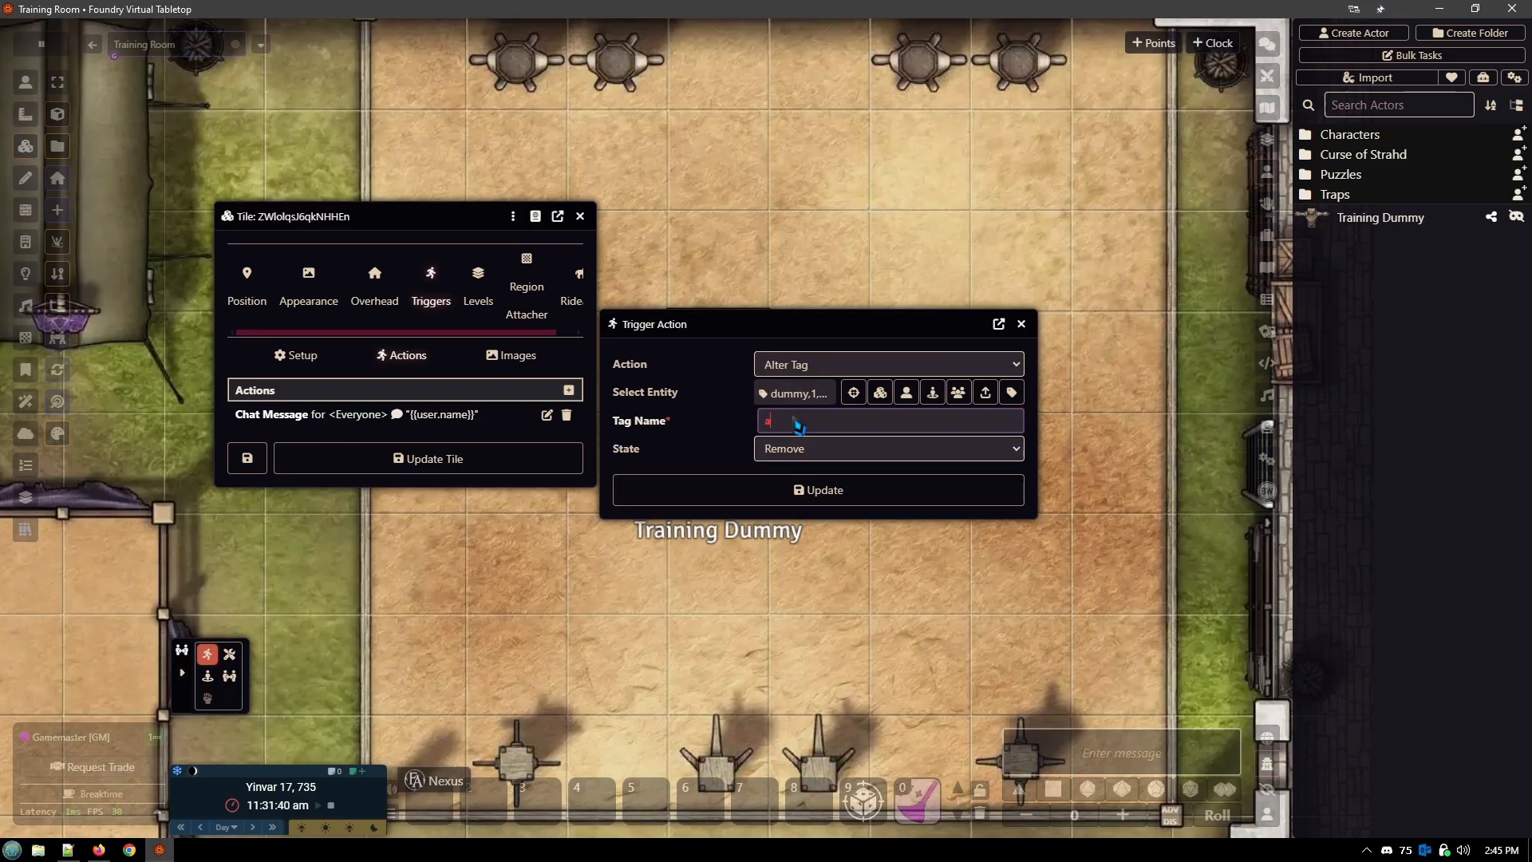
{"action": "type", "text": "live"}
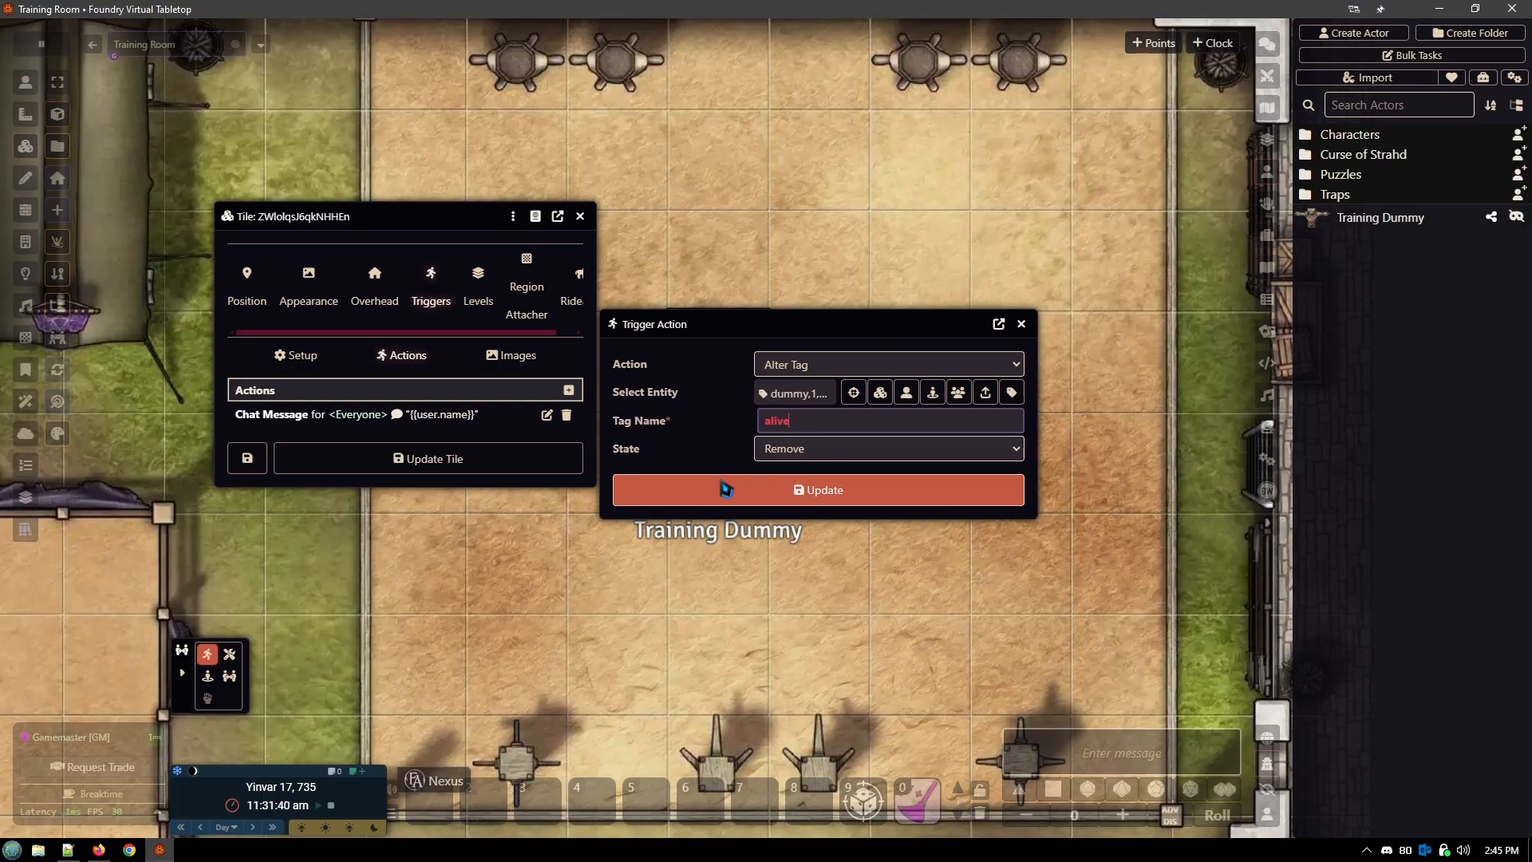
Step: Change the action to Check variable and enter damage as the variable name
{"action": "left_click", "coordinate": [882, 367]}
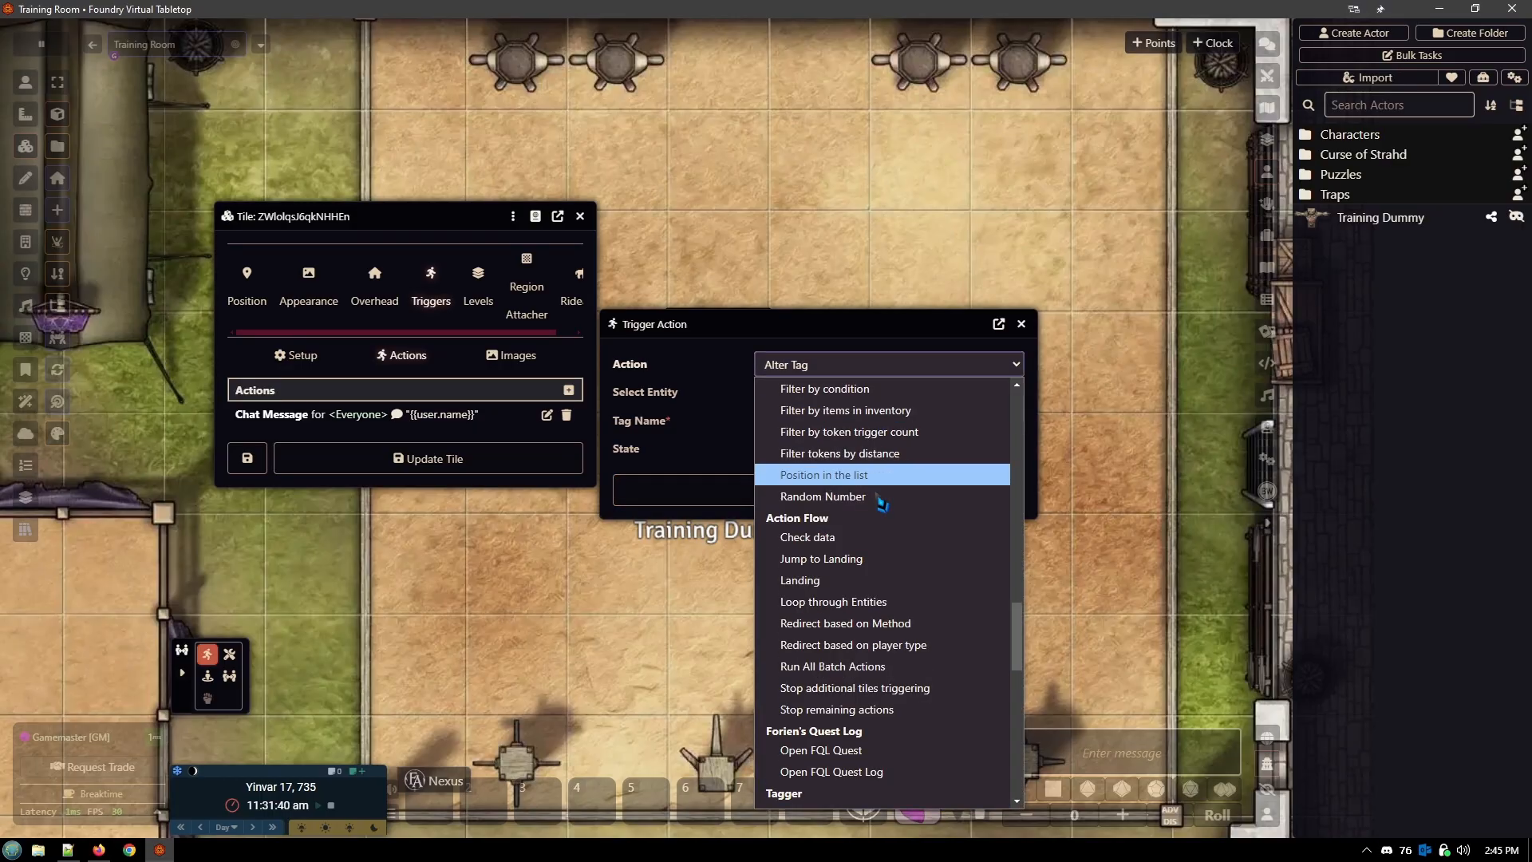
{"action": "scroll", "coordinate": [881, 550], "scroll_direction": "down", "scroll_amount": 5}
{"action": "scroll", "coordinate": [881, 576], "scroll_direction": "up", "scroll_amount": 8}
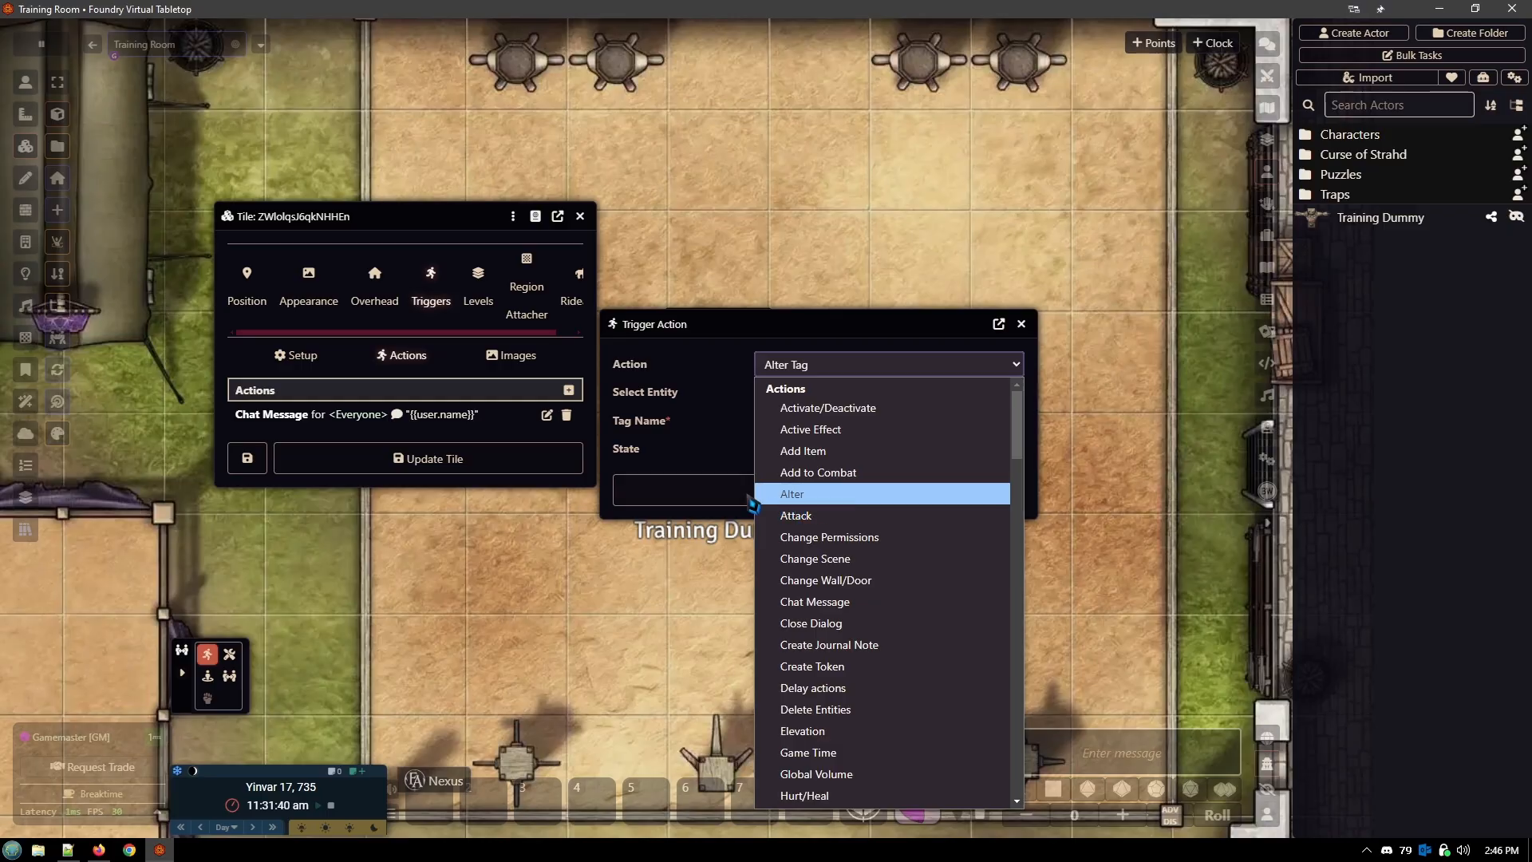
{"action": "scroll", "coordinate": [828, 541], "scroll_direction": "down", "scroll_amount": 12}
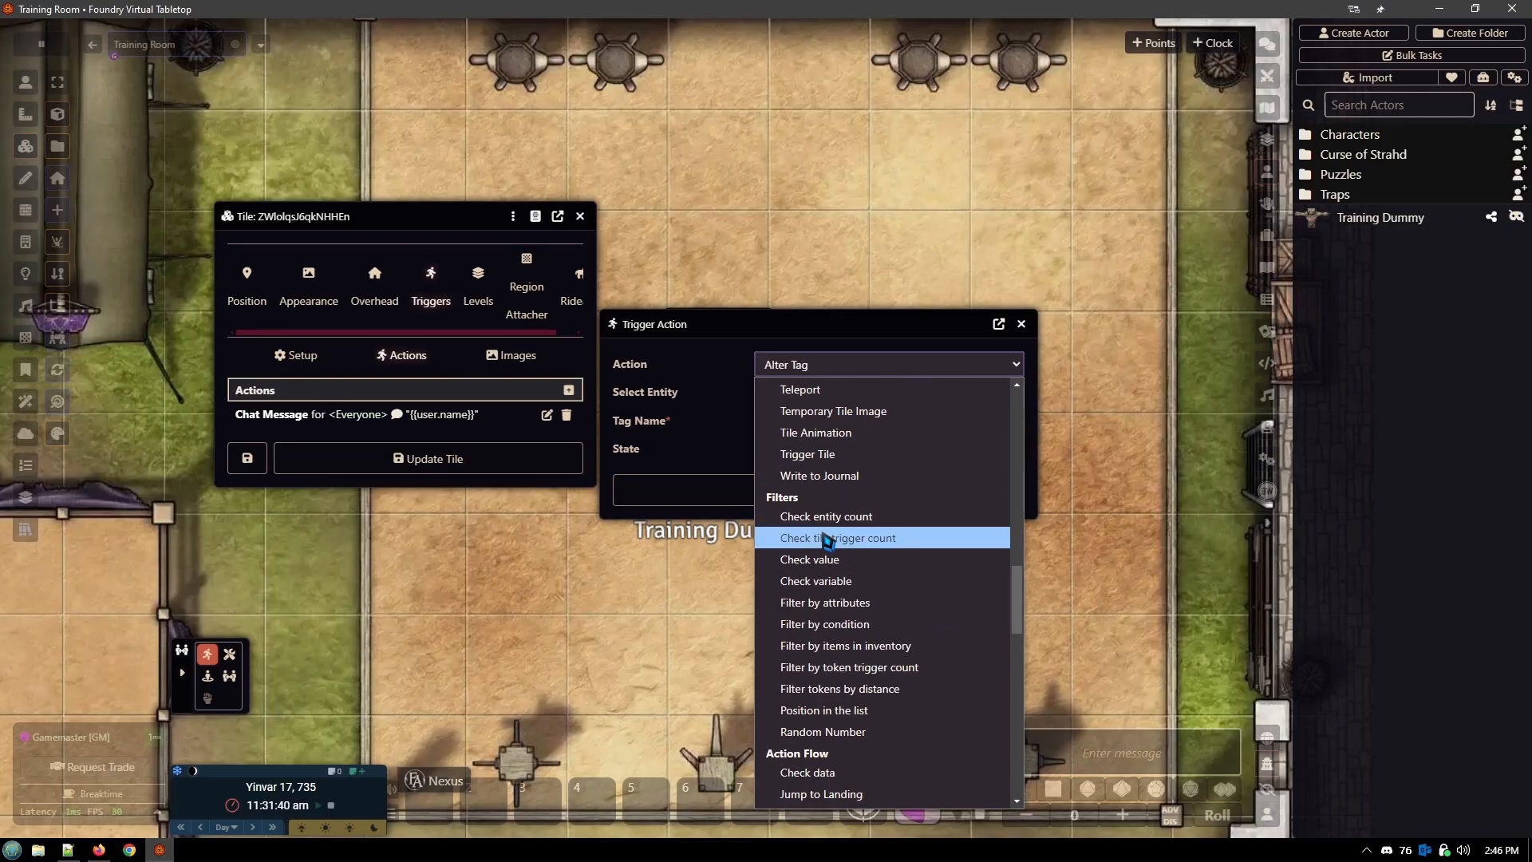
{"action": "left_click", "coordinate": [798, 585]}
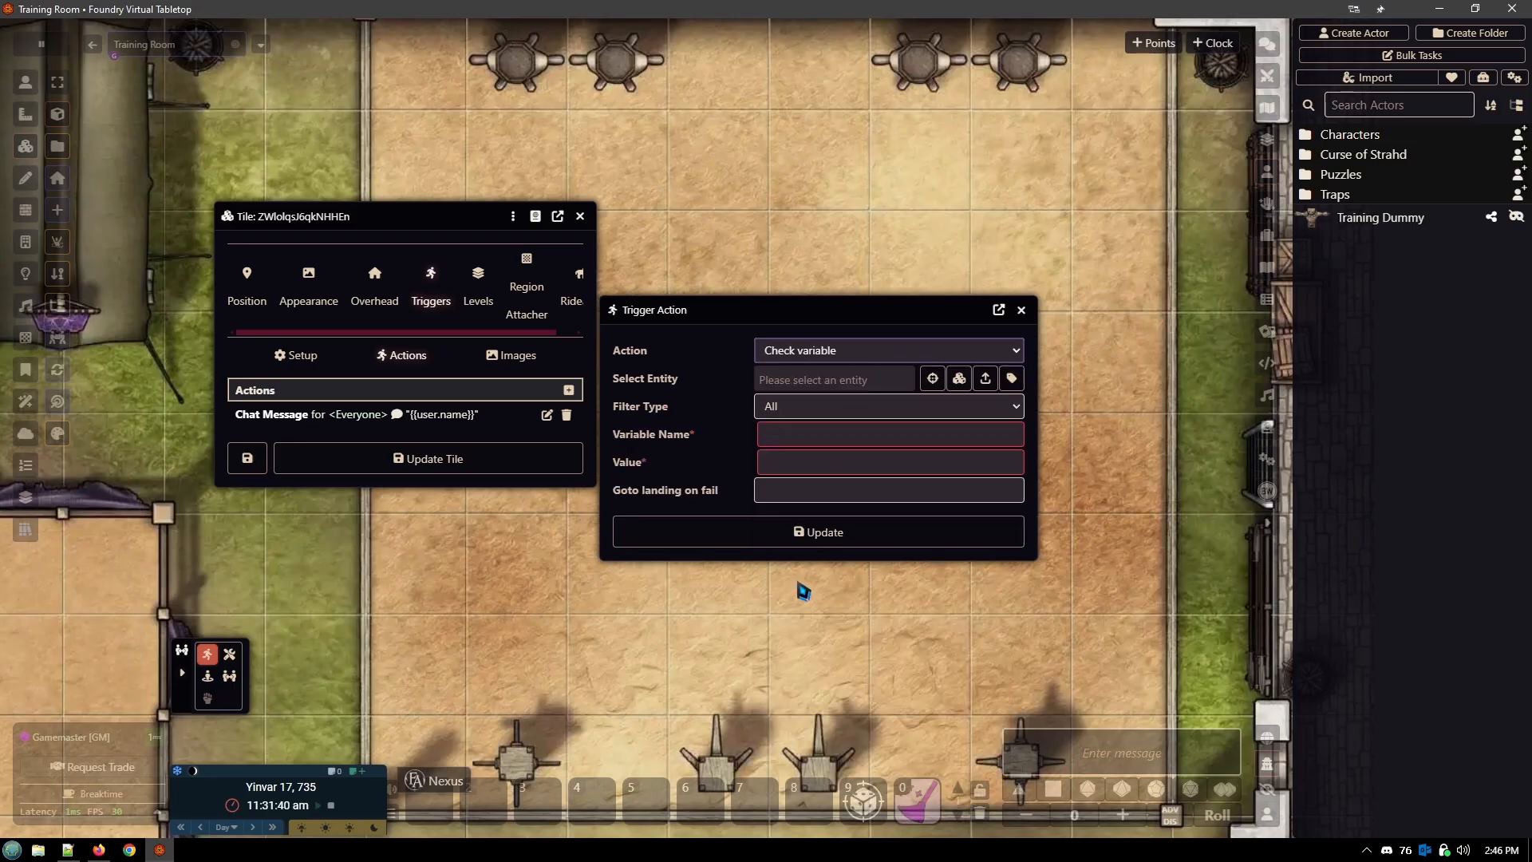
{"action": "left_click", "coordinate": [795, 439]}
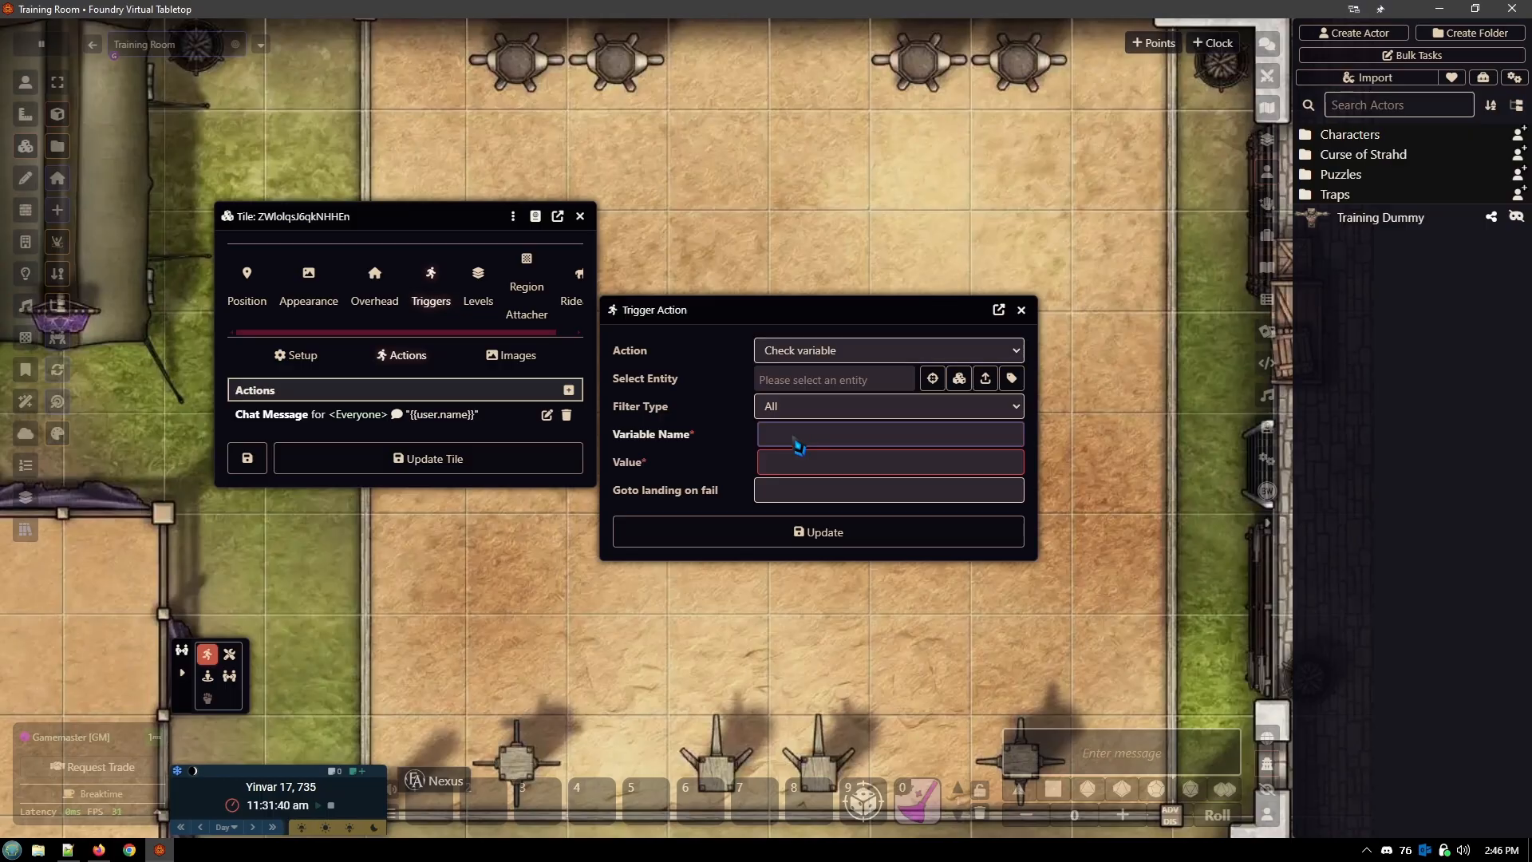
{"action": "type", "text": "damage"}
Step: Enter "= {{variable.fulldamage}}/2" as the value the damage variable is checked against
{"action": "left_click", "coordinate": [791, 466]}
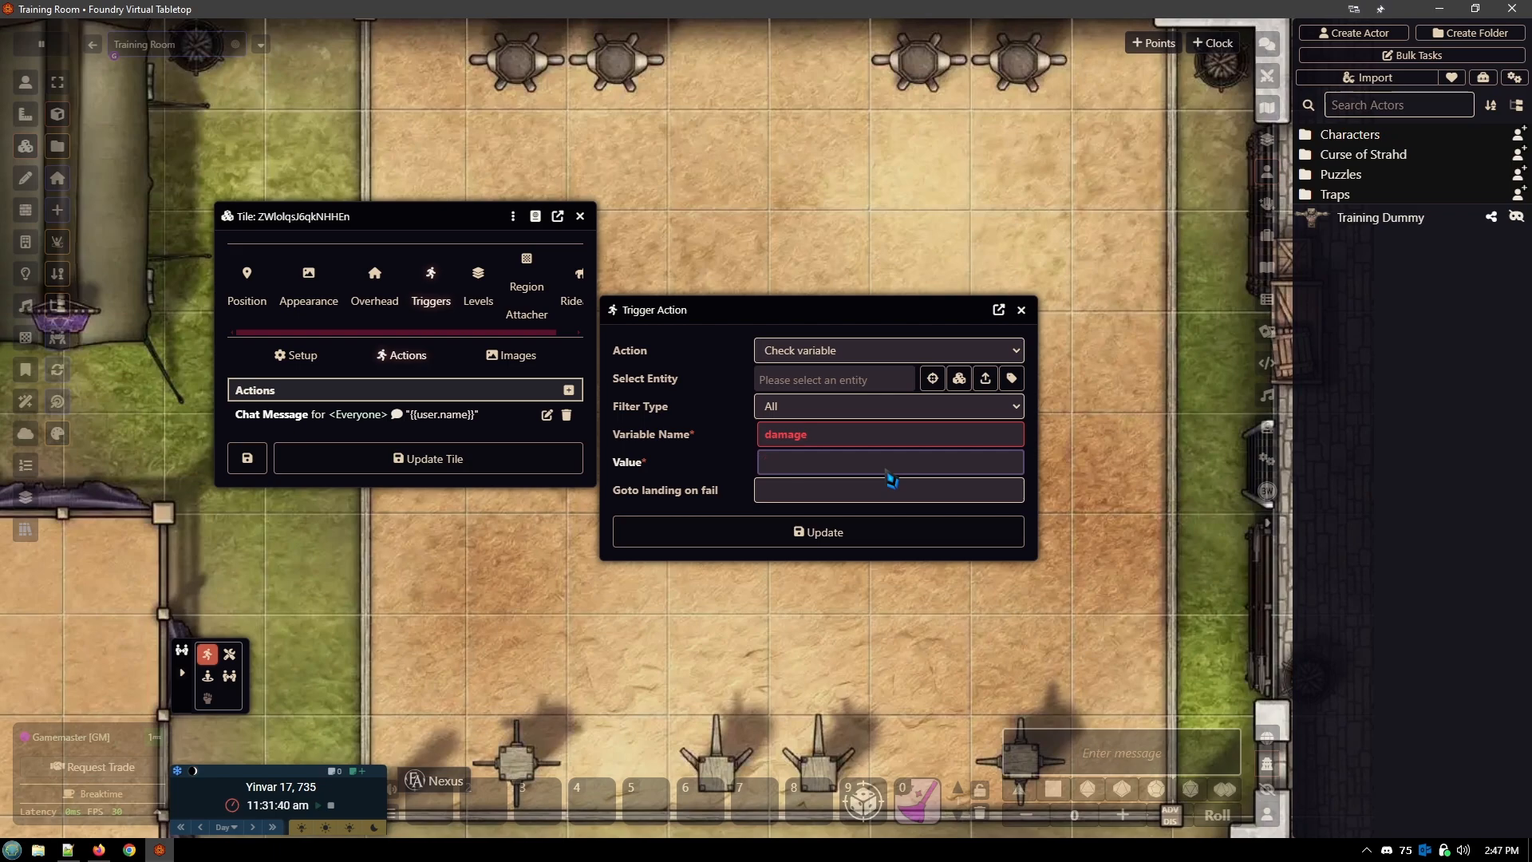
{"action": "type", "text": "{{variable."}
{"action": "key", "text": "Home"}
{"action": "type", "text": "="}
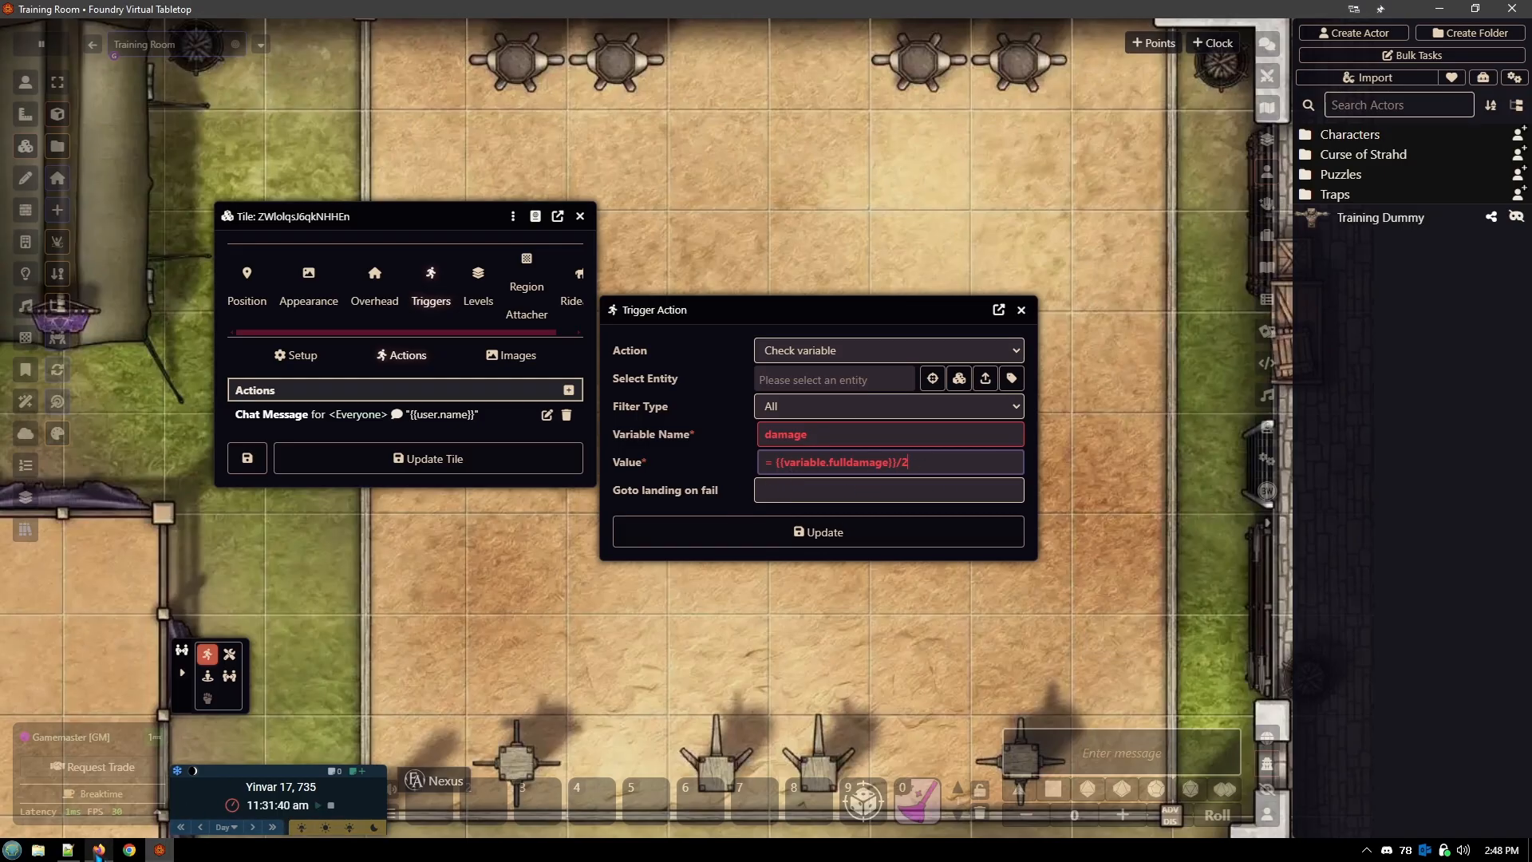
Step: Consult the handlebar expressions on the wiki page in Firefox, and return to Foundry to discard the Check variable action
{"action": "left_click", "coordinate": [97, 850]}
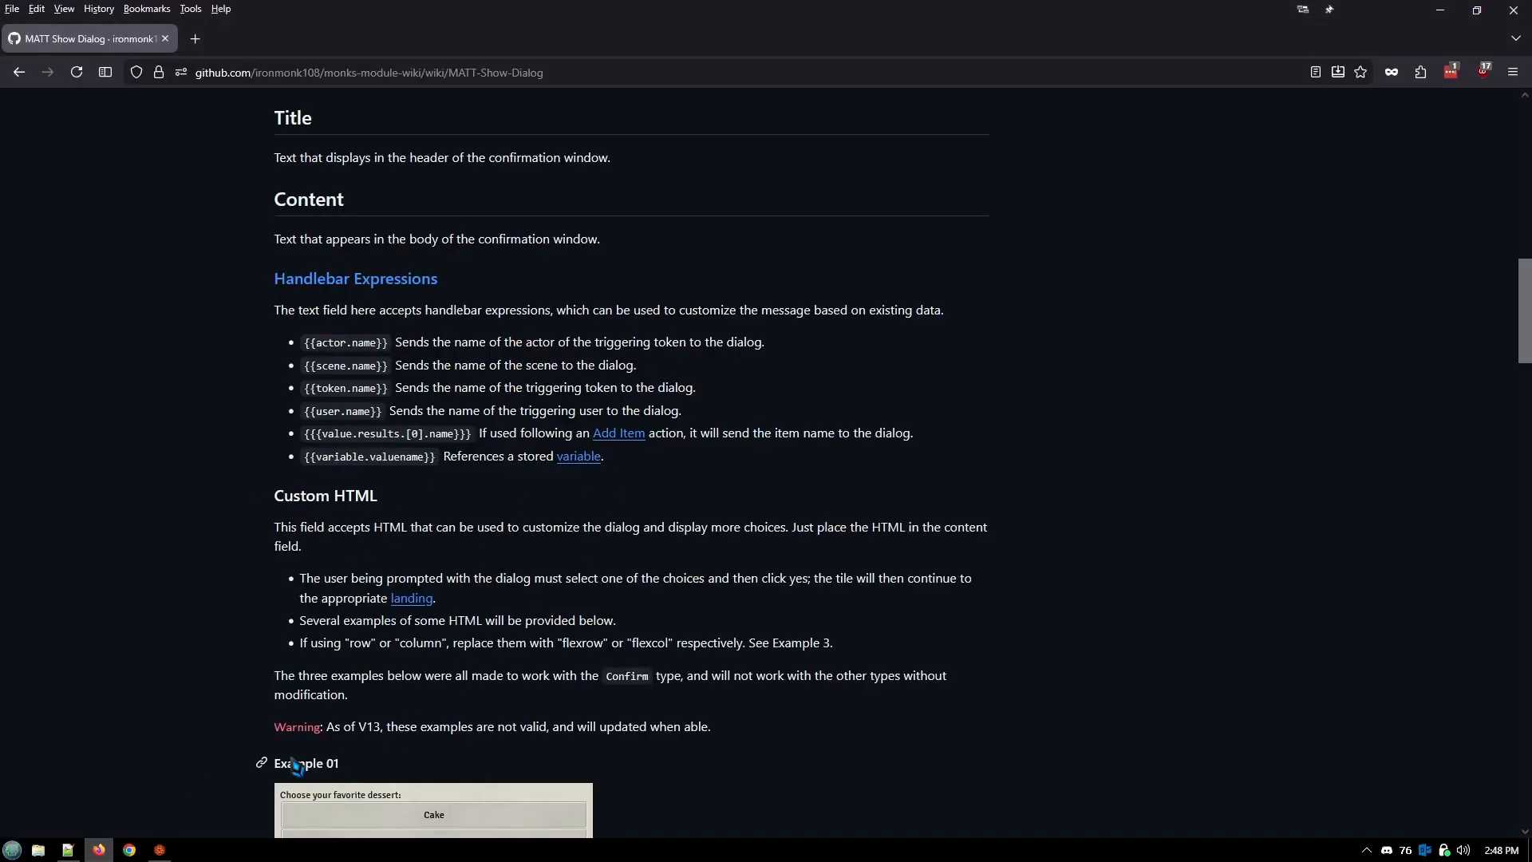
{"action": "left_click", "coordinate": [159, 850]}
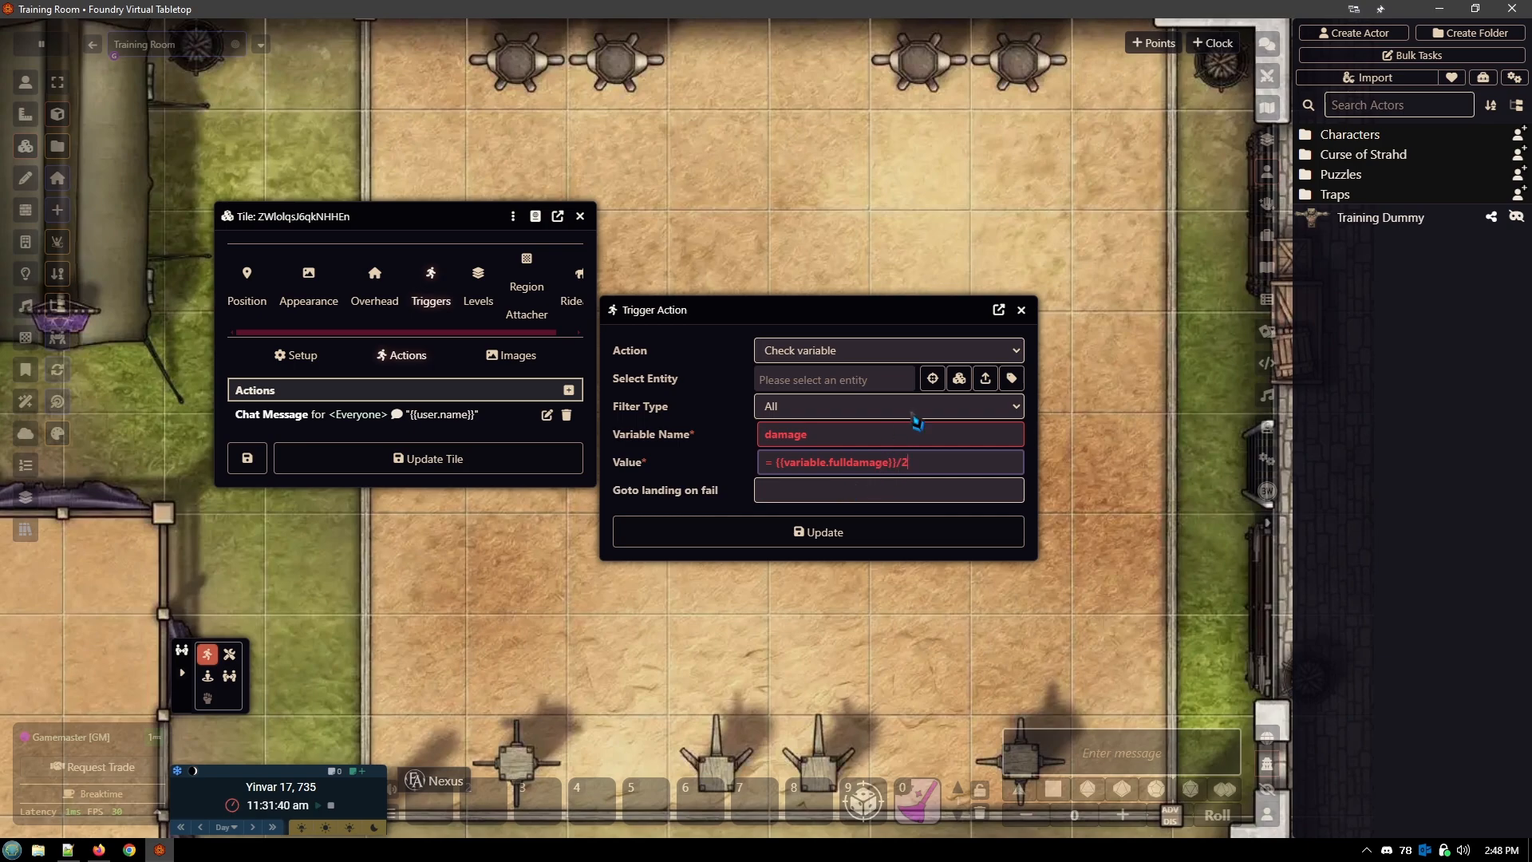
{"action": "left_click", "coordinate": [1021, 311]}
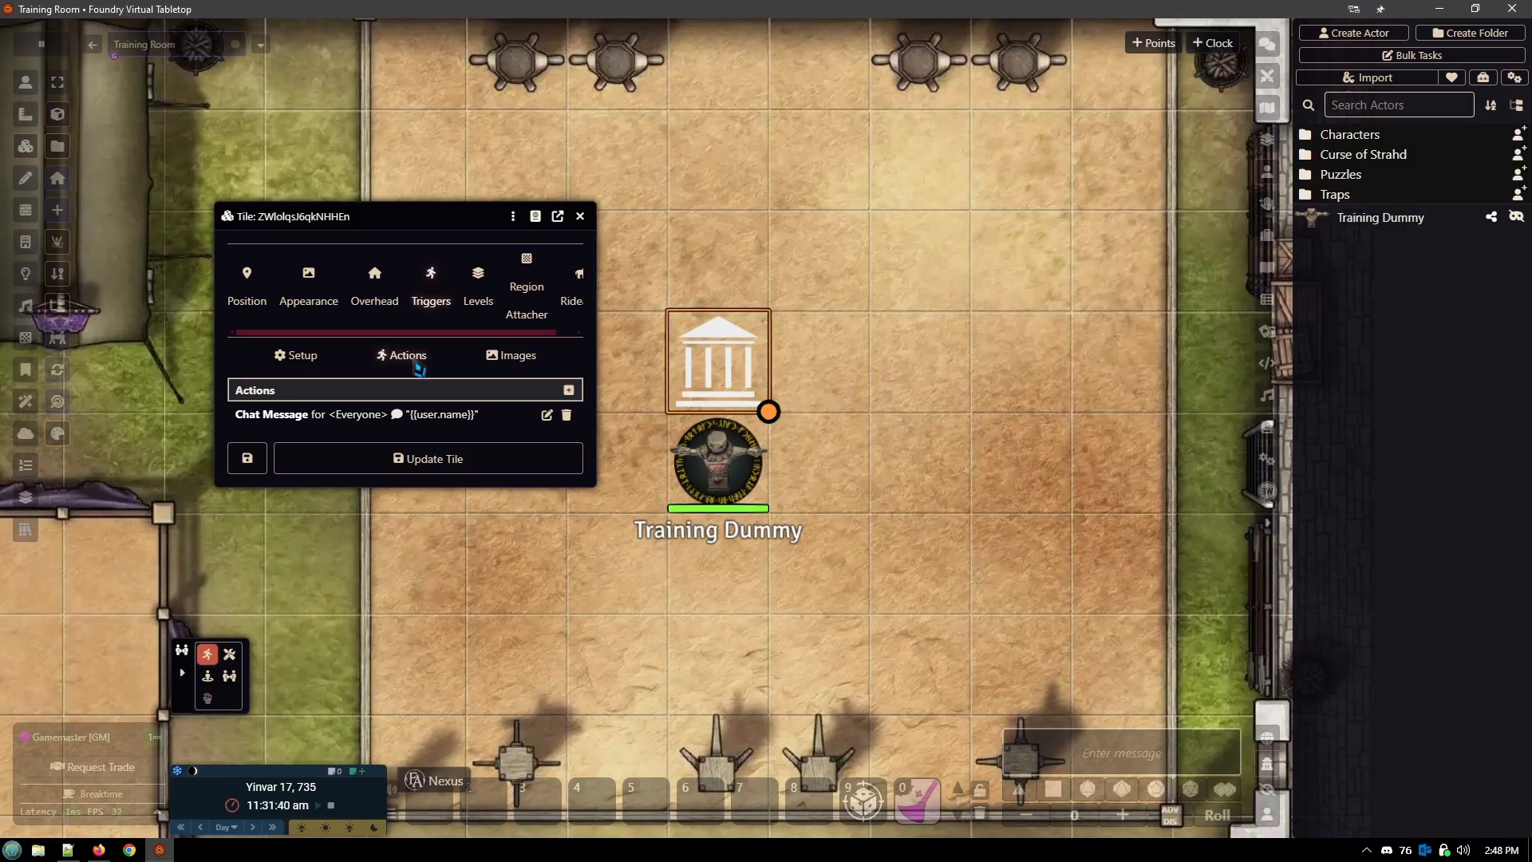
Step: Add a Landing action named {{token.name}} to the tile's actions
{"action": "left_click", "coordinate": [568, 391]}
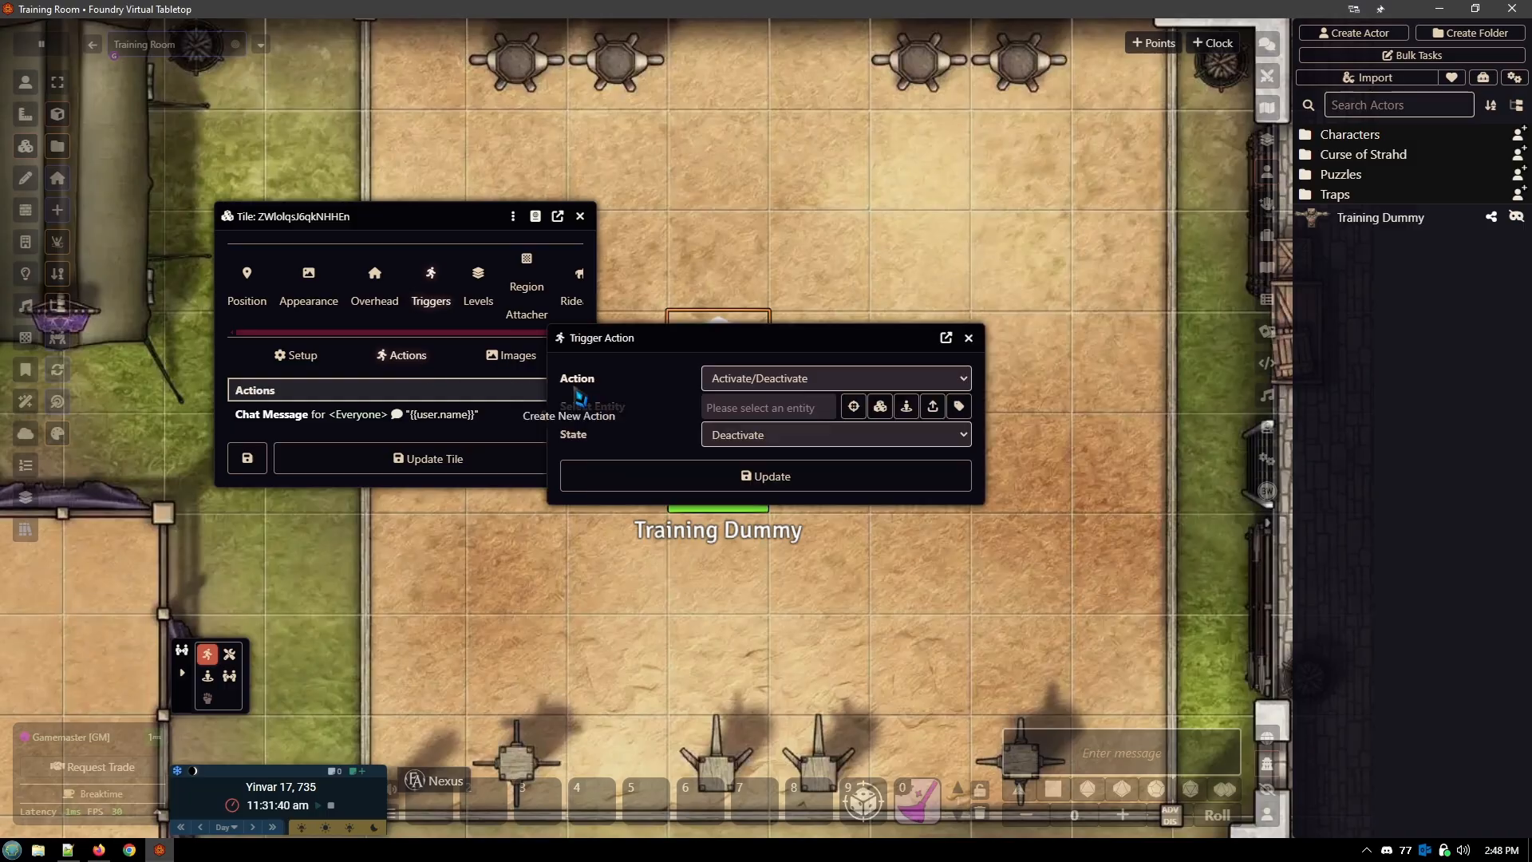
{"action": "left_click", "coordinate": [774, 380]}
{"action": "scroll", "coordinate": [864, 521], "scroll_direction": "down", "scroll_amount": 10}
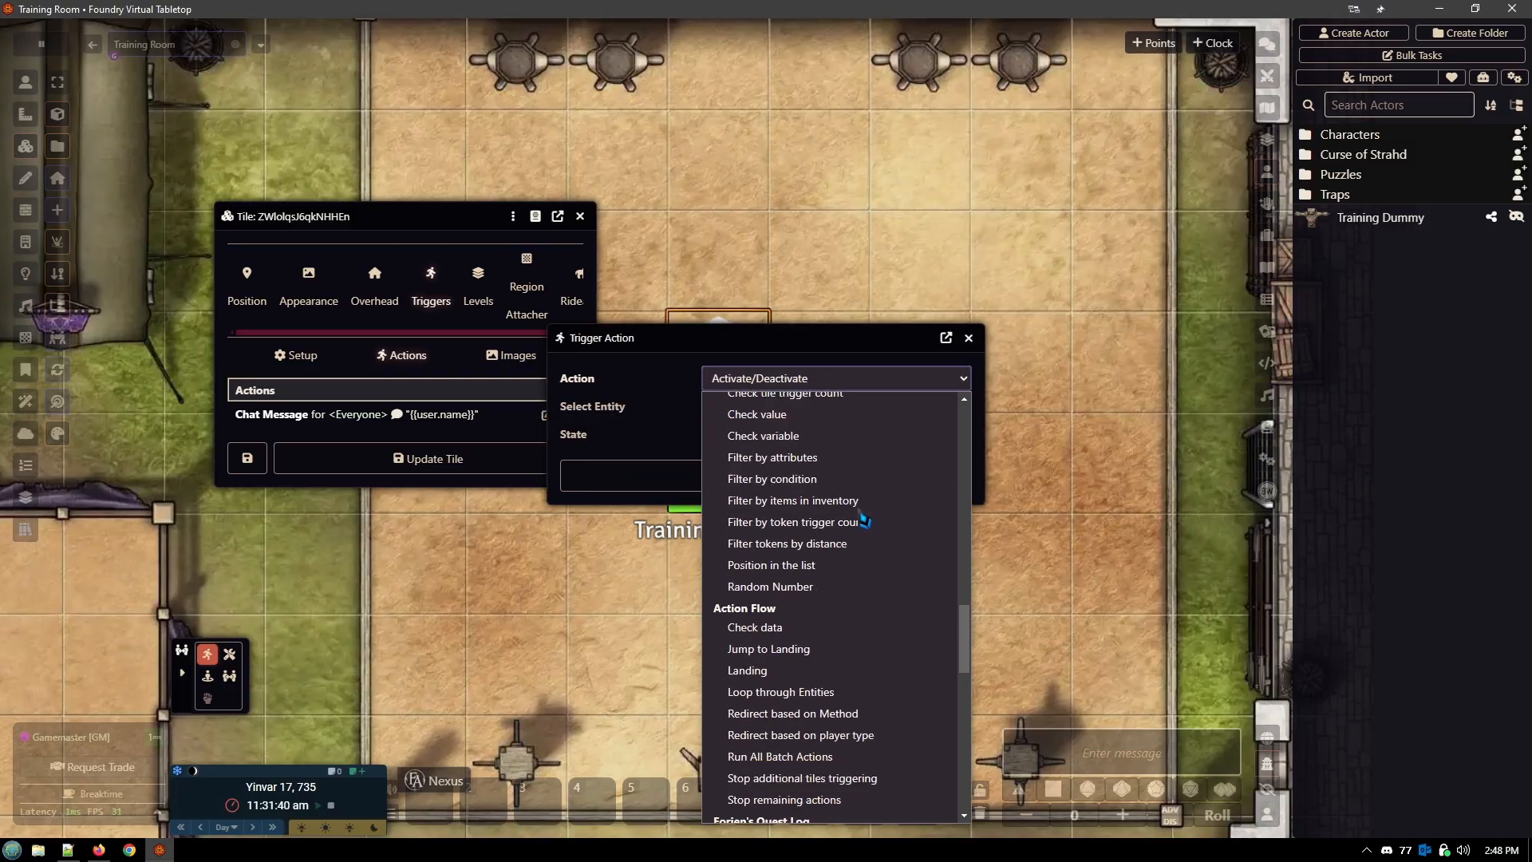
{"action": "left_click", "coordinate": [750, 670]}
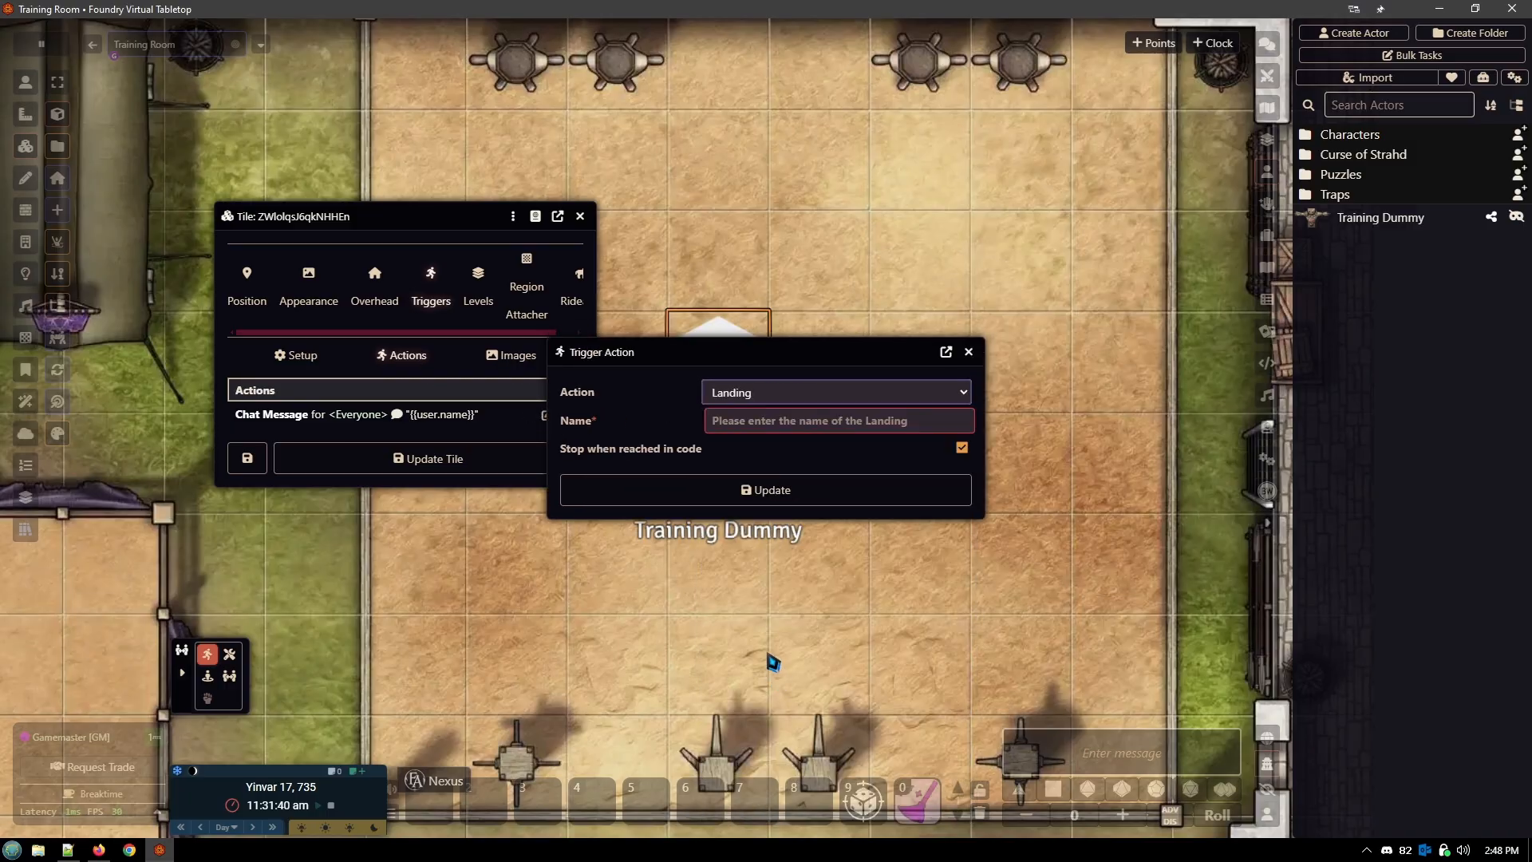
{"action": "left_click", "coordinate": [762, 433]}
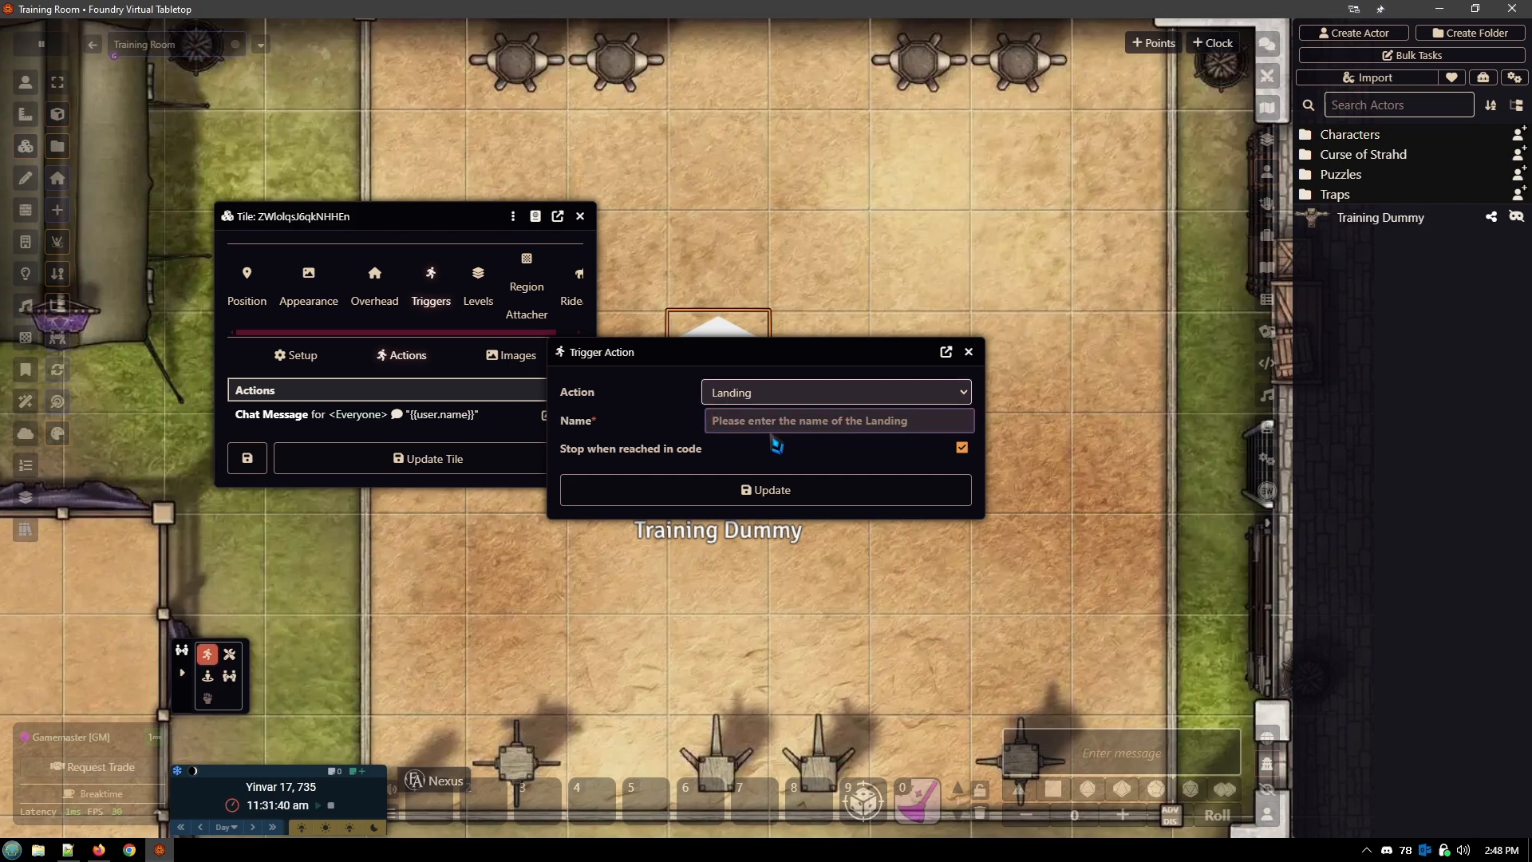
{"action": "type", "text": "("}
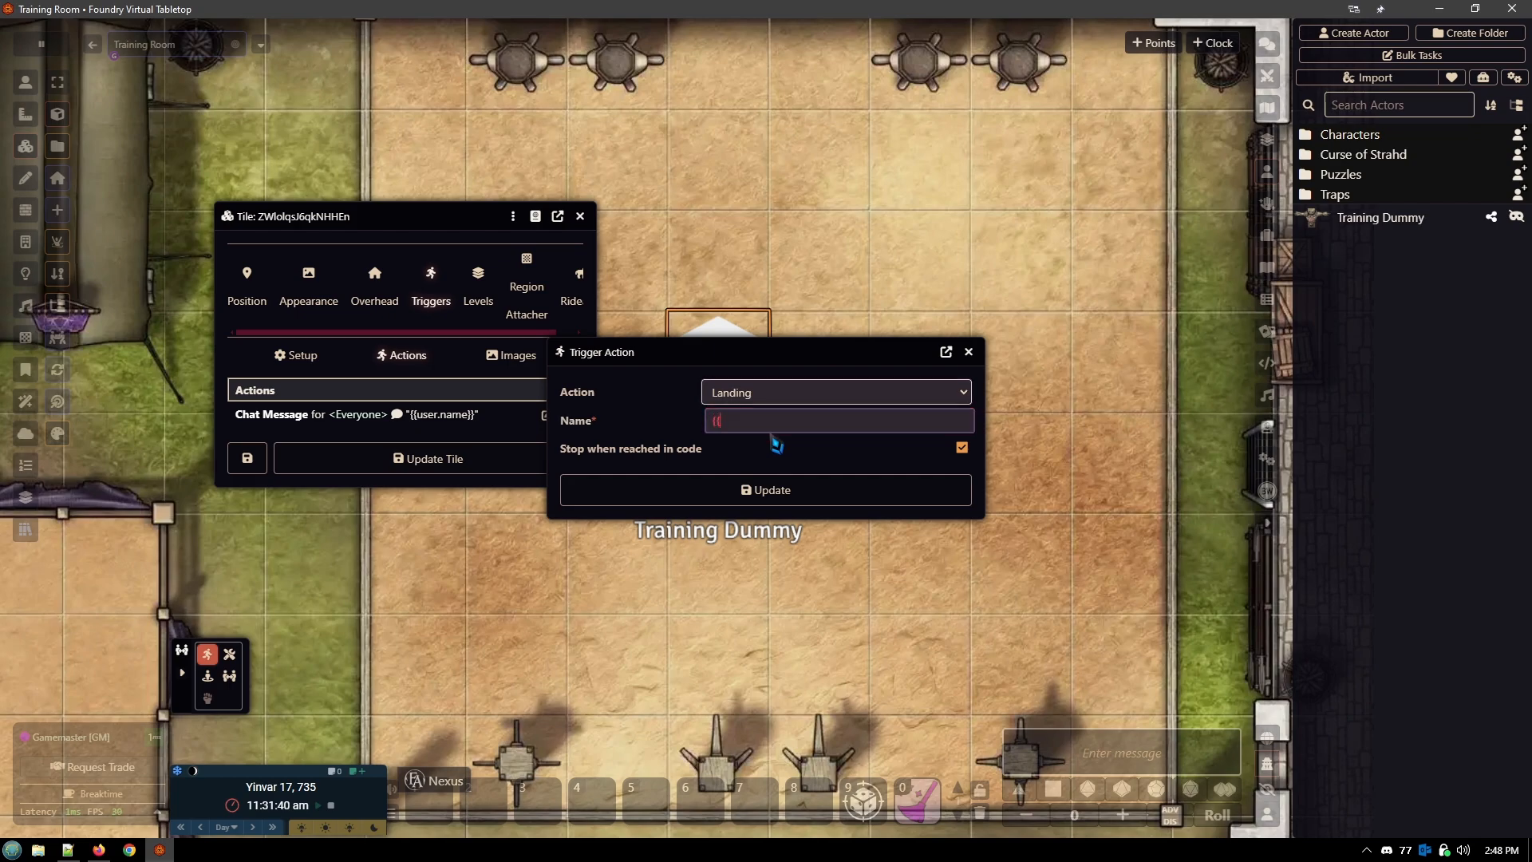
{"action": "type", "text": "{token.name"}
{"action": "left_click", "coordinate": [768, 487]}
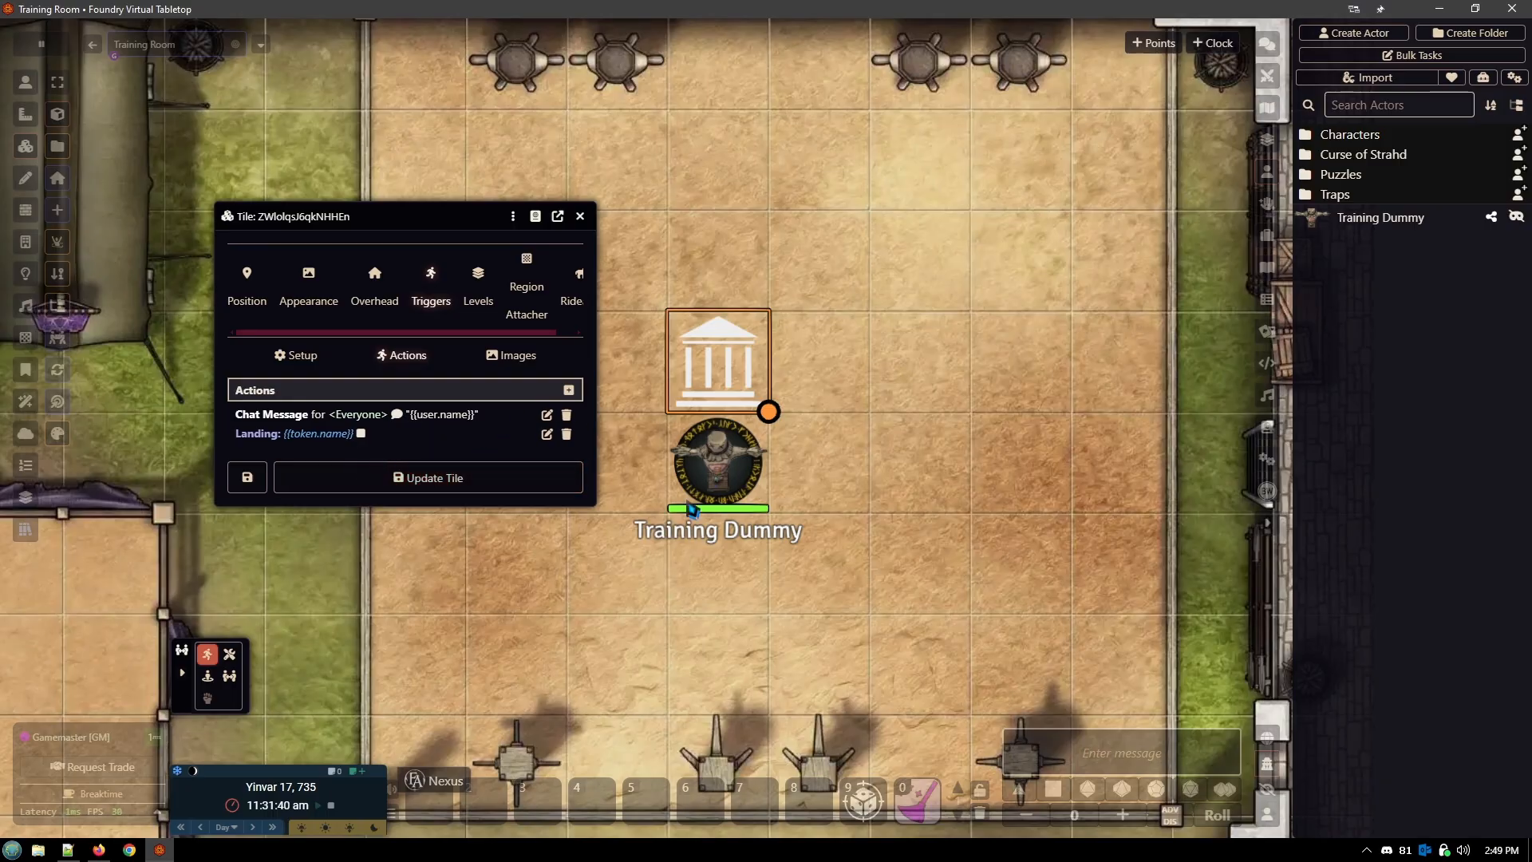
Step: Add a Jump to Landing action that targets the landing name {{token.name}}
{"action": "left_click", "coordinate": [569, 391]}
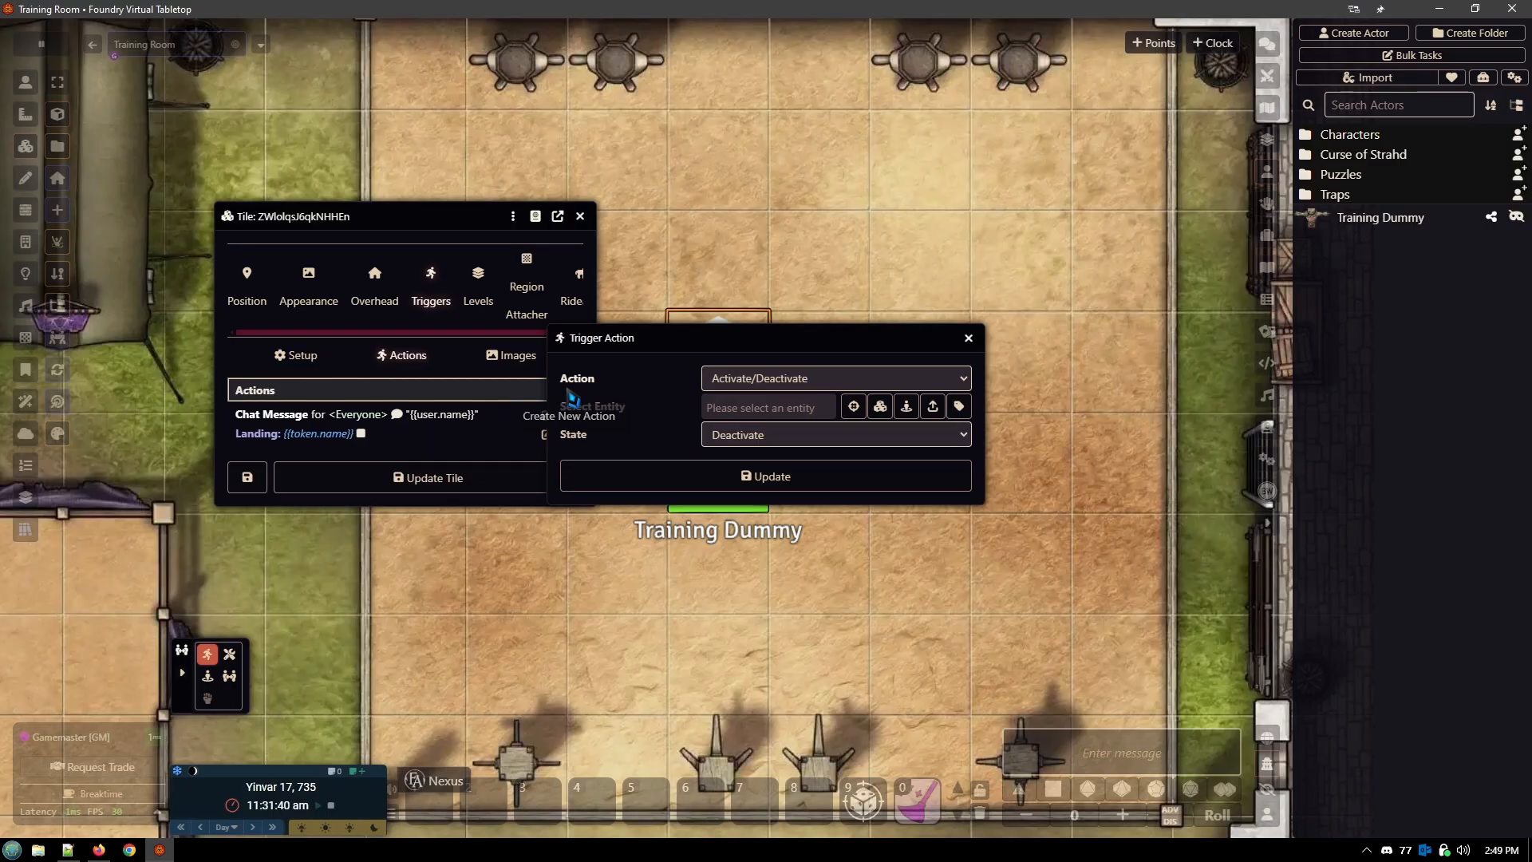
{"action": "left_click", "coordinate": [787, 380]}
{"action": "scroll", "coordinate": [870, 626], "scroll_direction": "down", "scroll_amount": 5}
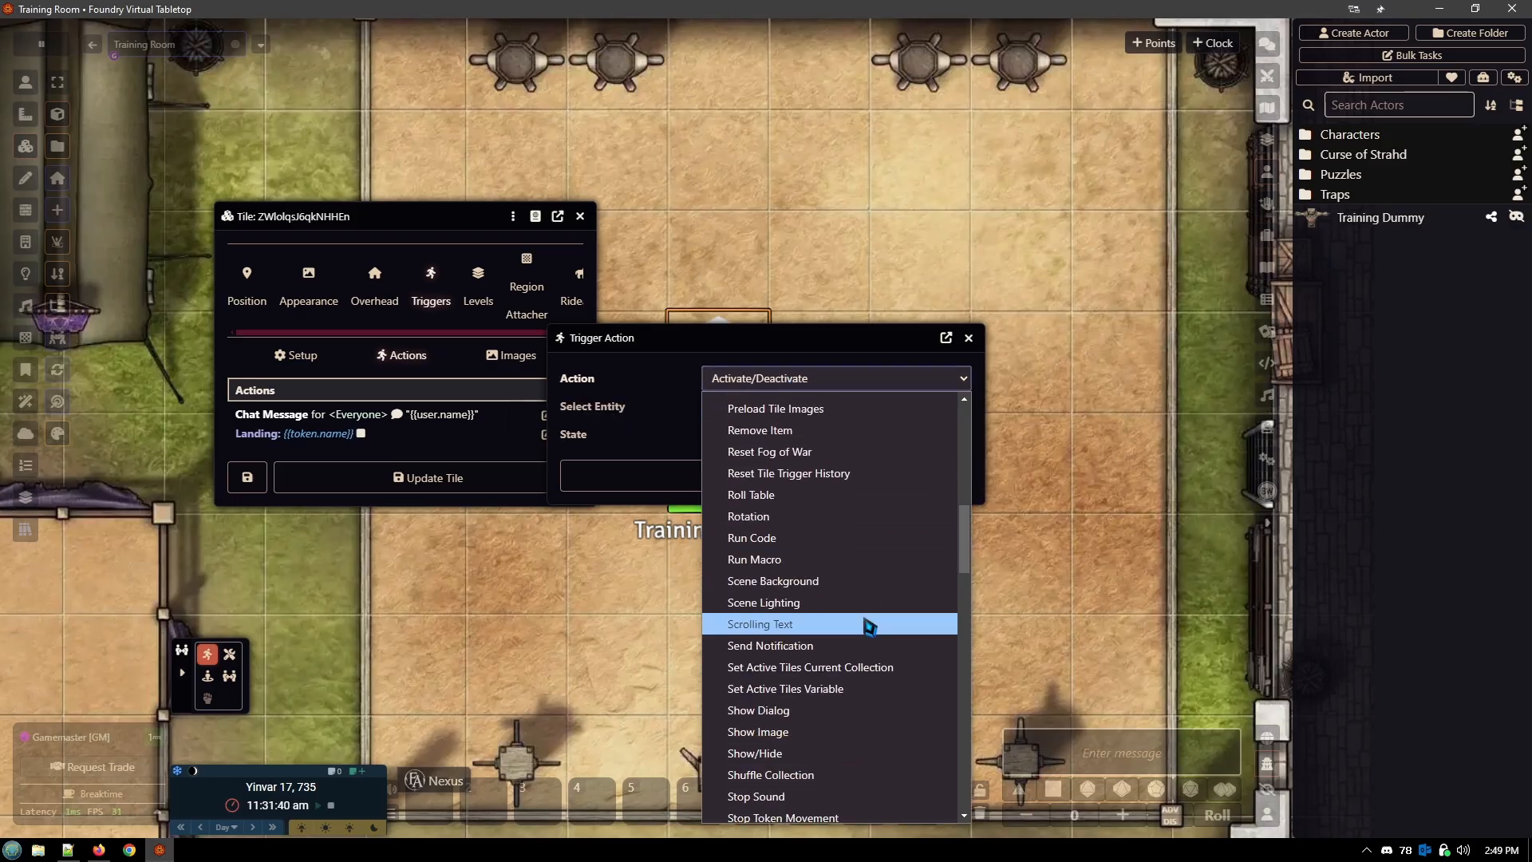
{"action": "scroll", "coordinate": [870, 626], "scroll_direction": "down", "scroll_amount": 6}
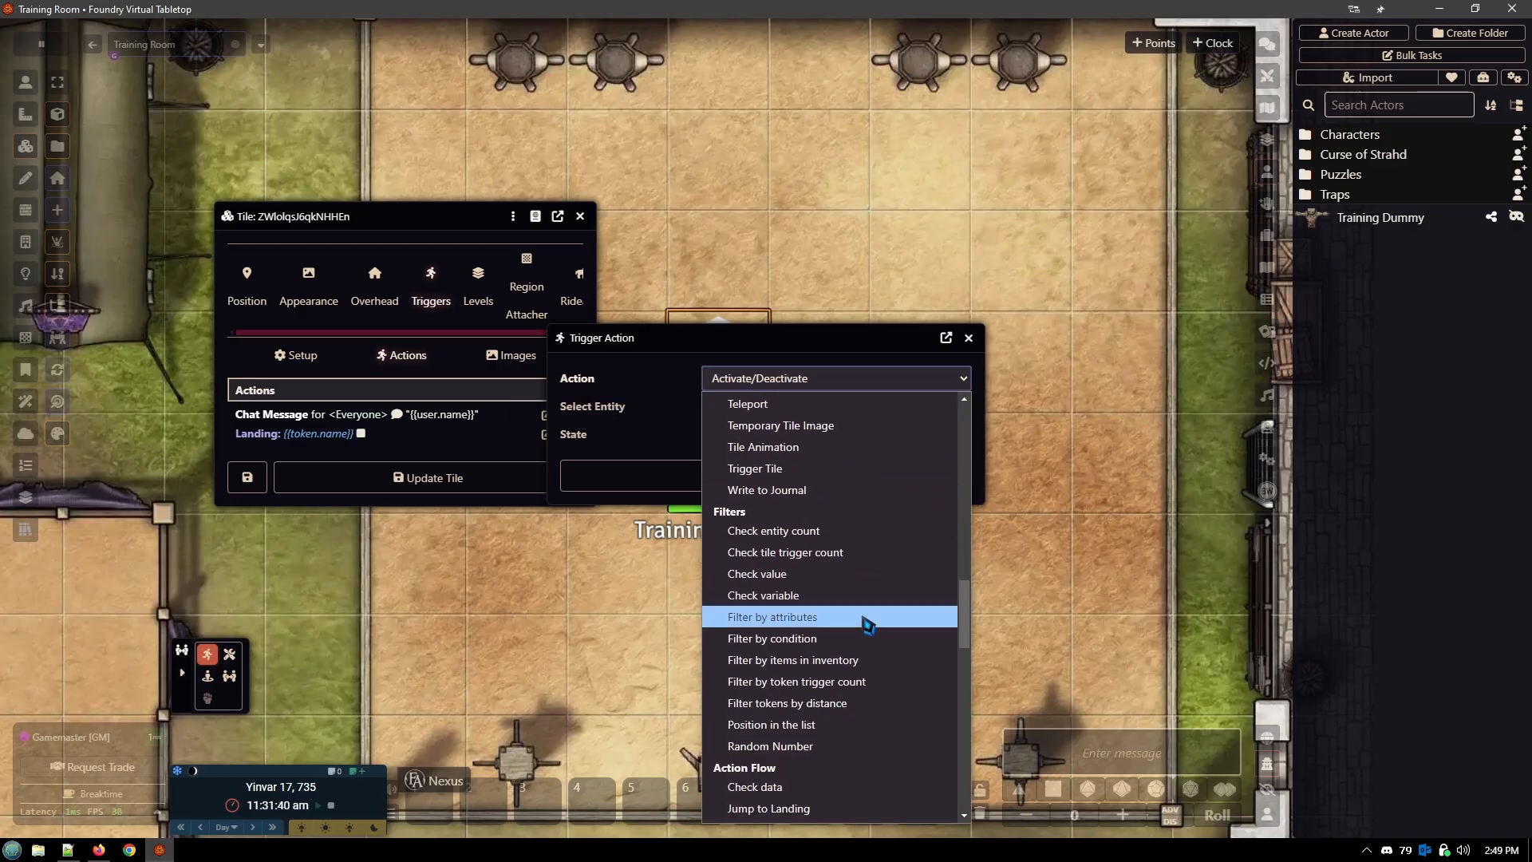
{"action": "scroll", "coordinate": [868, 625], "scroll_direction": "down", "scroll_amount": 2}
{"action": "left_click", "coordinate": [821, 641]}
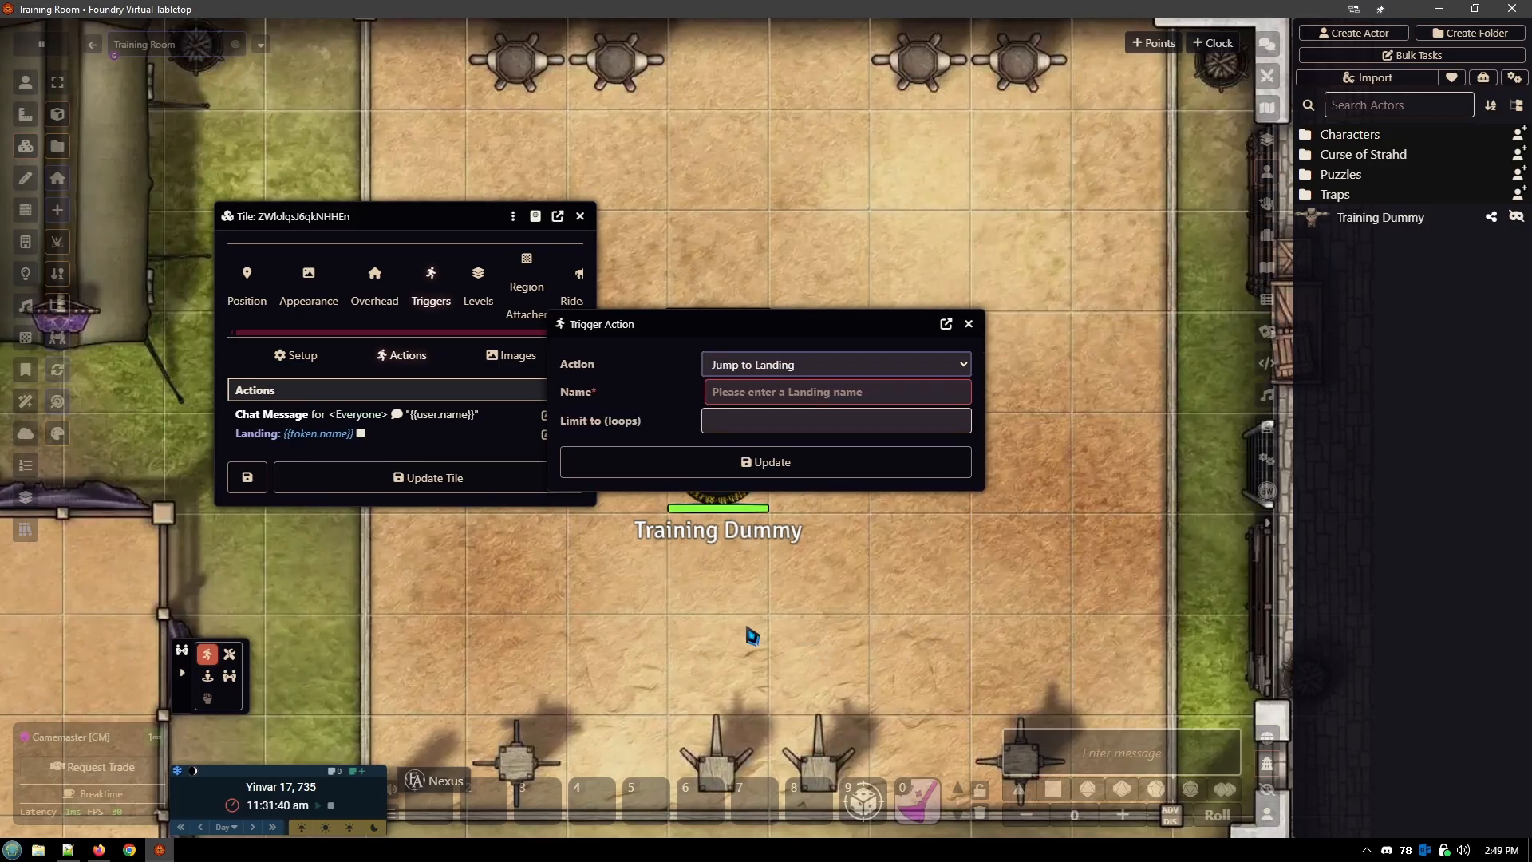
{"action": "left_click", "coordinate": [740, 399]}
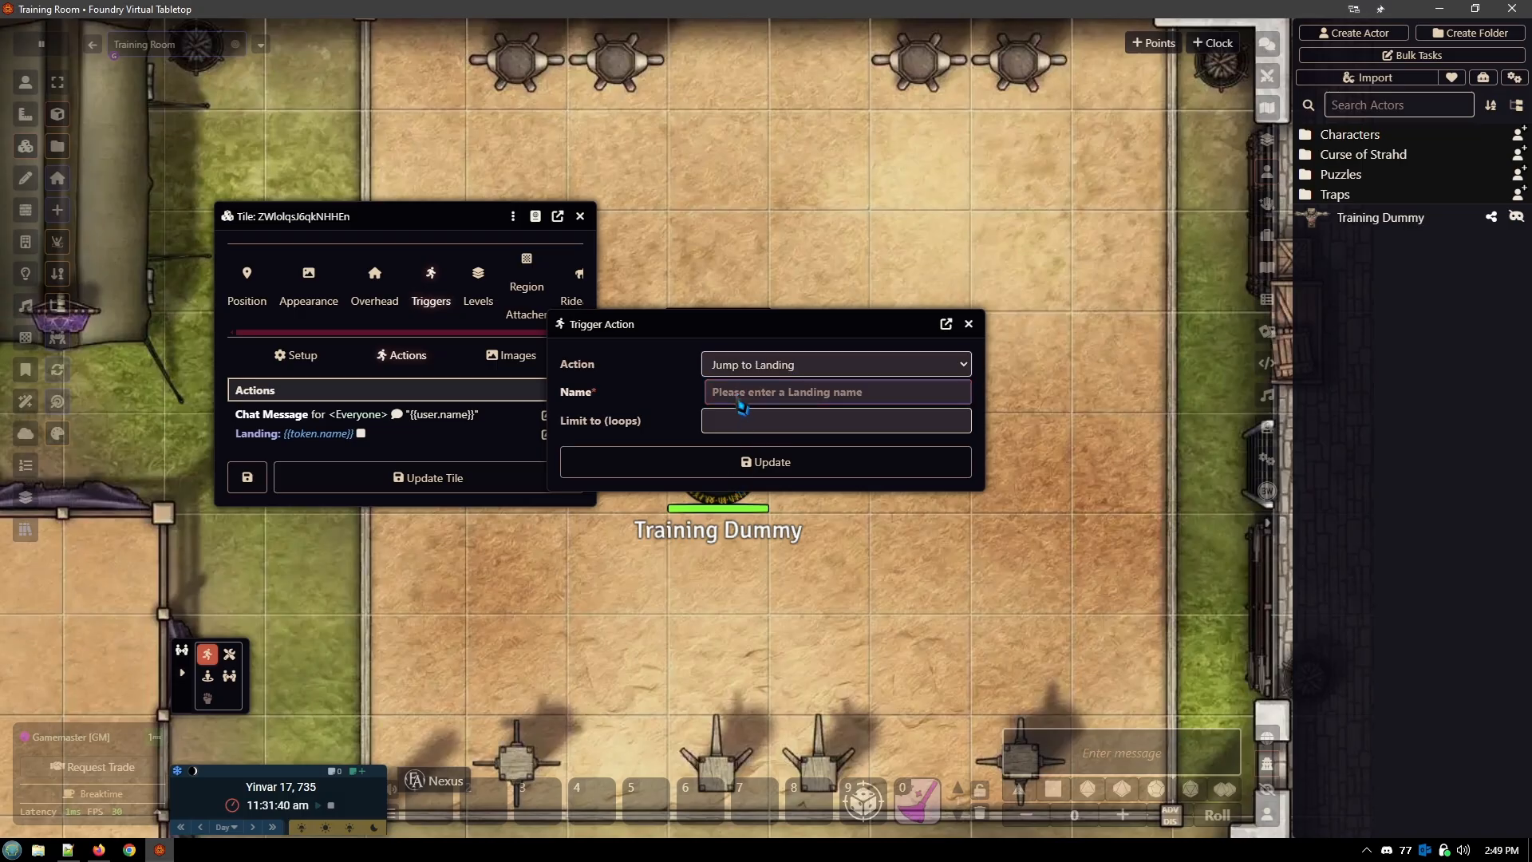
{"action": "type", "text": "{{token.name"}
{"action": "left_click", "coordinate": [735, 469]}
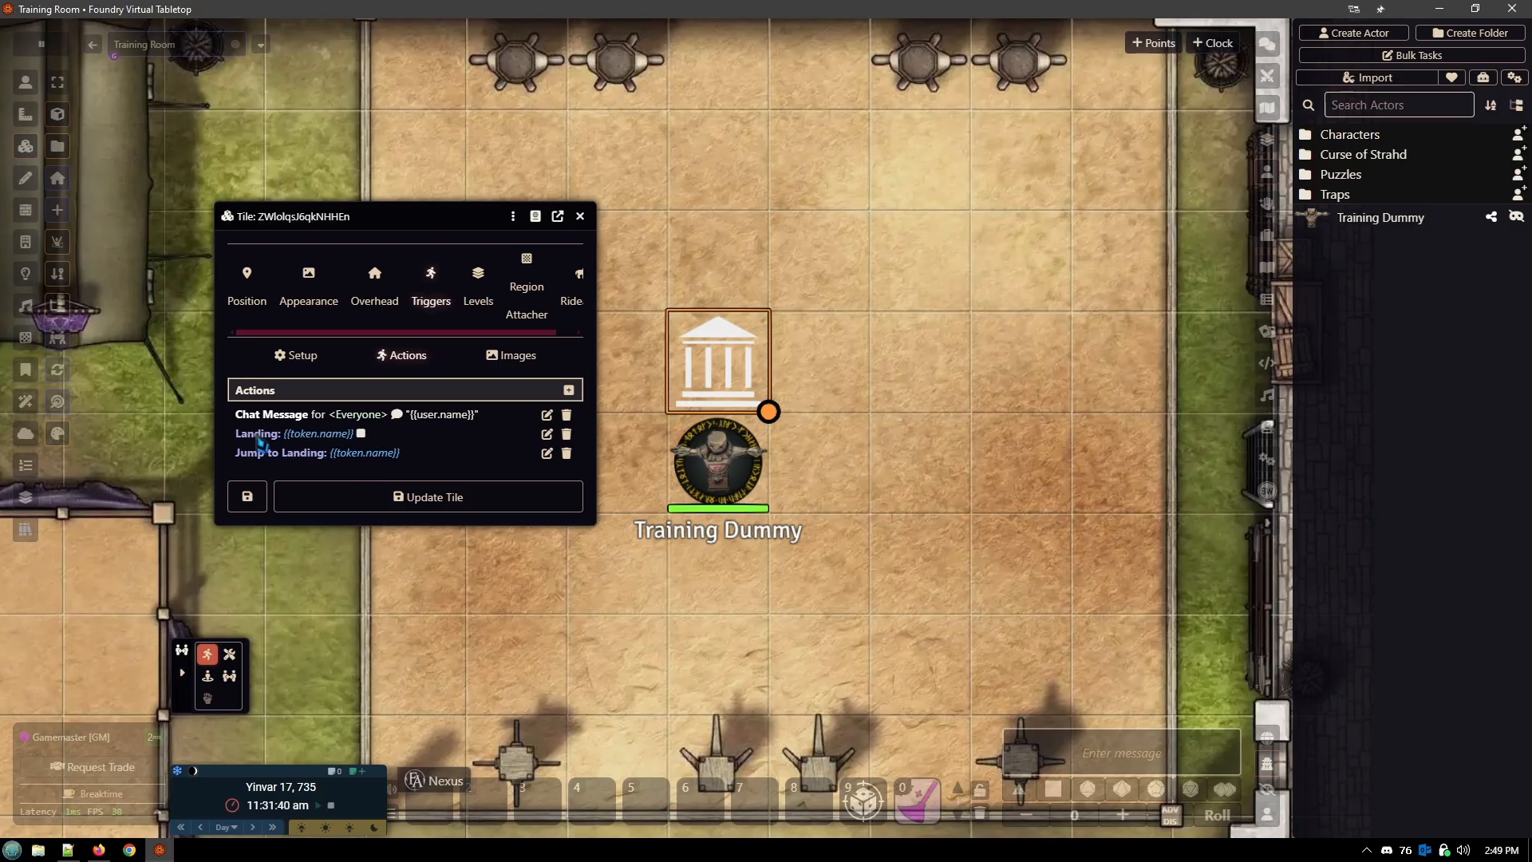
Step: Rename the tile's Landing action to Training Dummy
{"action": "left_click", "coordinate": [547, 433]}
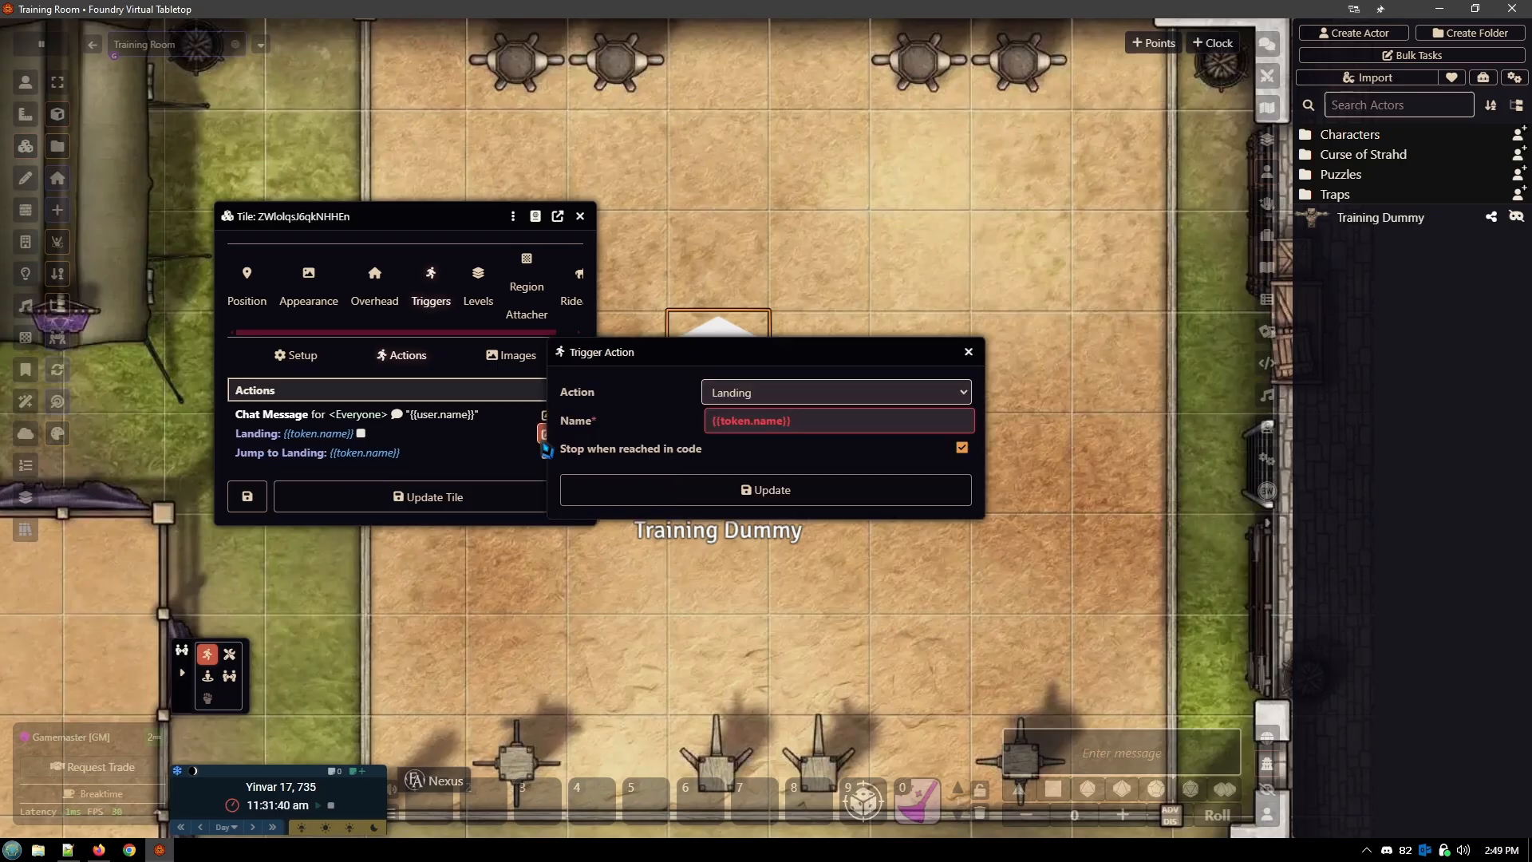
{"action": "left_click_drag", "start_coordinate": [830, 427], "coordinate": [688, 430]}
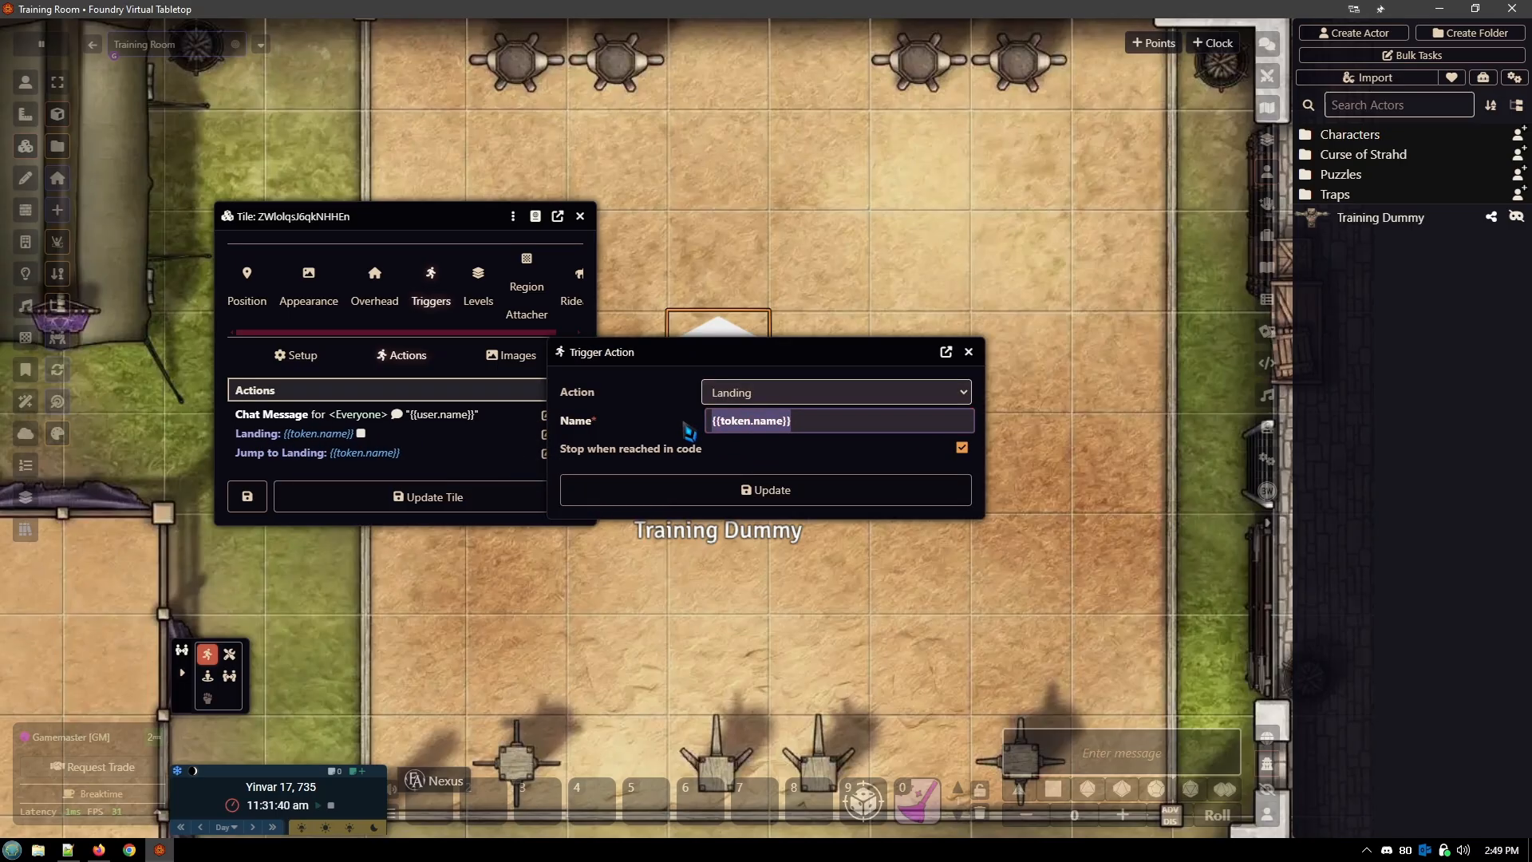
{"action": "type", "text": "Trainin"}
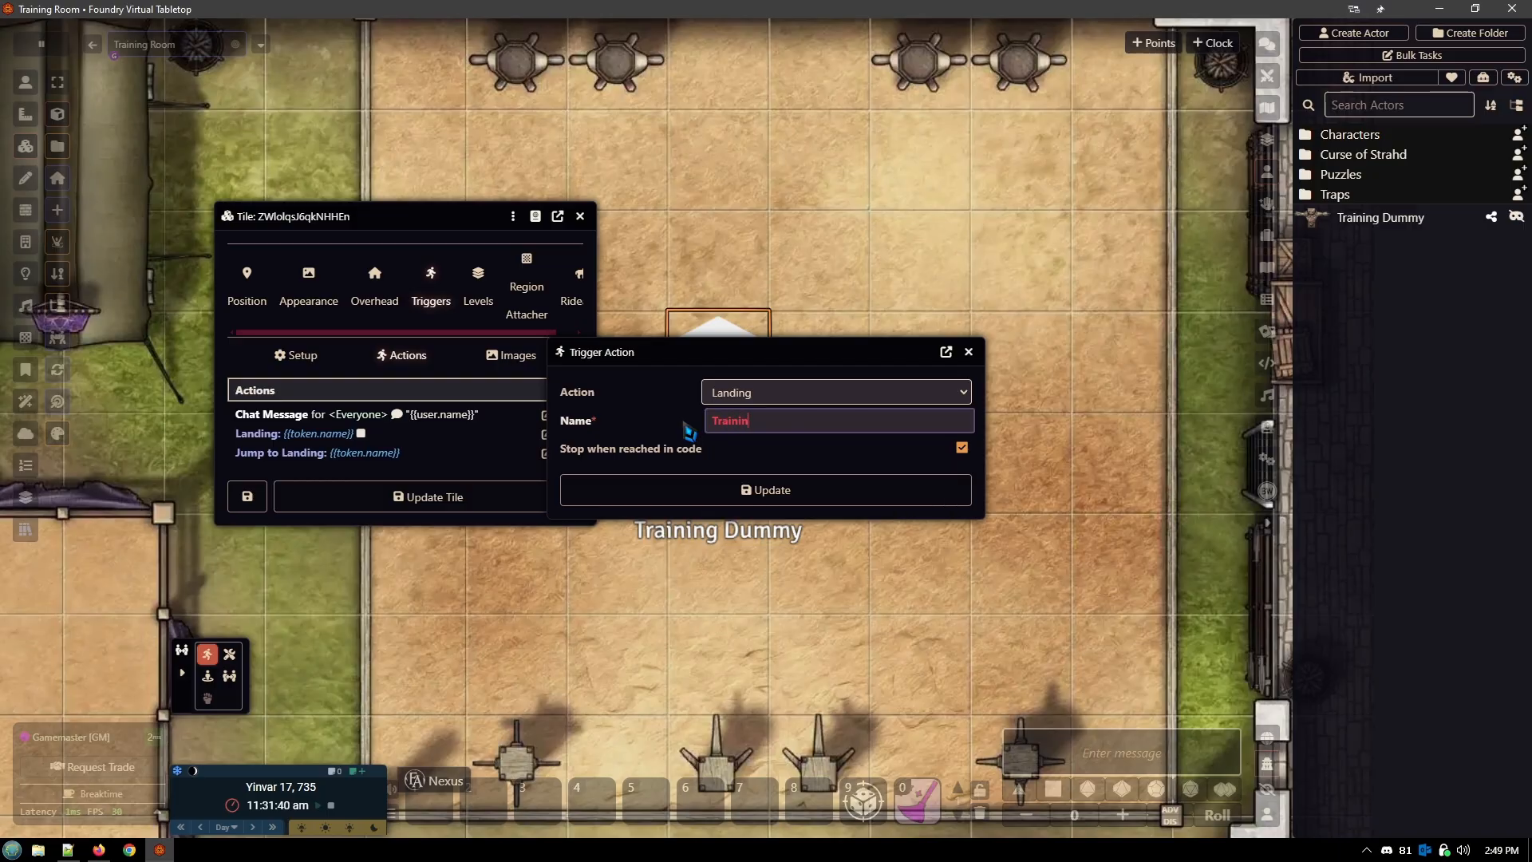
{"action": "type", "text": "g Dummy"}
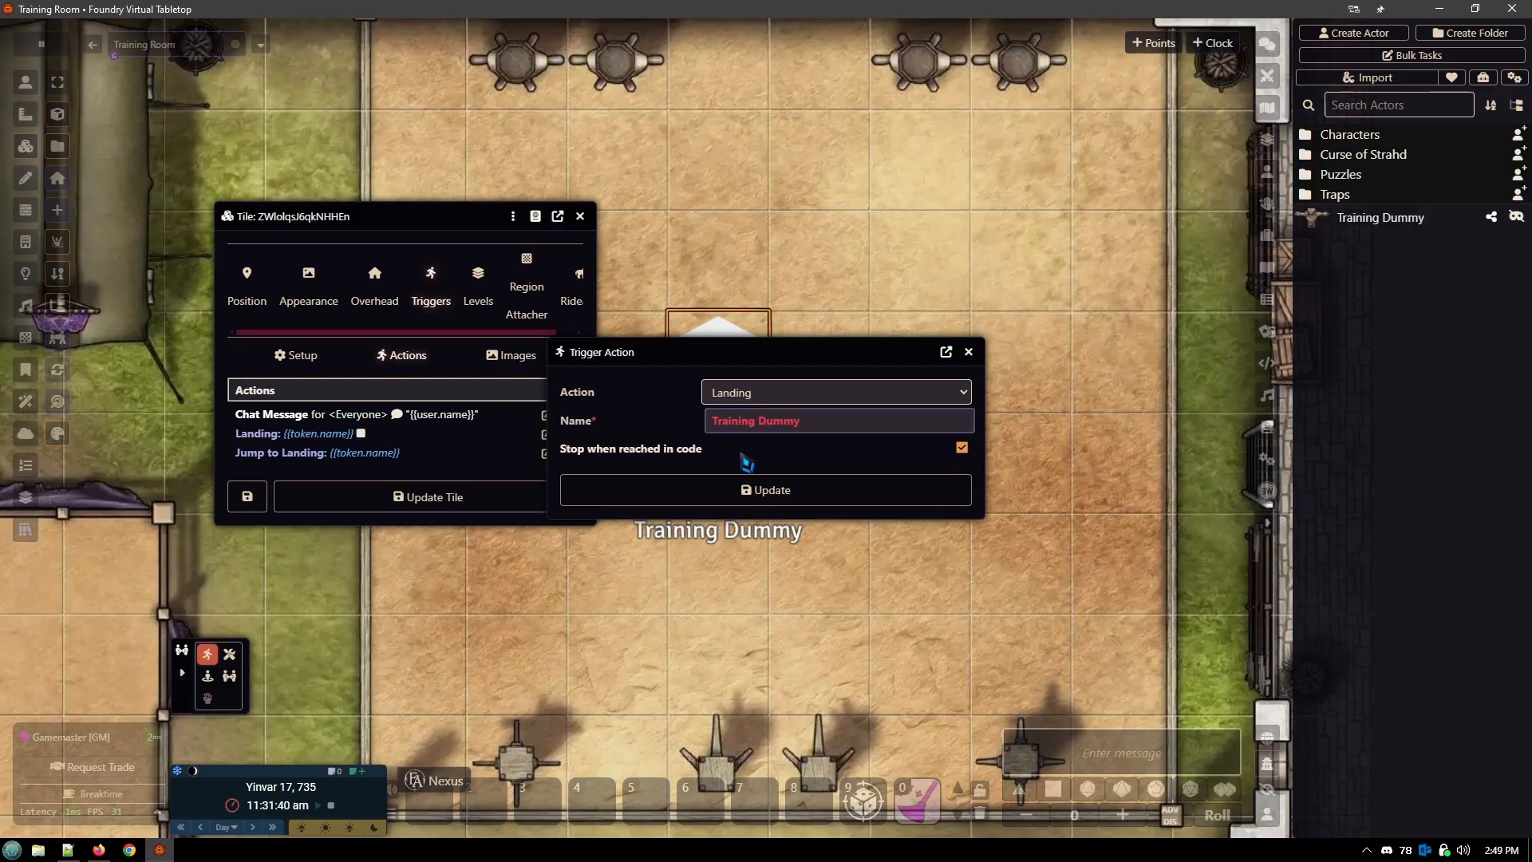
{"action": "left_click", "coordinate": [747, 488]}
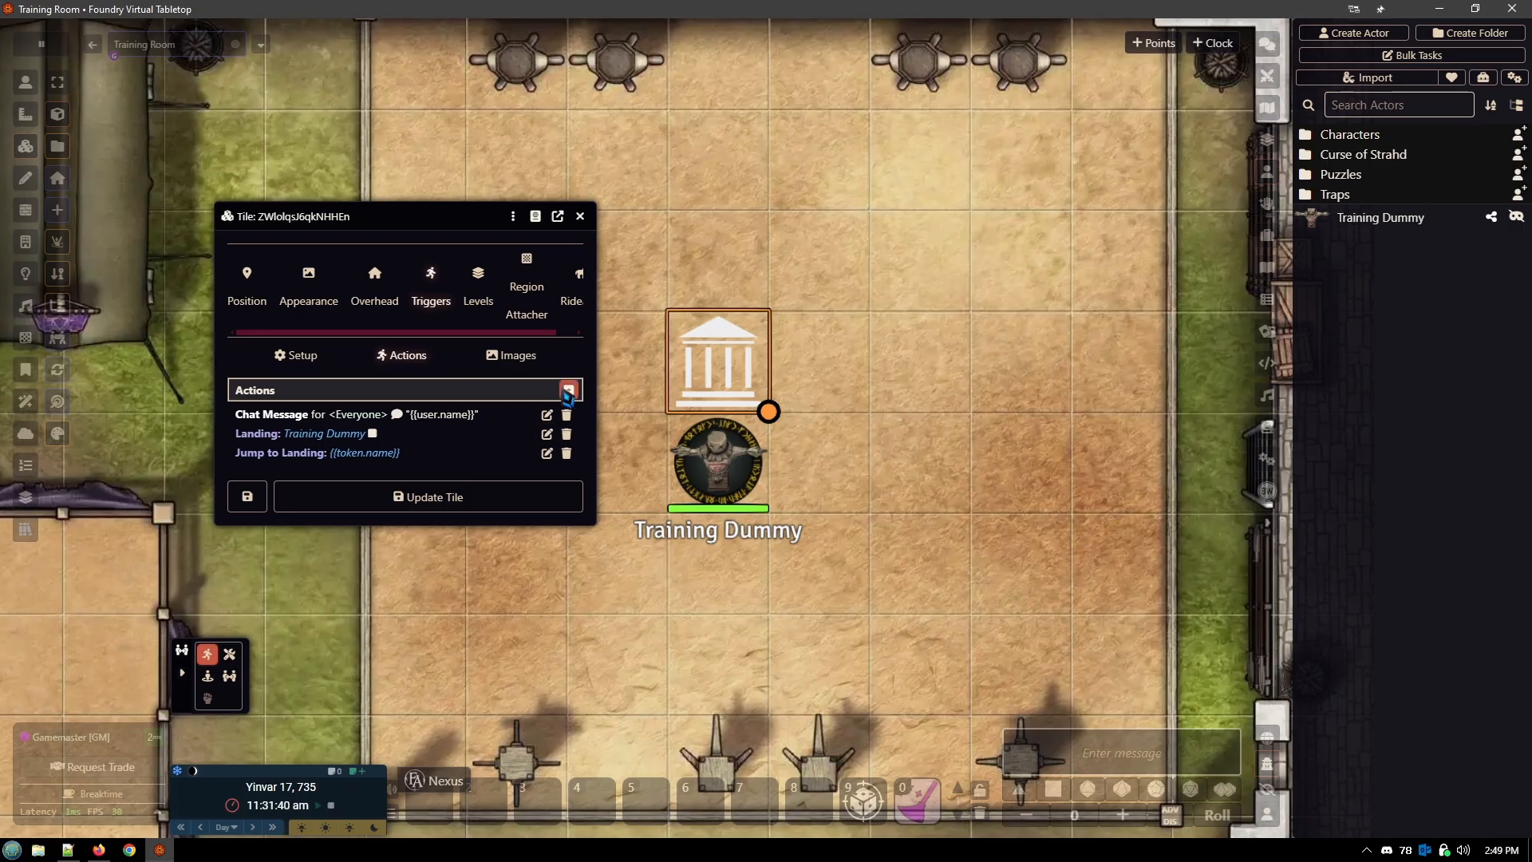
Step: Shift the tile configuration window slightly, and check the MATT Show Dialog wiki page in Firefox before returning to Foundry
{"action": "left_click_drag", "start_coordinate": [432, 420], "coordinate": [465, 448]}
{"action": "left_click_drag", "start_coordinate": [400, 224], "coordinate": [426, 202]}
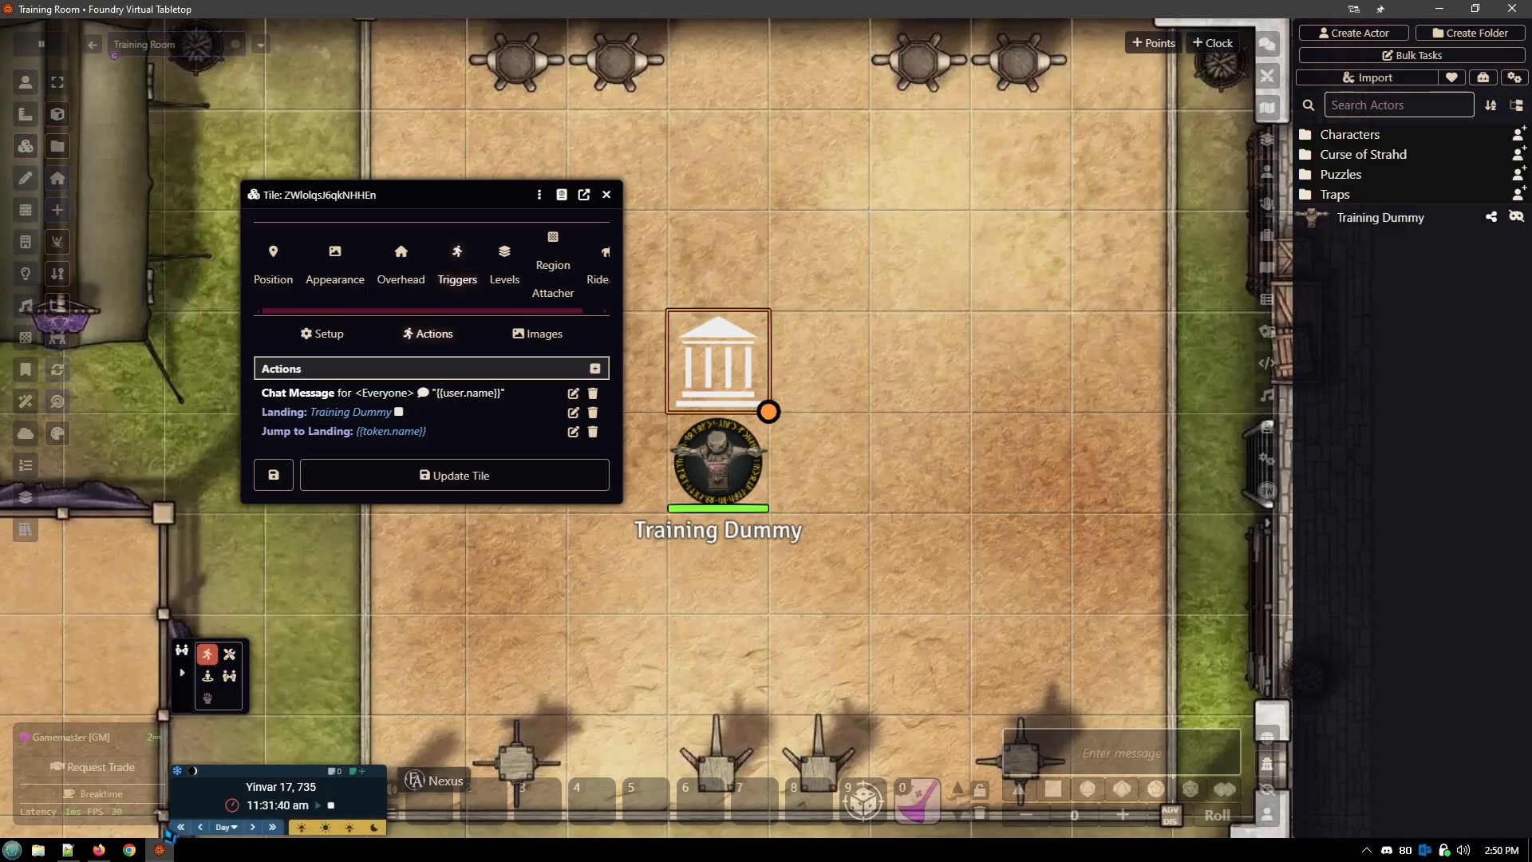
{"action": "mouse_move", "coordinate": [161, 852]}
{"action": "left_click", "coordinate": [98, 850]}
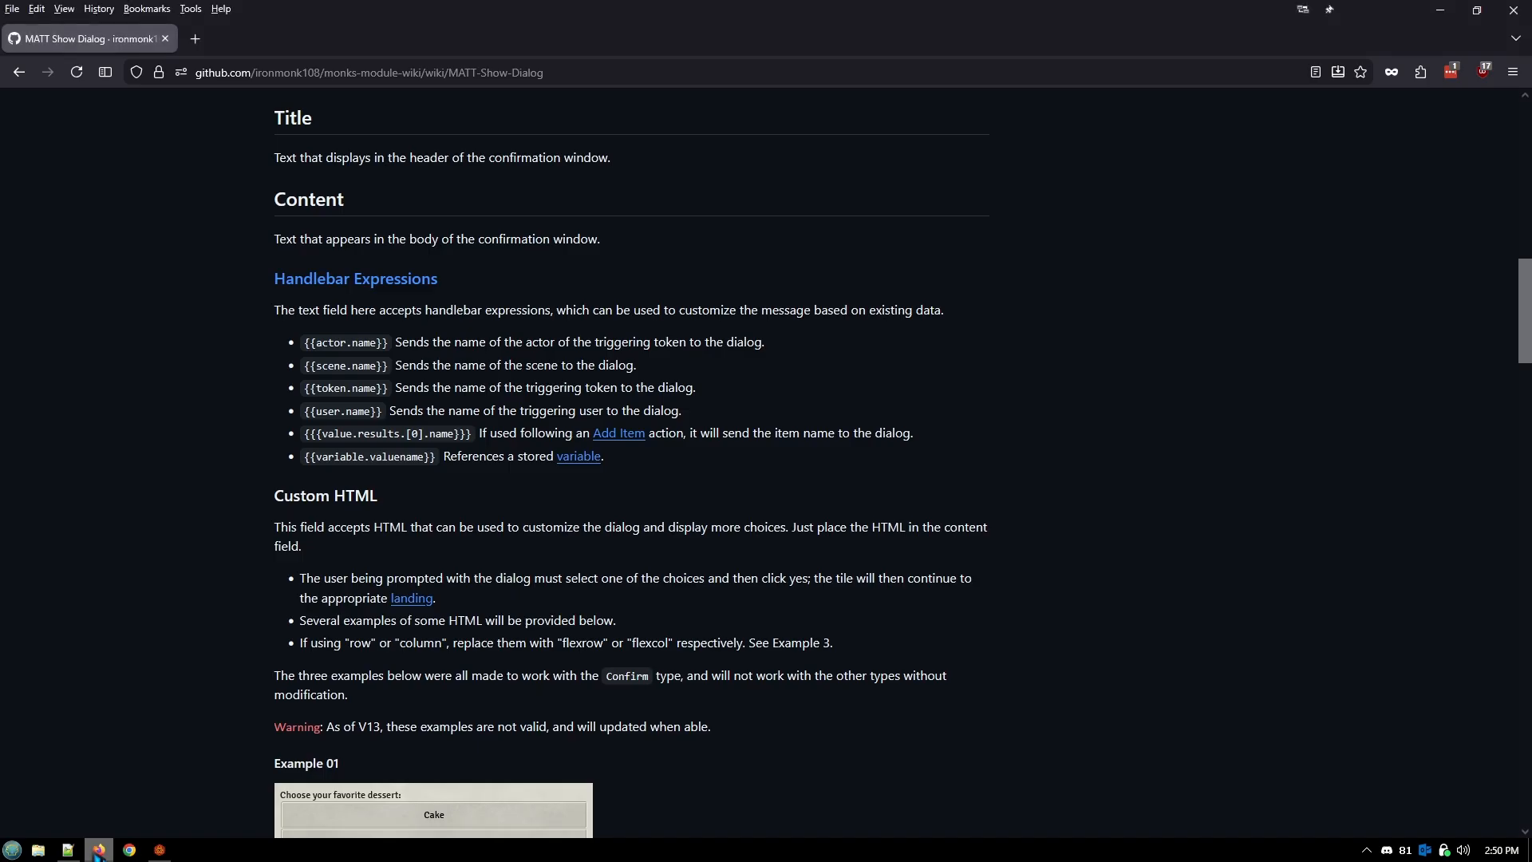
{"action": "left_click", "coordinate": [160, 850]}
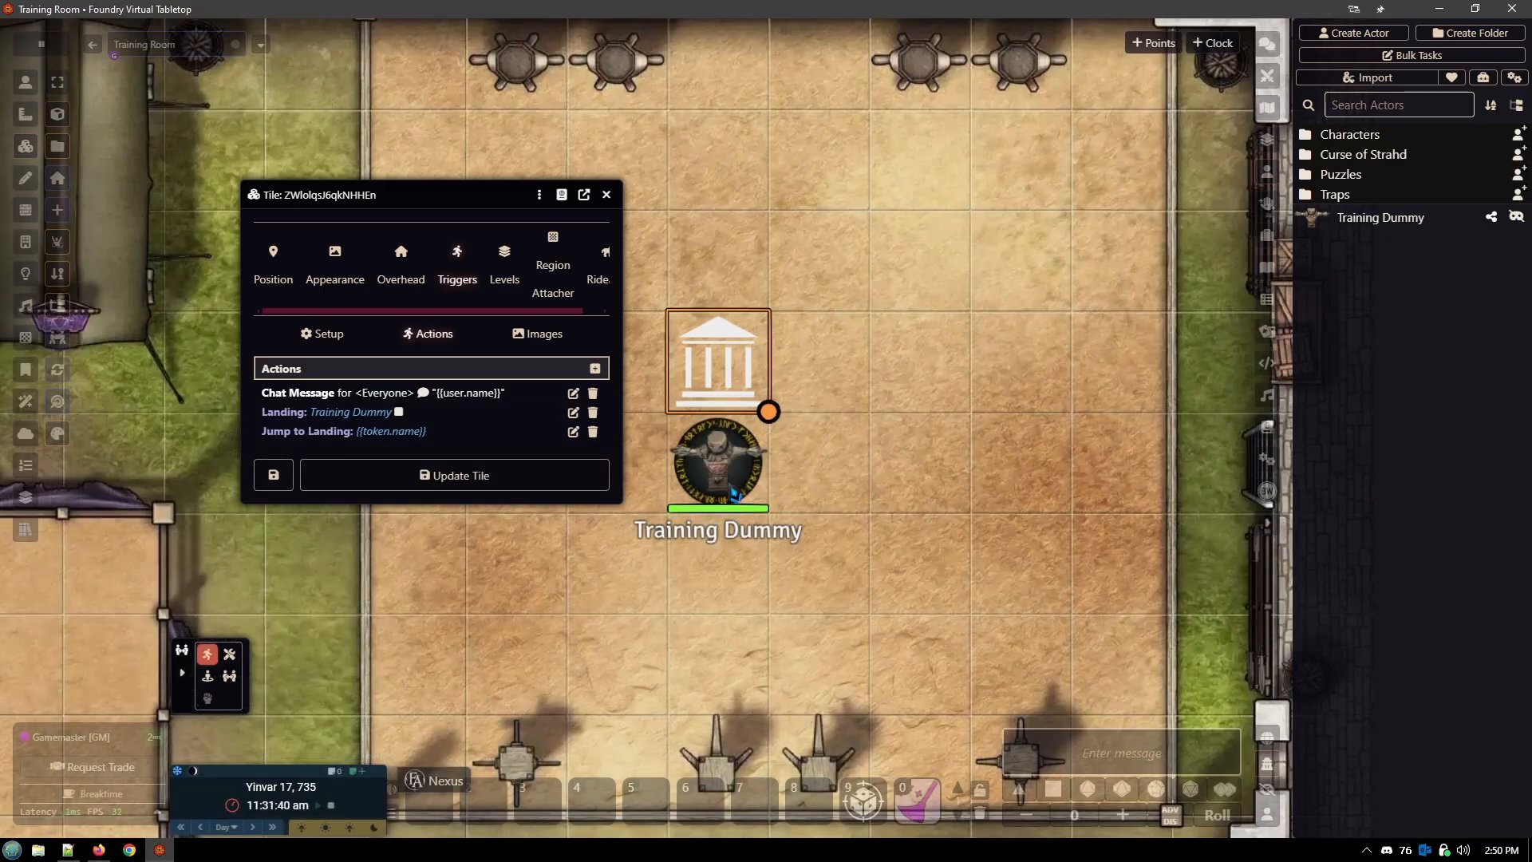